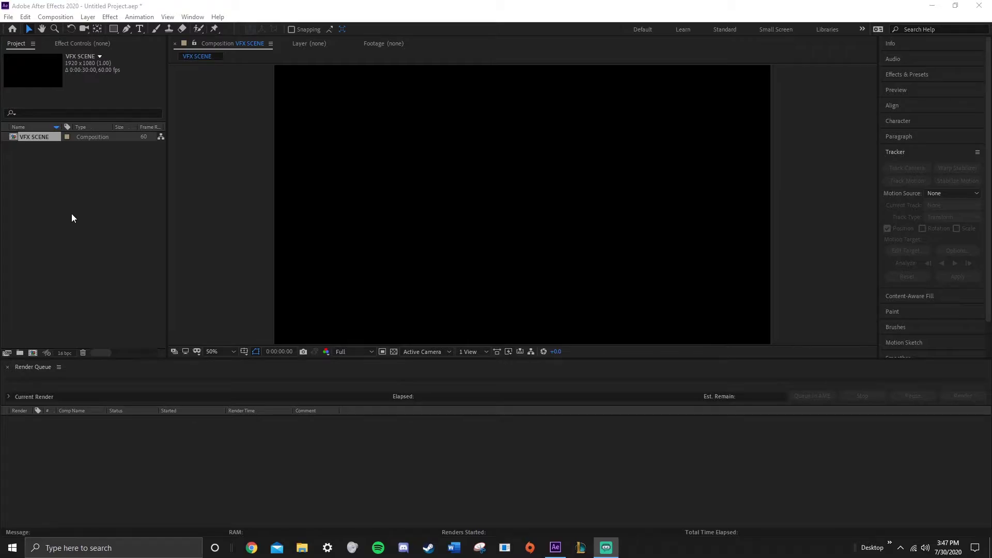
Import the whole B PF folder from the Desktop into the project.
{"action": "double_click", "coordinate": [63, 180]}
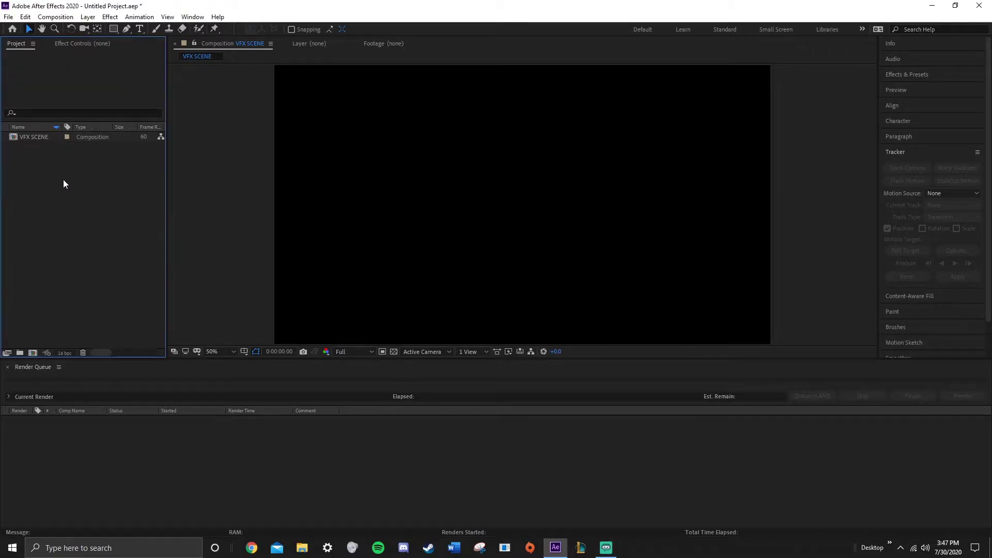
{"action": "left_click", "coordinate": [32, 148]}
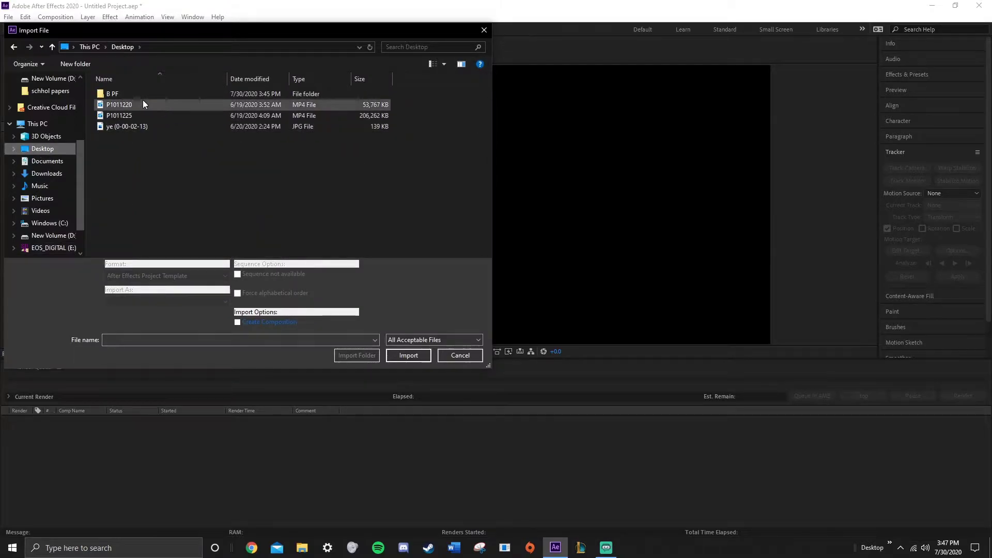
{"action": "double_click", "coordinate": [143, 101]}
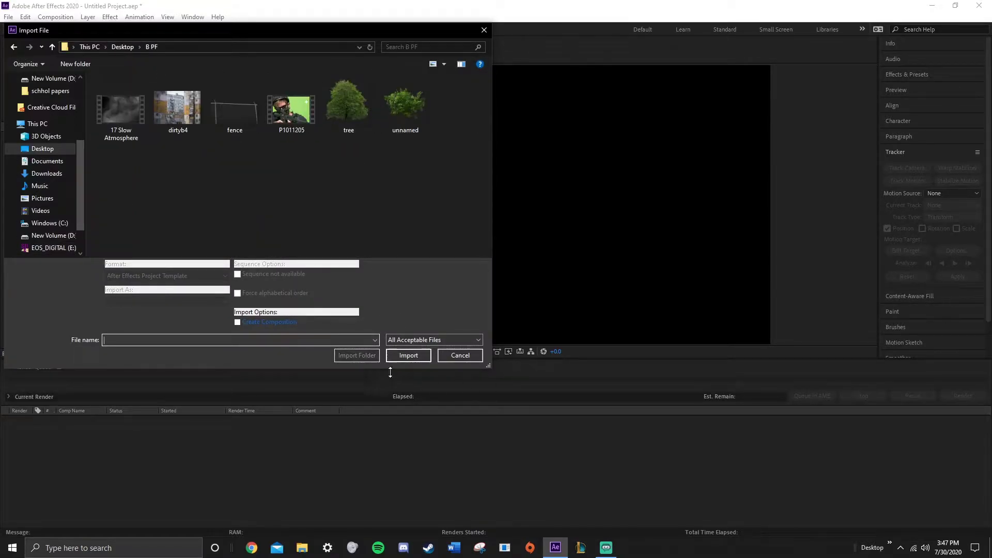
{"action": "left_click", "coordinate": [44, 149]}
{"action": "left_click", "coordinate": [155, 94]}
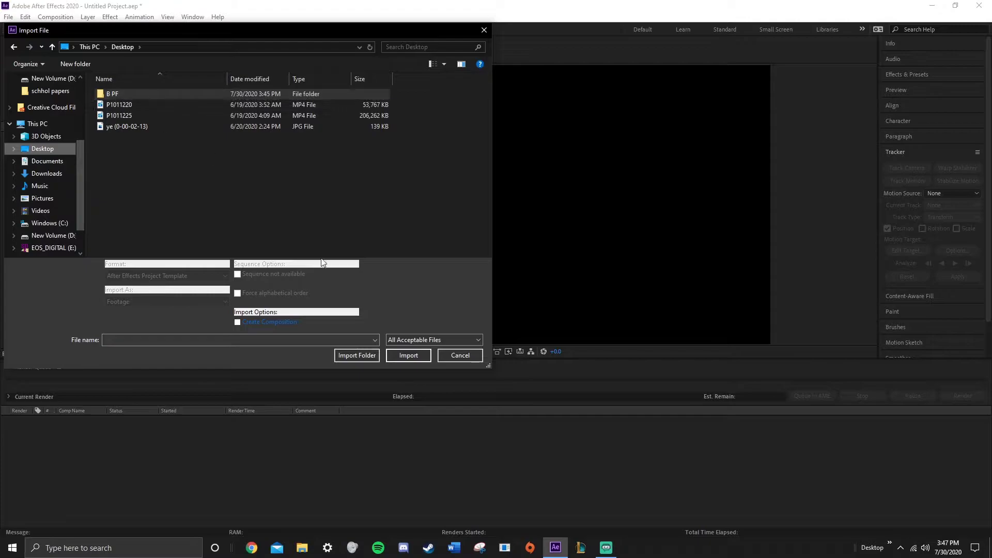
{"action": "left_click", "coordinate": [356, 356]}
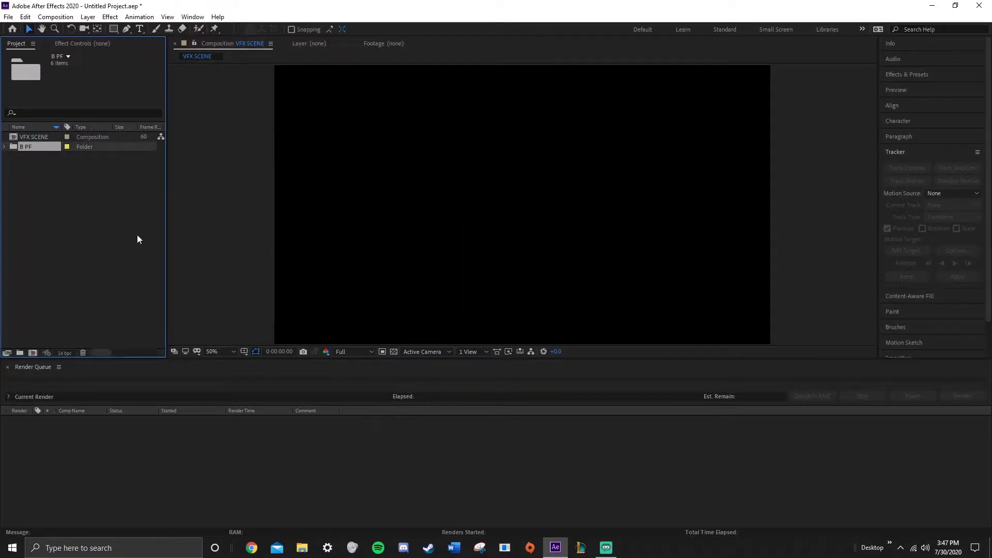
Create a new composition named VFX at 1920 x 1080, 60 frames per second and 30 seconds long.
{"action": "left_click", "coordinate": [56, 17]}
{"action": "left_click", "coordinate": [83, 30]}
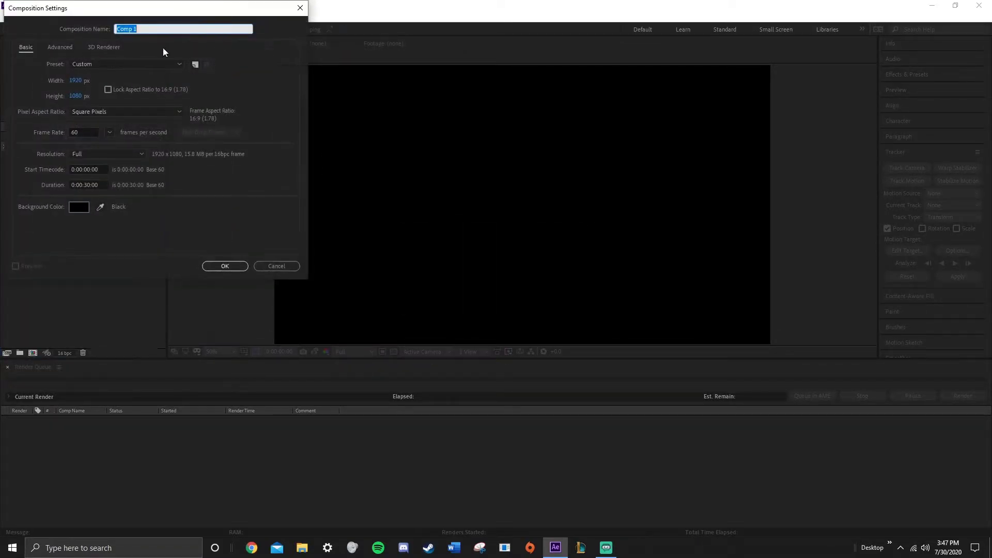
{"action": "type", "text": "VFX"}
{"action": "left_click", "coordinate": [222, 266]}
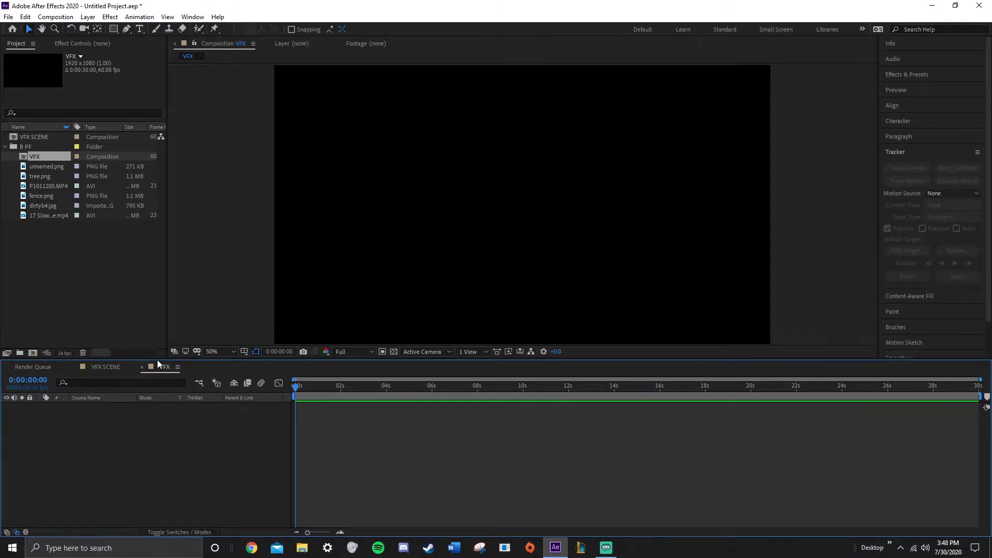
Open the P1011205.MP4 green-screen footage from the B PF folder and scrub through its first seconds.
{"action": "left_click", "coordinate": [39, 166]}
{"action": "left_click", "coordinate": [29, 147]}
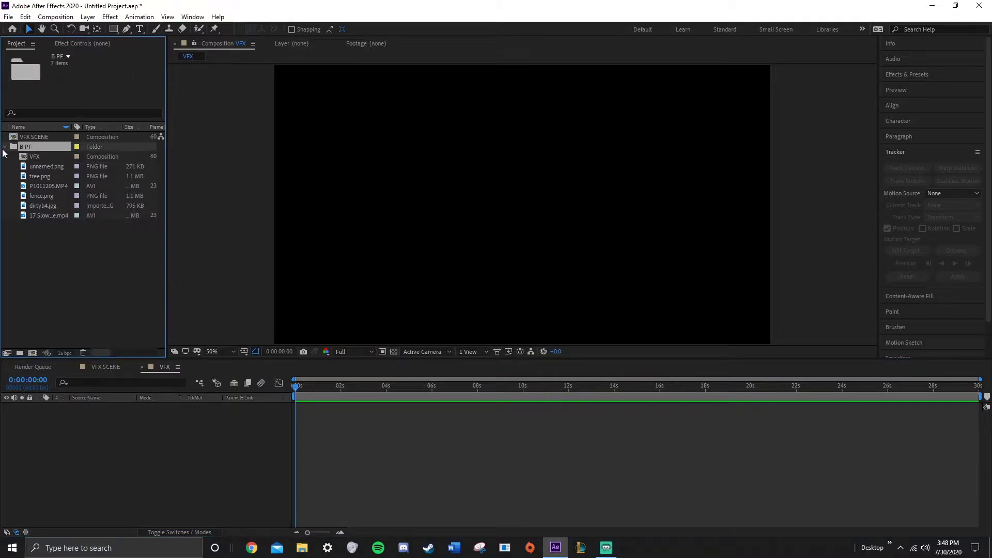
{"action": "left_click", "coordinate": [41, 166]}
{"action": "left_click", "coordinate": [43, 187]}
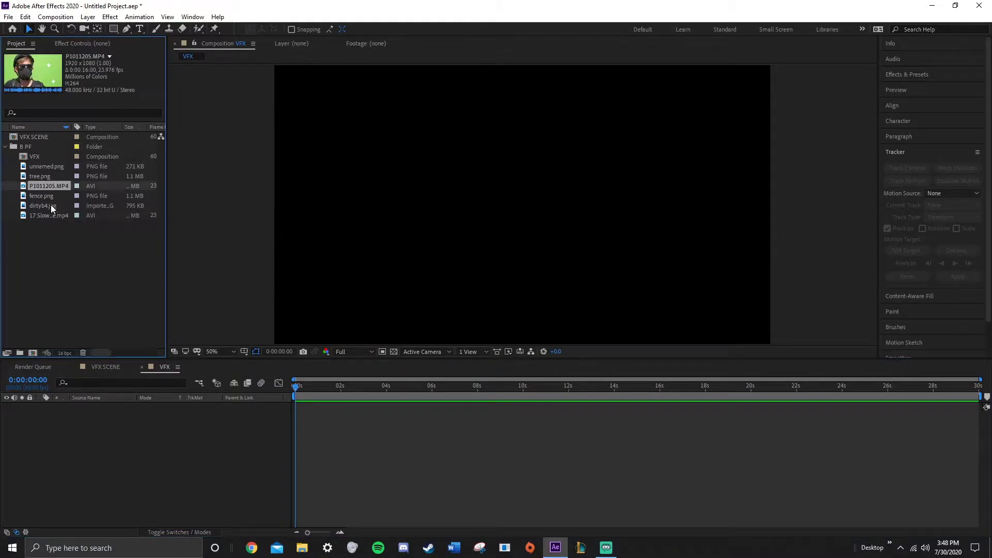
{"action": "double_click", "coordinate": [41, 187]}
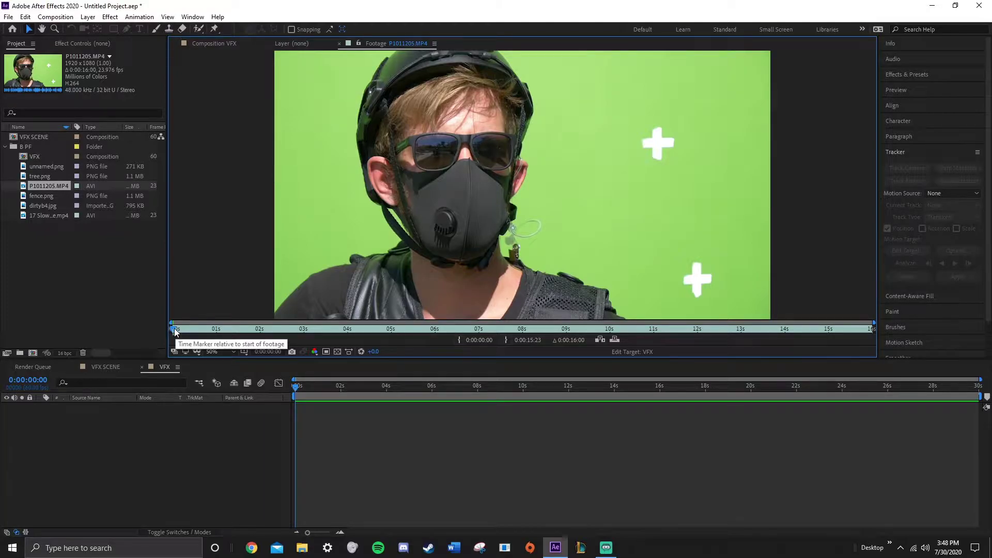
{"action": "mouse_move", "coordinate": [175, 331]}
{"action": "left_mouse_down"}
{"action": "mouse_move", "coordinate": [458, 313]}
{"action": "mouse_move", "coordinate": [556, 317]}
{"action": "mouse_move", "coordinate": [475, 328]}
{"action": "mouse_move", "coordinate": [739, 319]}
{"action": "mouse_move", "coordinate": [323, 305]}
{"action": "mouse_move", "coordinate": [423, 301]}
{"action": "mouse_move", "coordinate": [371, 304]}
{"action": "left_mouse_up"}
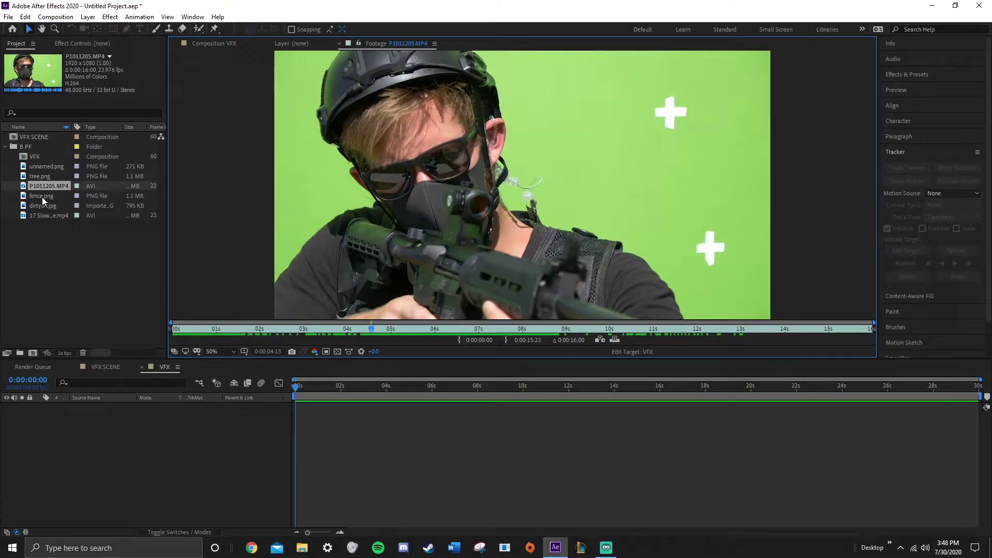
Preview the imported stills fence.png, dirtyb4.jpg, tree.png and unnamed.png one after another.
{"action": "left_click", "coordinate": [42, 197]}
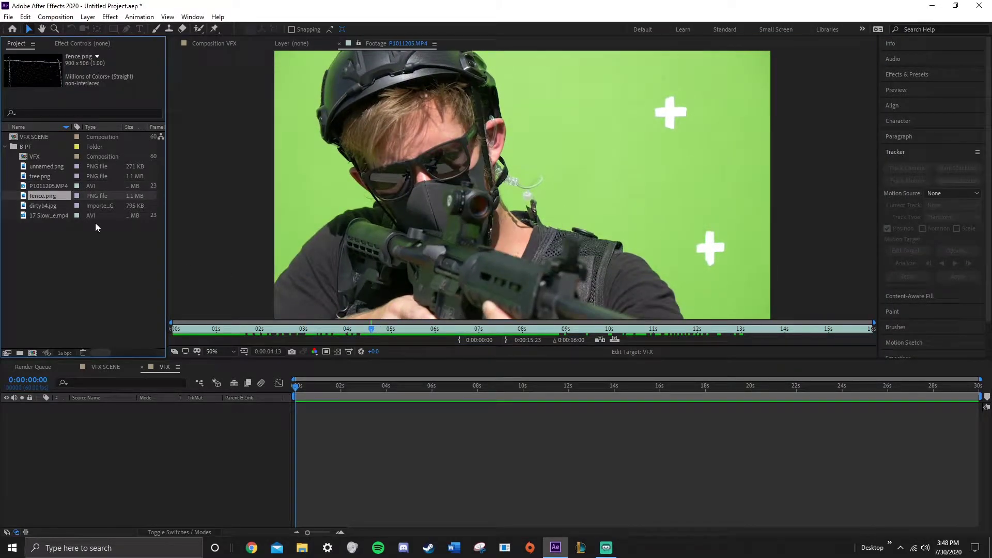
{"action": "double_click", "coordinate": [37, 195]}
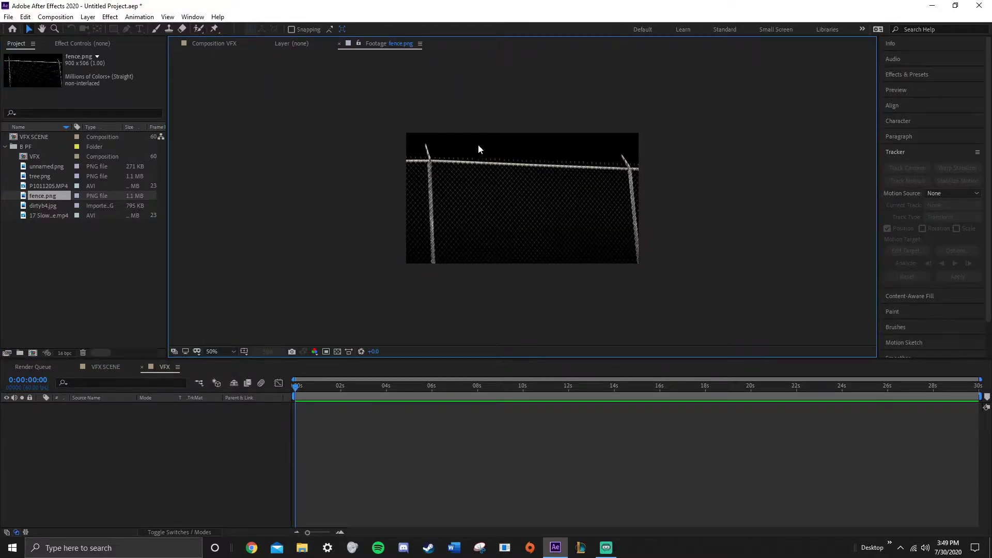
{"action": "left_click", "coordinate": [40, 207]}
{"action": "double_click", "coordinate": [39, 206]}
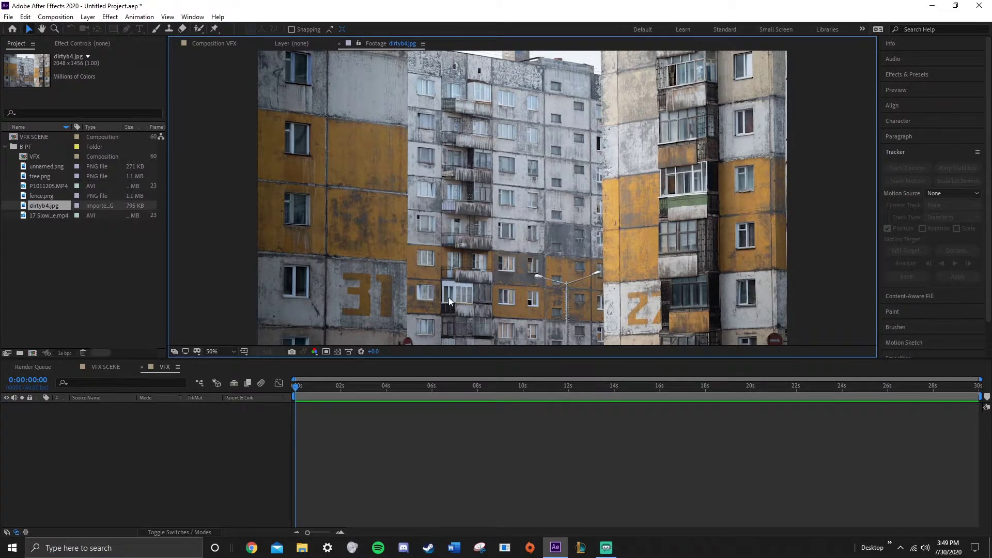
{"action": "left_click", "coordinate": [41, 177]}
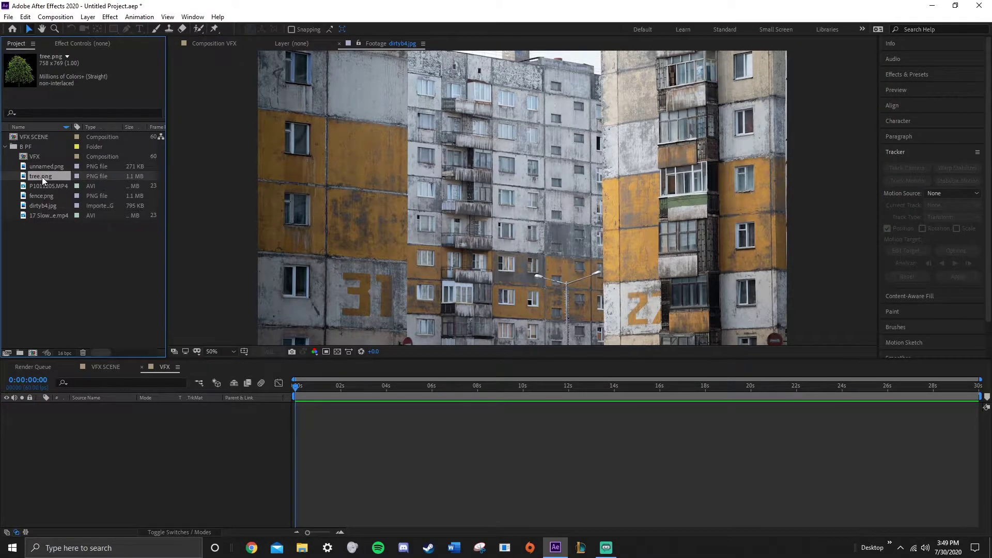
{"action": "double_click", "coordinate": [41, 177]}
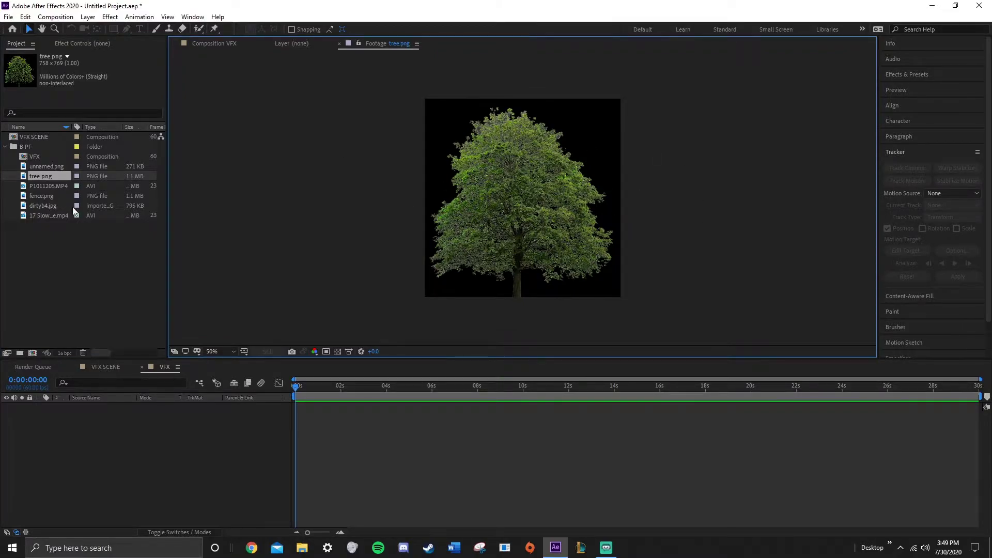
{"action": "double_click", "coordinate": [57, 166]}
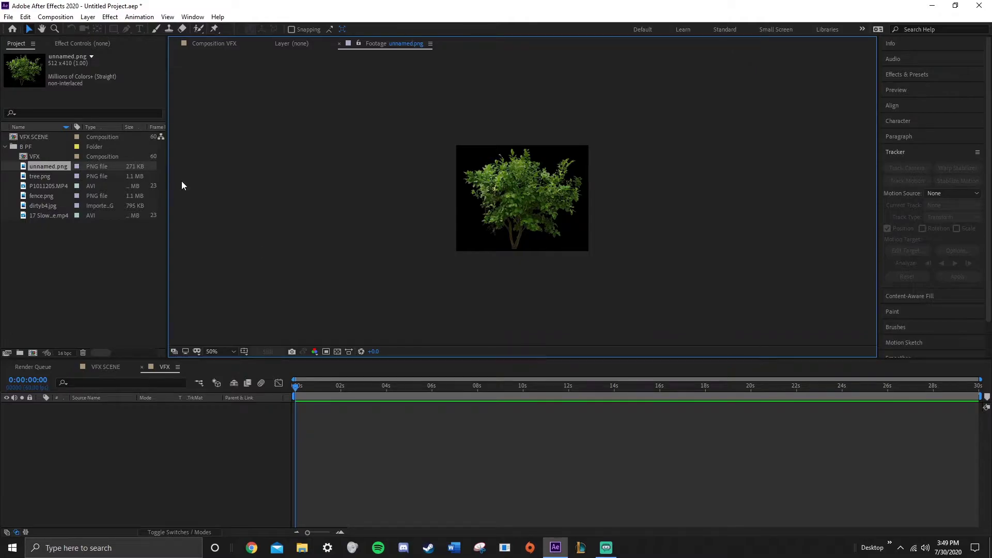
Add the P1011205.MP4 footage as a layer in the VFX composition.
{"action": "left_click", "coordinate": [53, 186]}
{"action": "left_click", "coordinate": [40, 194]}
{"action": "left_click", "coordinate": [45, 204]}
{"action": "left_click", "coordinate": [41, 187]}
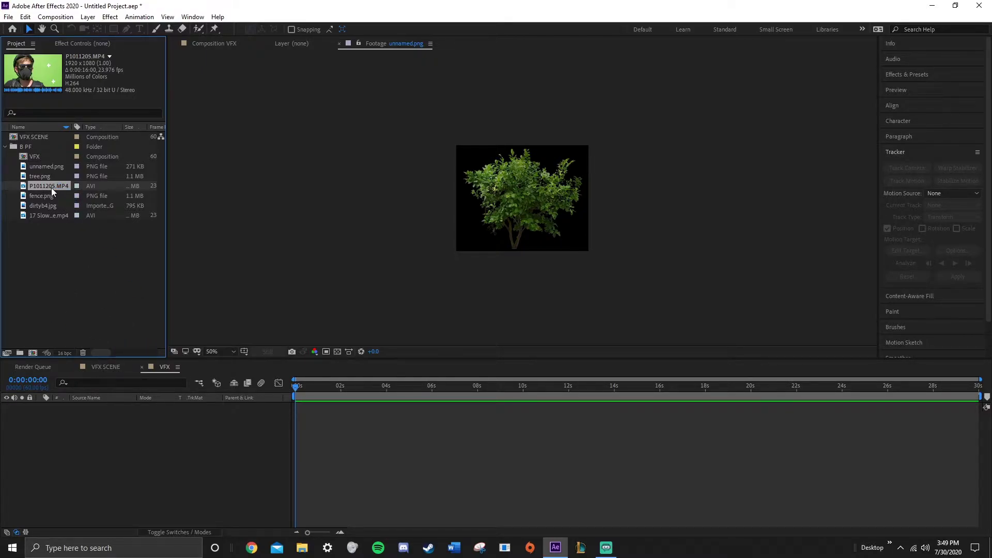
{"action": "left_click_drag", "start_coordinate": [151, 334], "coordinate": [130, 443]}
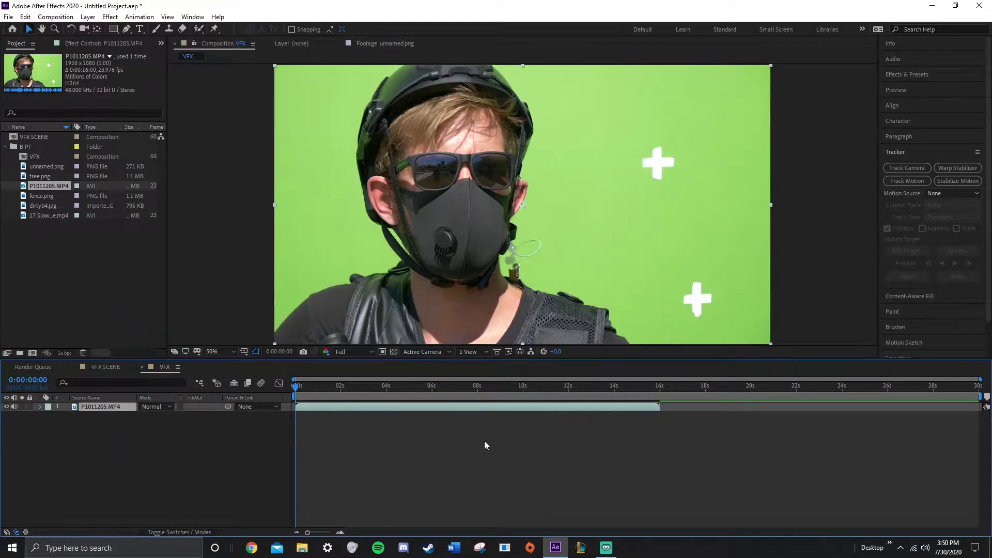
Split the P1011205.MP4 layer at 0:00:04:24 and delete the part before the cut.
{"action": "left_click_drag", "start_coordinate": [301, 387], "coordinate": [395, 378]}
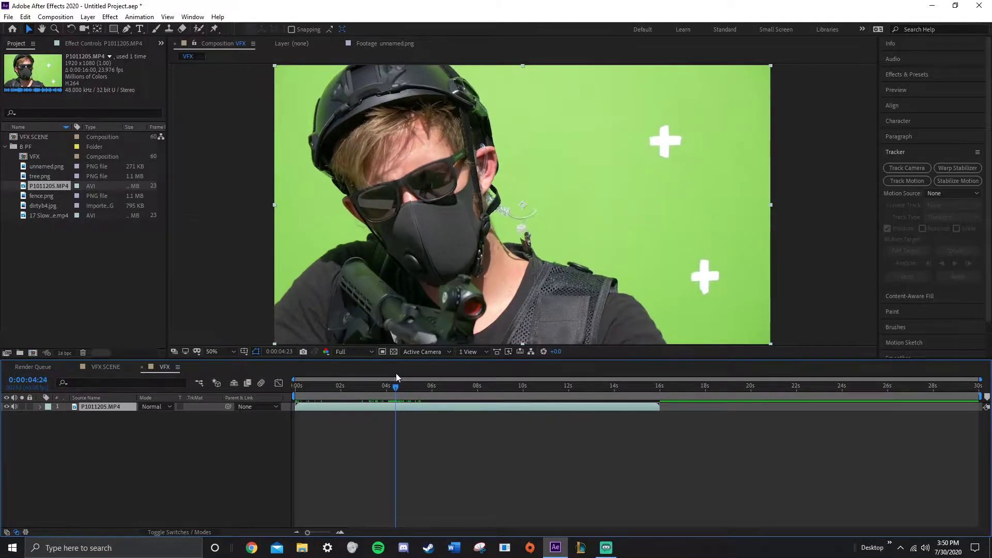
{"action": "left_click", "coordinate": [25, 16]}
{"action": "left_click", "coordinate": [61, 164]}
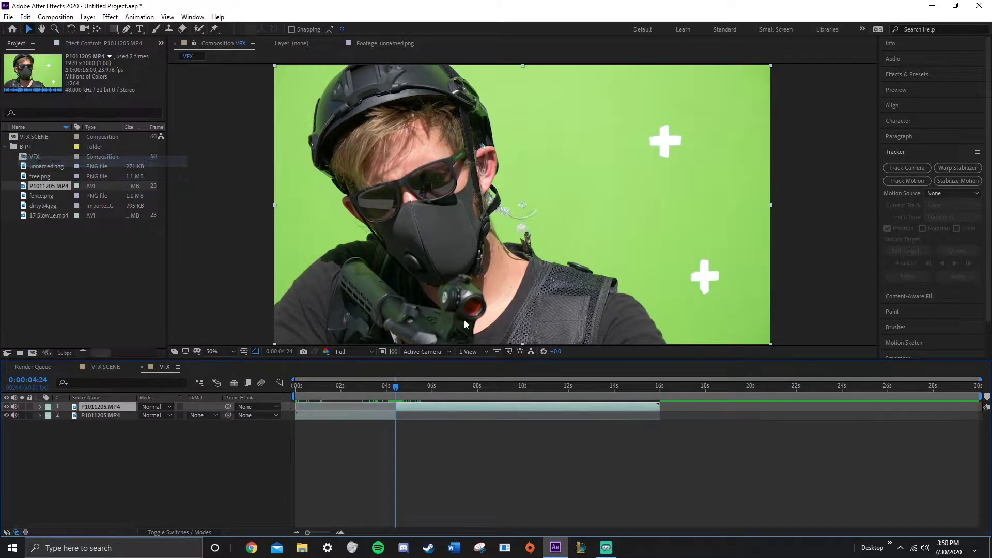
{"action": "left_click", "coordinate": [377, 415]}
{"action": "key", "text": "Delete"}
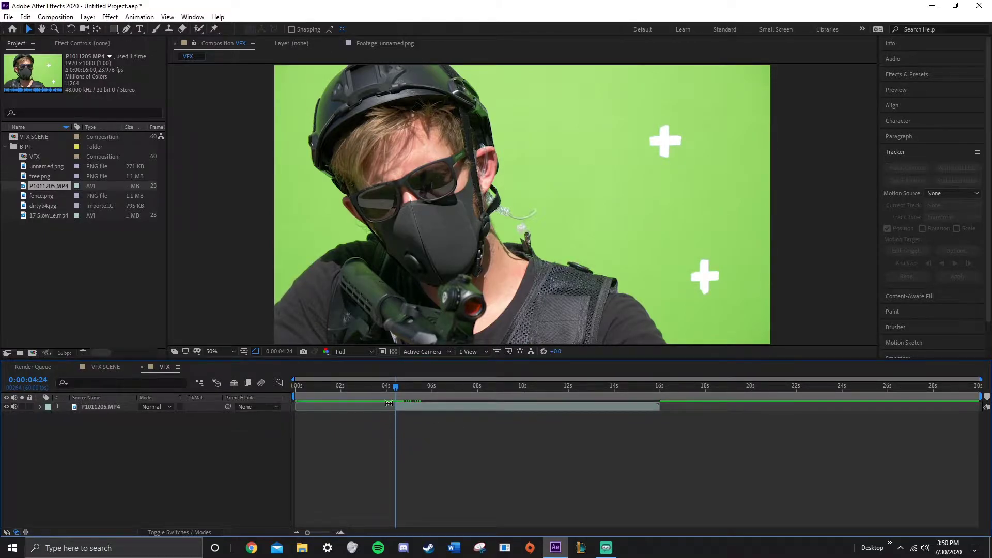
Split the remaining footage layer at 0:00:08:17 and delete the part after the cut.
{"action": "left_click", "coordinate": [398, 386]}
{"action": "left_click_drag", "start_coordinate": [398, 383], "coordinate": [484, 368]}
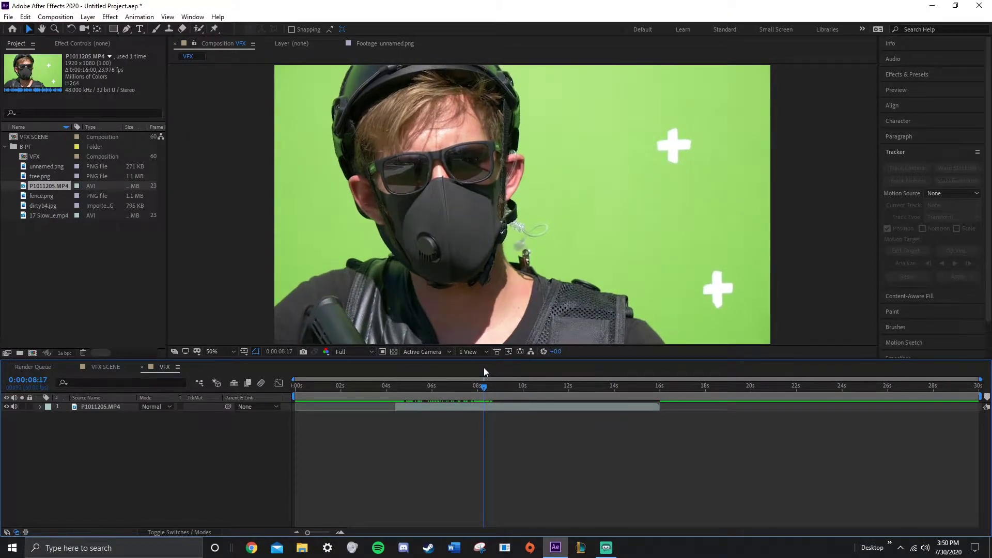
{"action": "left_click", "coordinate": [487, 408]}
{"action": "left_click", "coordinate": [25, 17]}
{"action": "left_click", "coordinate": [61, 173]}
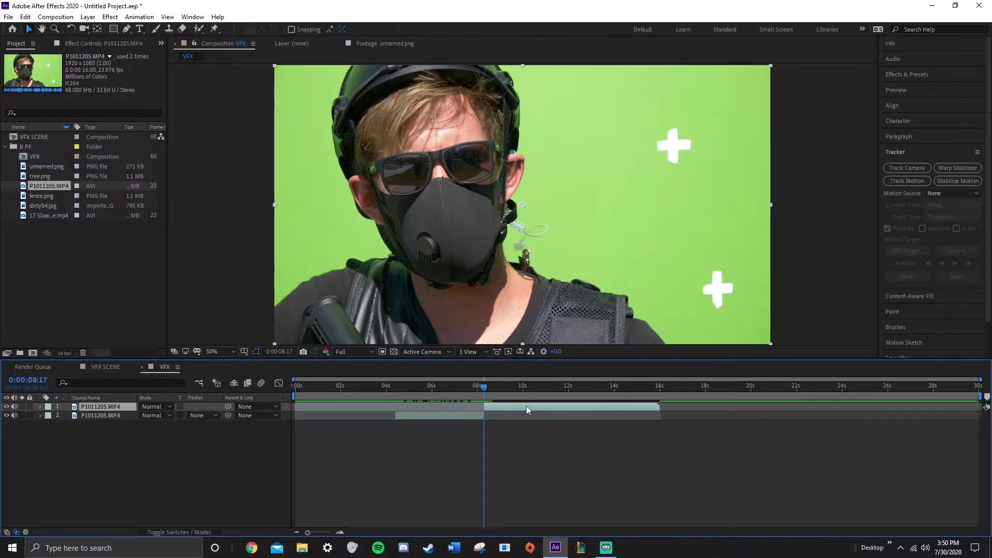
{"action": "key", "text": "Delete"}
Move the trimmed clip to the start of the timeline, scrub through it and return to 0:00:00:00.
{"action": "left_click", "coordinate": [461, 406]}
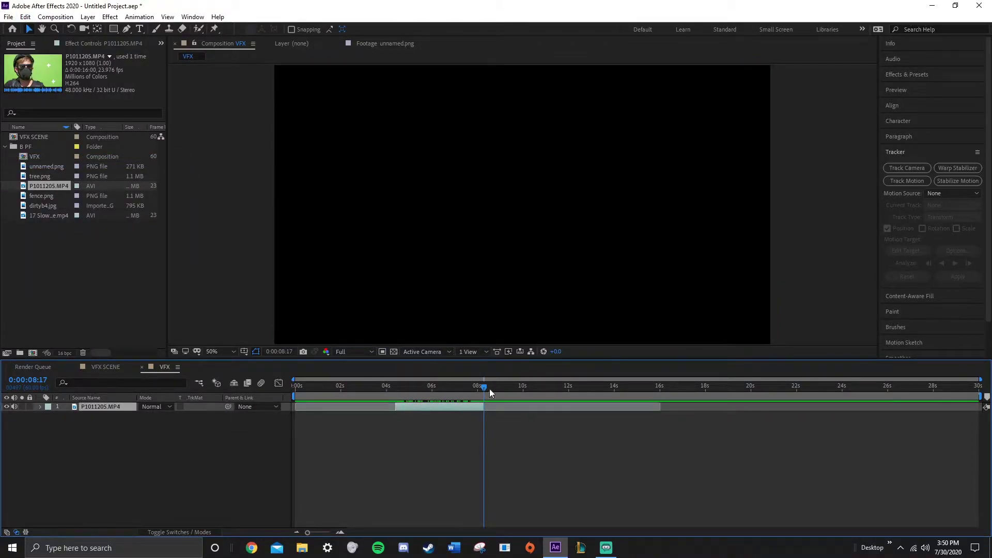
{"action": "left_click_drag", "start_coordinate": [458, 408], "coordinate": [356, 414]}
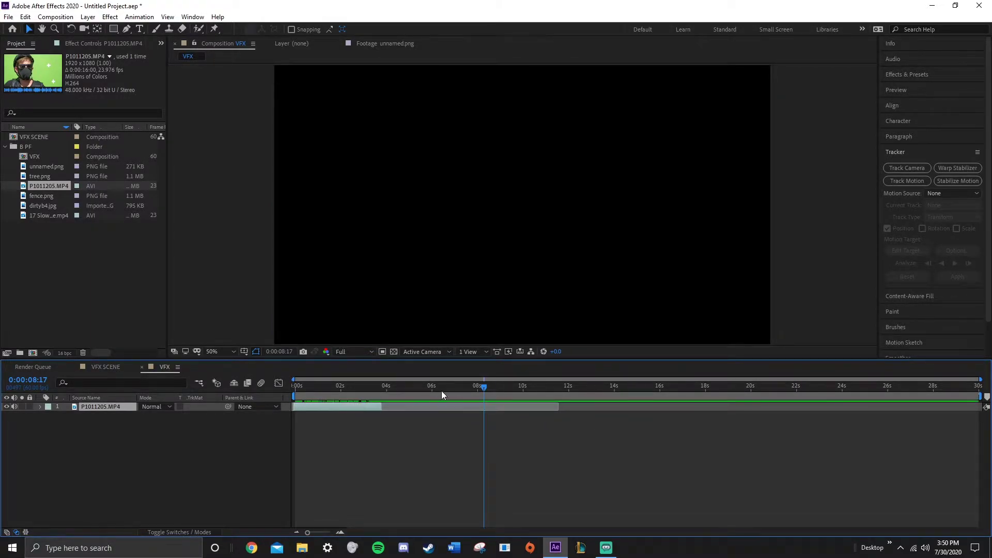
{"action": "left_click_drag", "start_coordinate": [483, 391], "coordinate": [303, 409]}
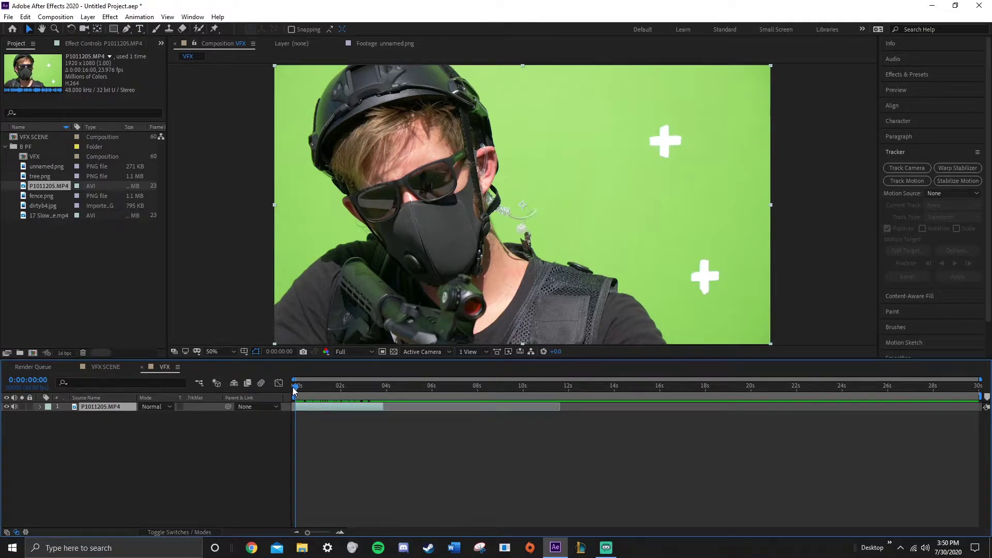
{"action": "left_click_drag", "start_coordinate": [294, 388], "coordinate": [323, 365]}
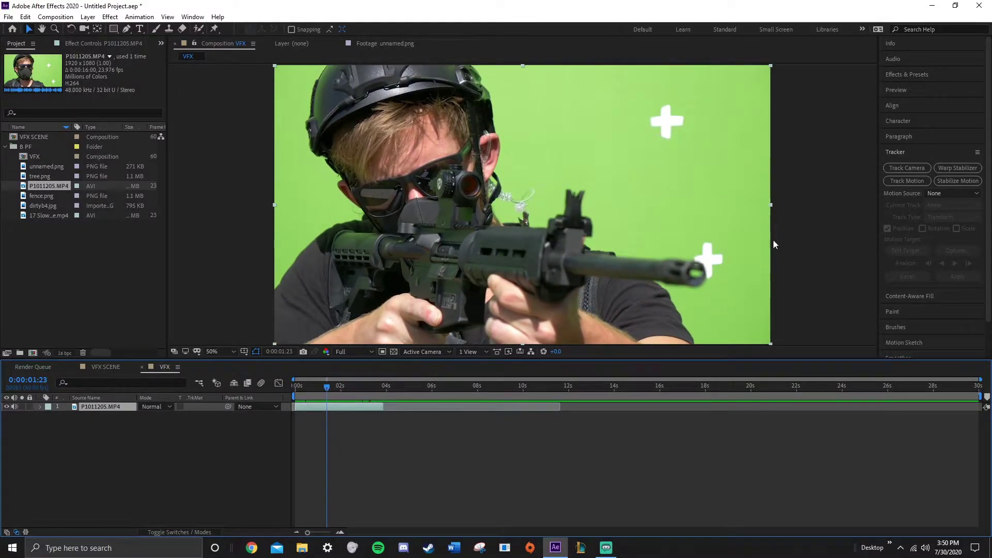
{"action": "left_click_drag", "start_coordinate": [325, 386], "coordinate": [292, 386]}
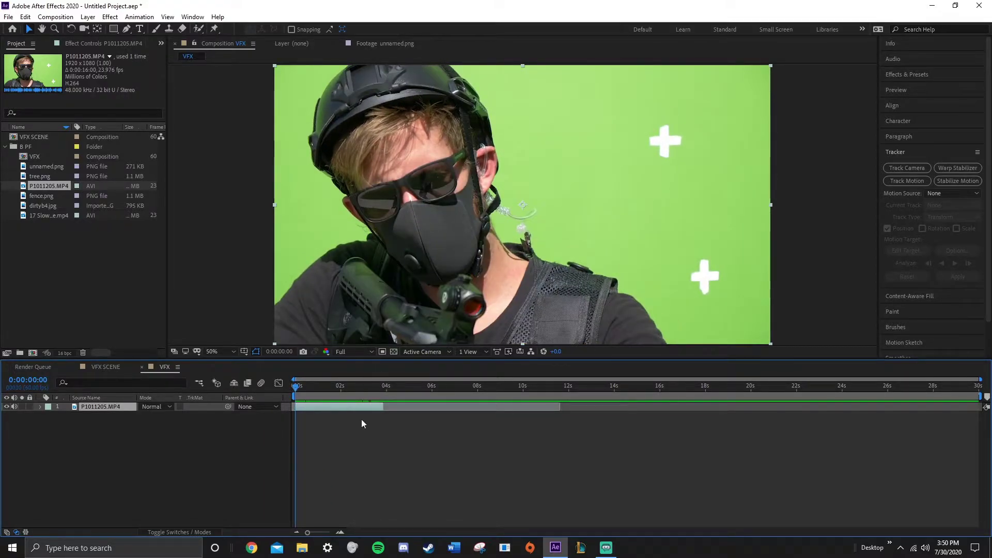
Add a null object layer to the VFX composition.
{"action": "left_click", "coordinate": [88, 17]}
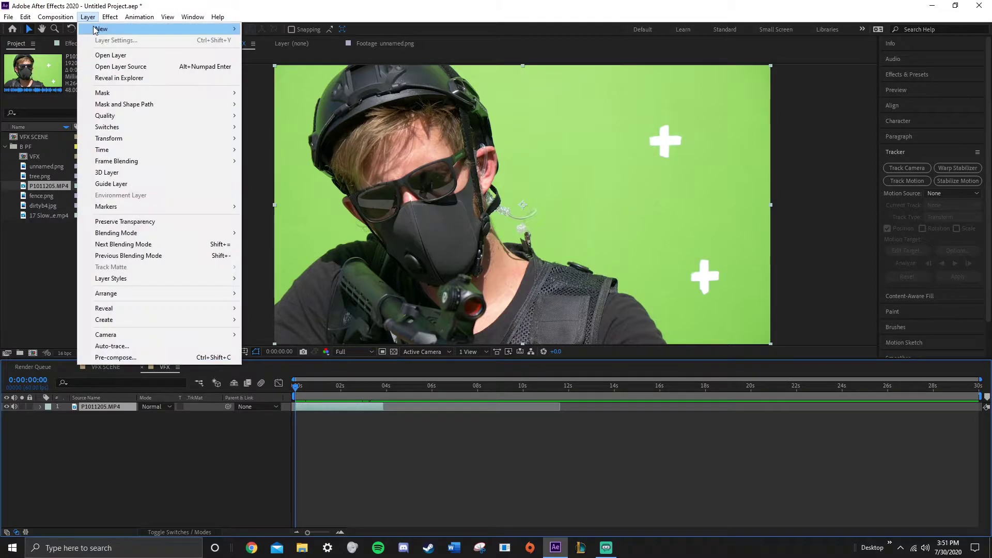
{"action": "mouse_move", "coordinate": [155, 29]}
{"action": "left_click", "coordinate": [273, 74]}
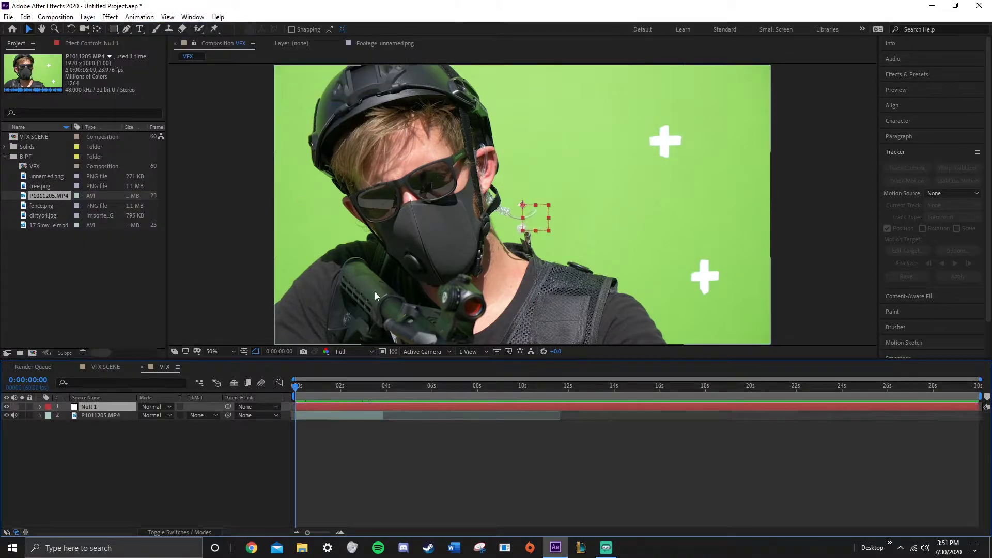
Rename the P1011205.MP4 footage layer to SCENE1.
{"action": "left_click", "coordinate": [106, 416]}
{"action": "key", "text": "Return"}
{"action": "type", "text": "1"}
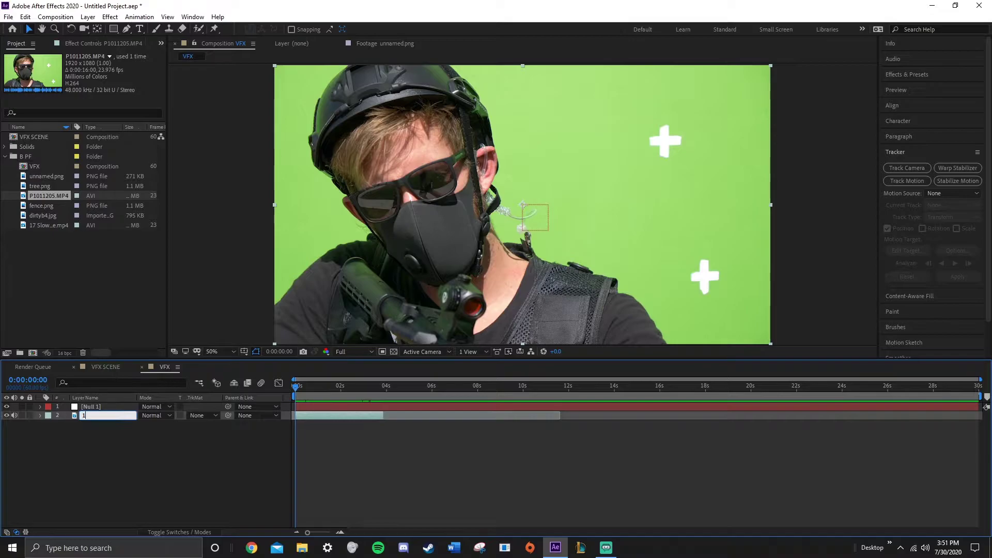
{"action": "key", "text": "BackSpace"}
{"action": "type", "text": "C"}
{"action": "type", "text": "SC"}
{"action": "type", "text": "ENE1"}
{"action": "left_click", "coordinate": [166, 477]}
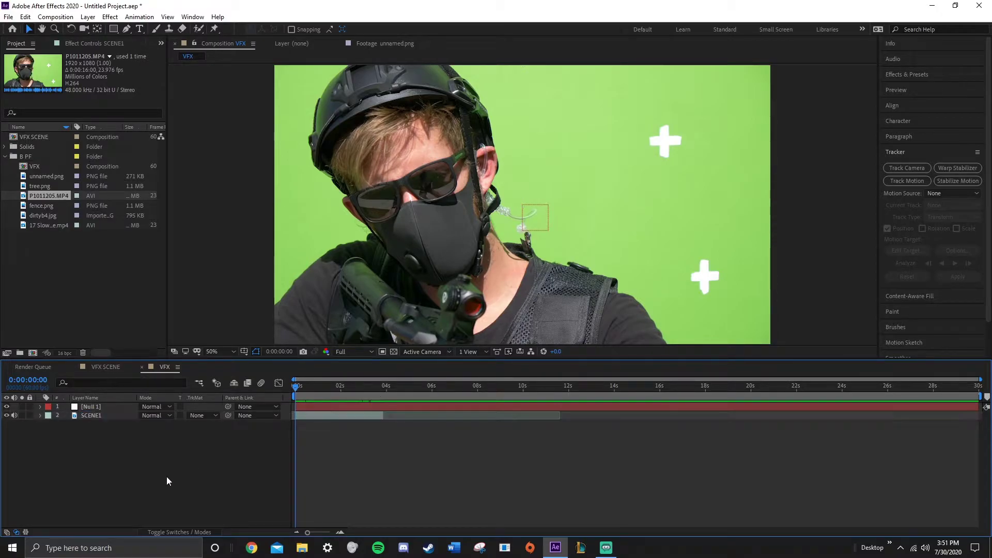
Start a motion track on the SCENE1 footage layer.
{"action": "left_click", "coordinate": [85, 415]}
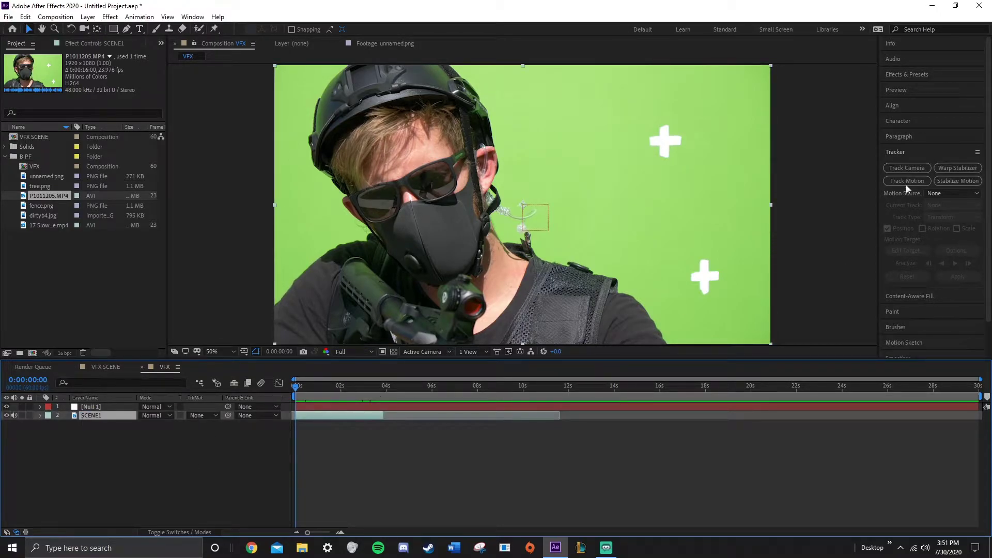
{"action": "left_click", "coordinate": [196, 20]}
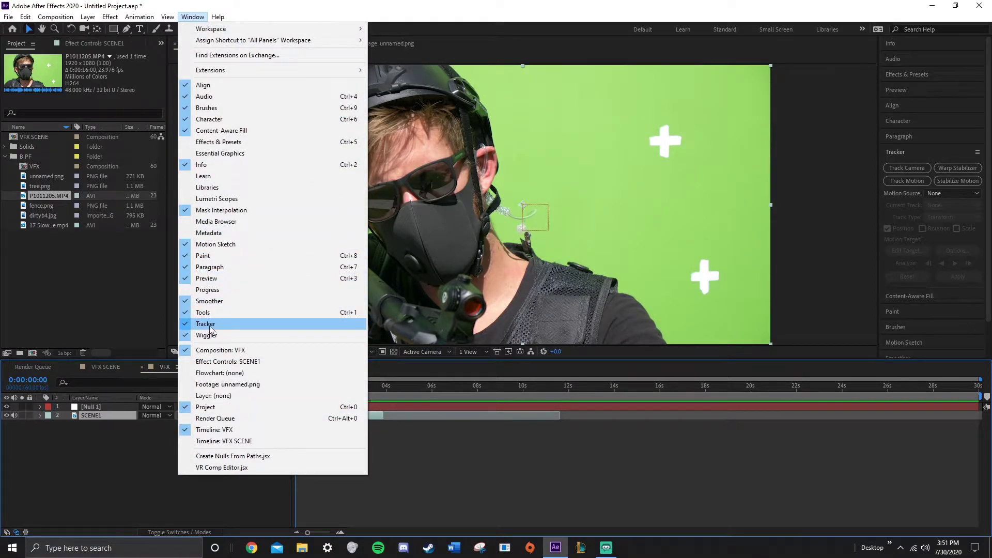
{"action": "left_click", "coordinate": [133, 474]}
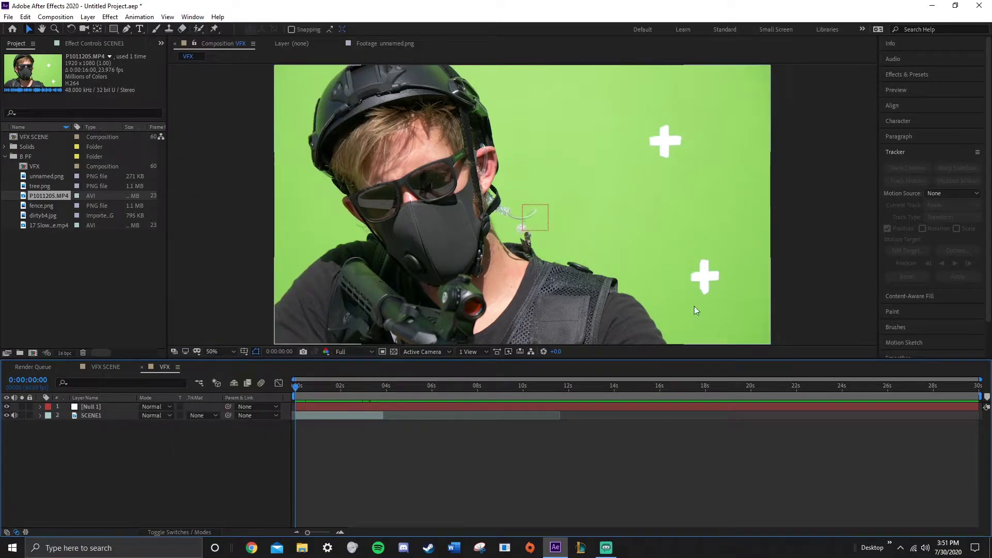
{"action": "left_click", "coordinate": [97, 417]}
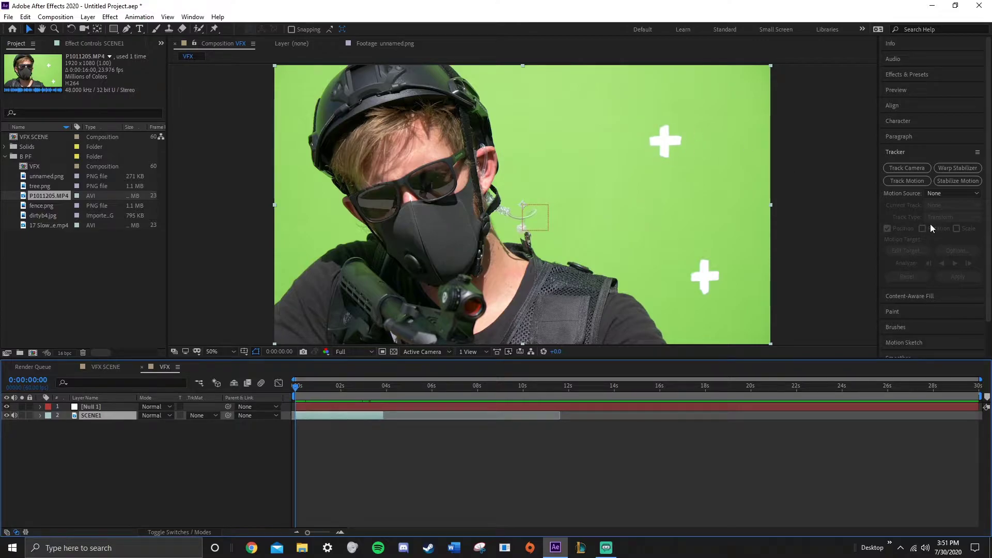
{"action": "left_click", "coordinate": [901, 181]}
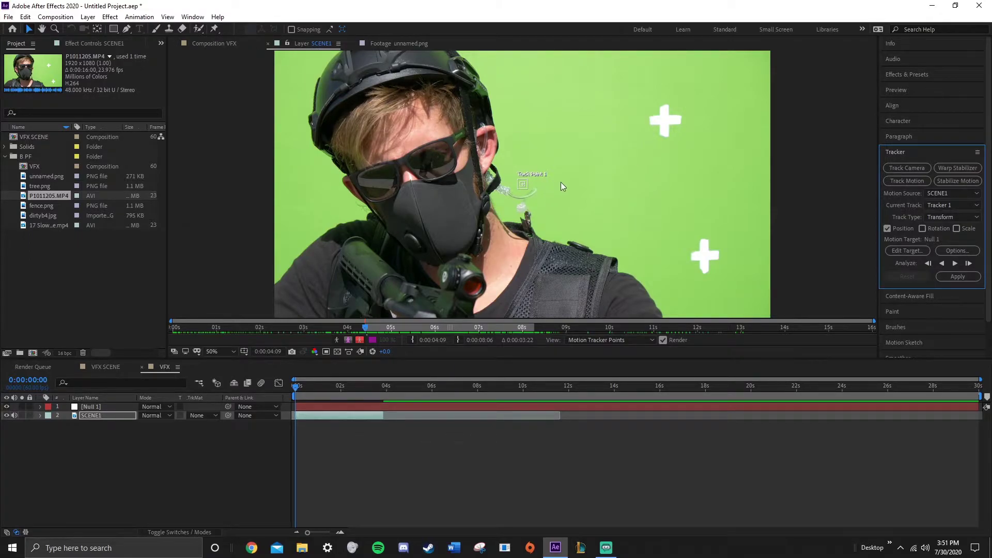
Place Track Point 1 on the upper white cross and enlarge its feature region to about 62 × 61 and search region to about 123 × 128.
{"action": "scroll", "coordinate": [559, 181], "scroll_direction": "up", "scroll_amount": 4}
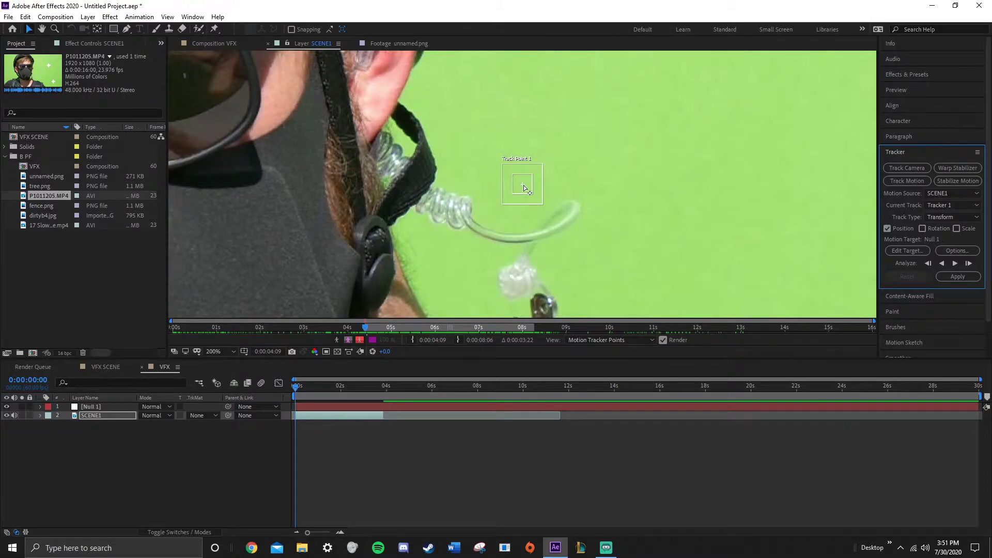
{"action": "left_click", "coordinate": [524, 189]}
{"action": "scroll", "coordinate": [741, 168], "scroll_direction": "up", "scroll_amount": 1}
{"action": "scroll", "coordinate": [610, 163], "scroll_direction": "down", "scroll_amount": 1}
{"action": "left_click_drag", "start_coordinate": [569, 160], "coordinate": [536, 178]}
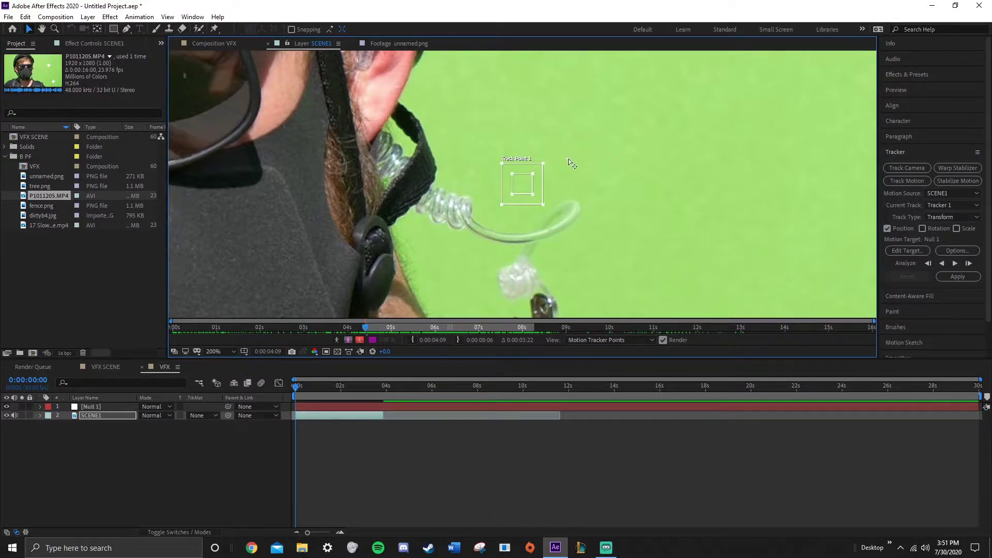
{"action": "left_click_drag", "start_coordinate": [544, 163], "coordinate": [515, 238]}
{"action": "left_click_drag", "start_coordinate": [462, 183], "coordinate": [483, 204]}
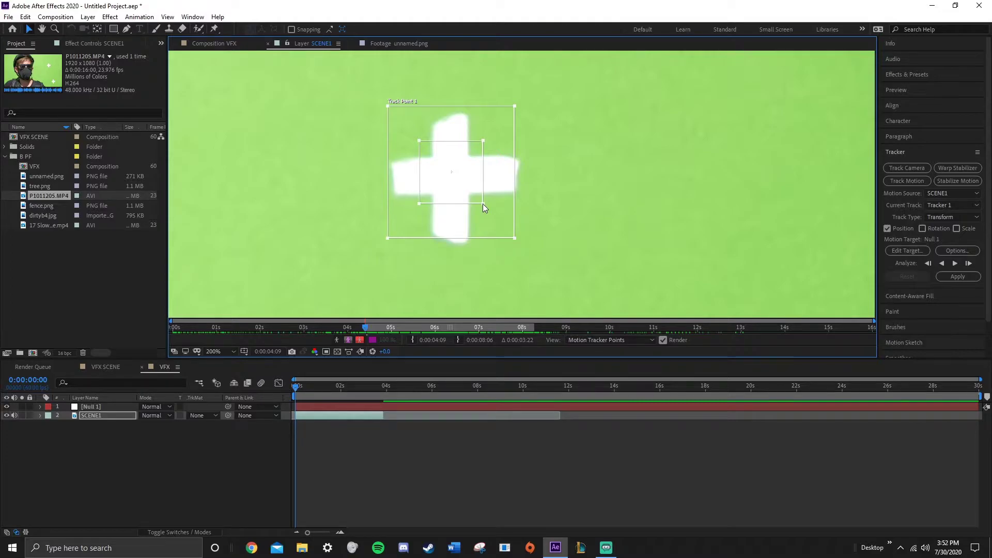
Enable Rotation and Scale tracking, and fit Track Point 2 around the lower white cross with a feature region of about 88 × 74.
{"action": "scroll", "coordinate": [584, 214], "scroll_direction": "down", "scroll_amount": 2}
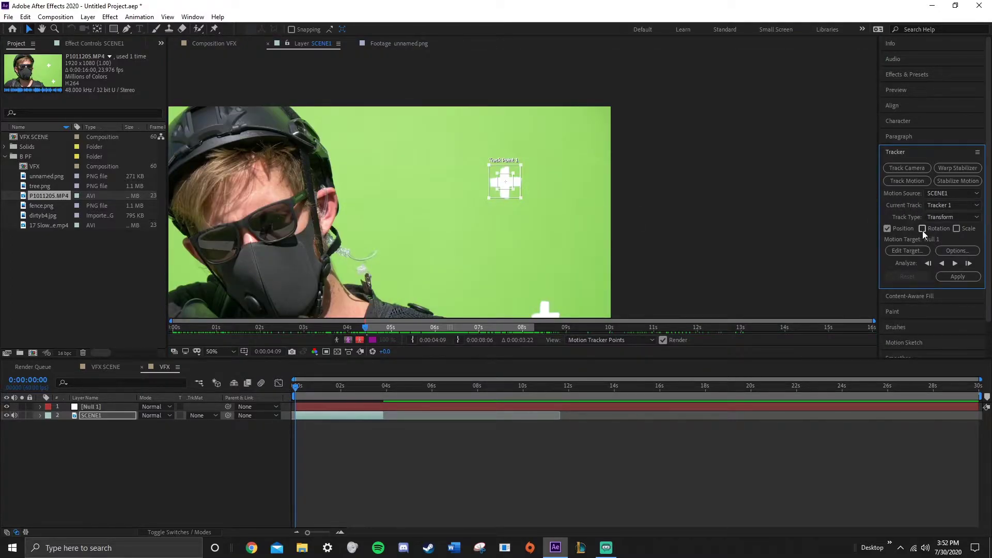
{"action": "left_click", "coordinate": [922, 229]}
{"action": "scroll", "coordinate": [553, 198], "scroll_direction": "up", "scroll_amount": 3}
{"action": "left_click_drag", "start_coordinate": [533, 203], "coordinate": [635, 225]}
{"action": "left_click_drag", "start_coordinate": [574, 171], "coordinate": [609, 201]}
{"action": "key", "text": "comma"}
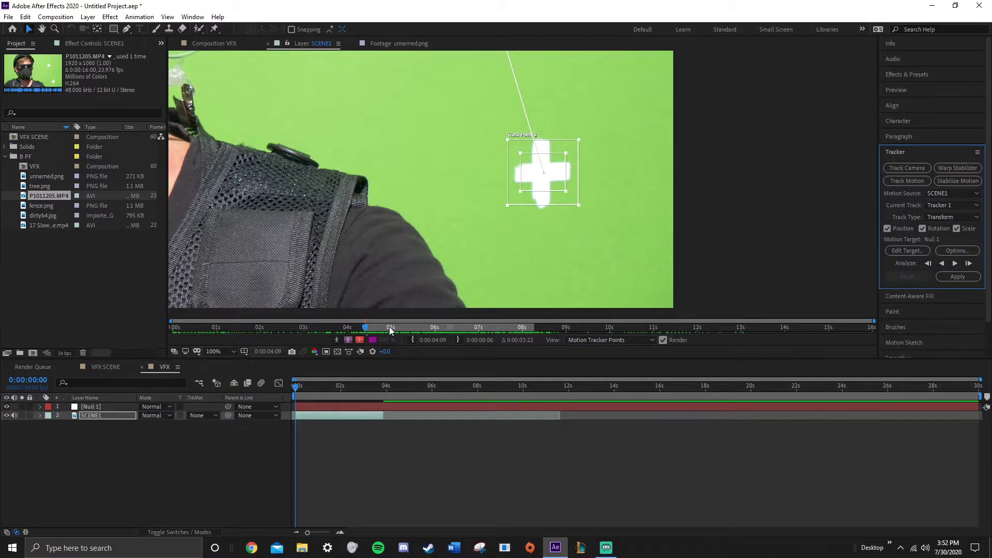
Fit the whole frame in the viewer and set the tracker's motion target to the Null 1 layer.
{"action": "scroll", "coordinate": [563, 160], "scroll_direction": "up", "scroll_amount": 1}
{"action": "scroll", "coordinate": [541, 167], "scroll_direction": "down", "scroll_amount": 1}
{"action": "scroll", "coordinate": [543, 171], "scroll_direction": "down", "scroll_amount": 1}
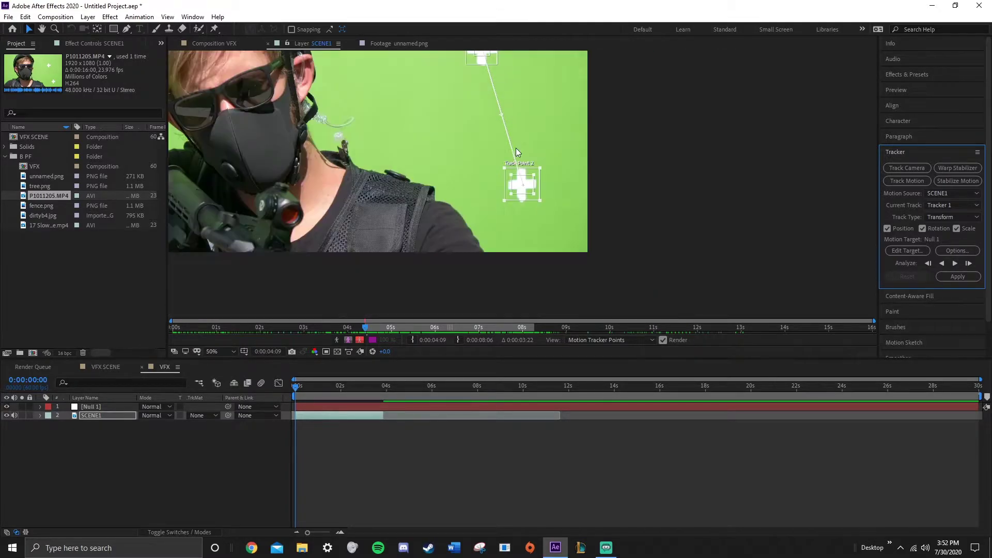
{"action": "scroll", "coordinate": [512, 126], "scroll_direction": "up", "scroll_amount": 1}
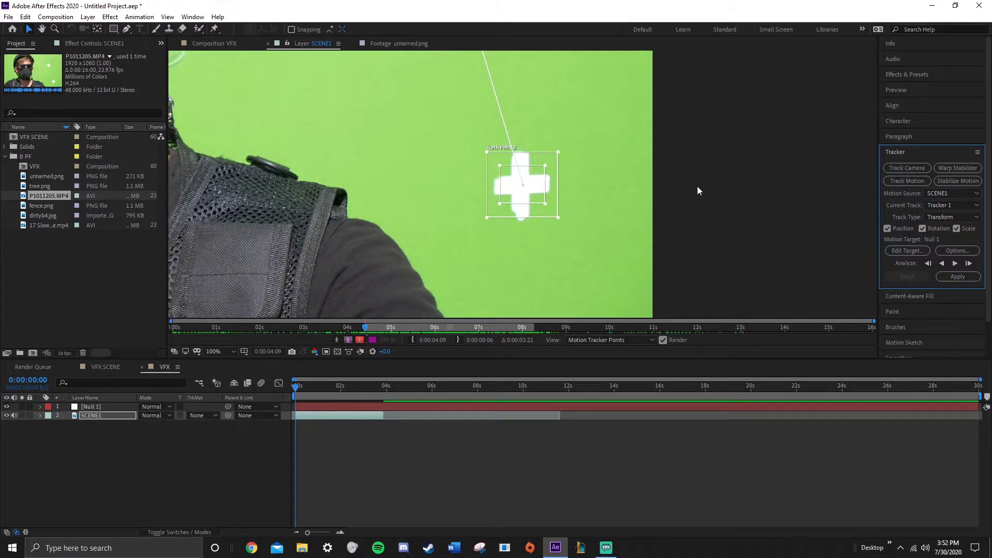
{"action": "left_click", "coordinate": [225, 354]}
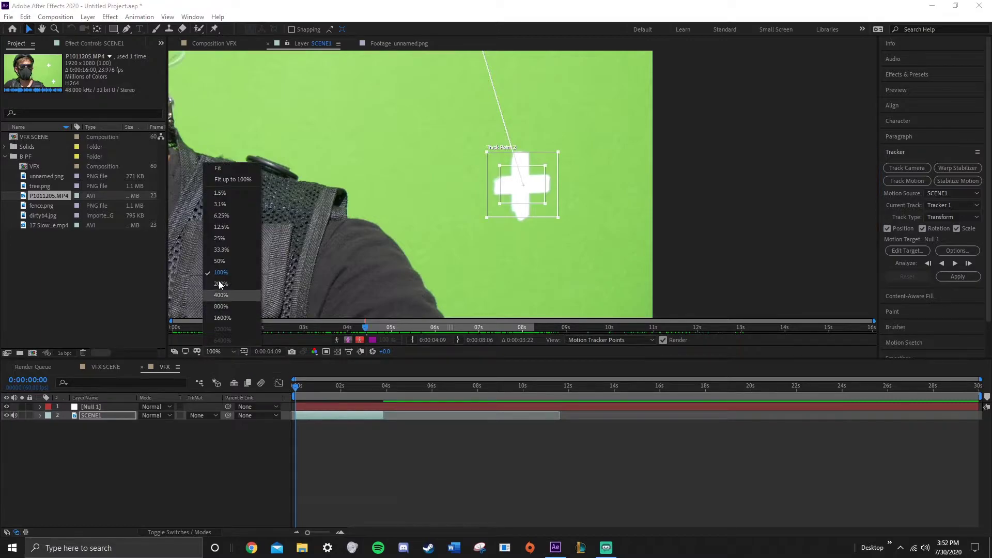
{"action": "left_click", "coordinate": [226, 171]}
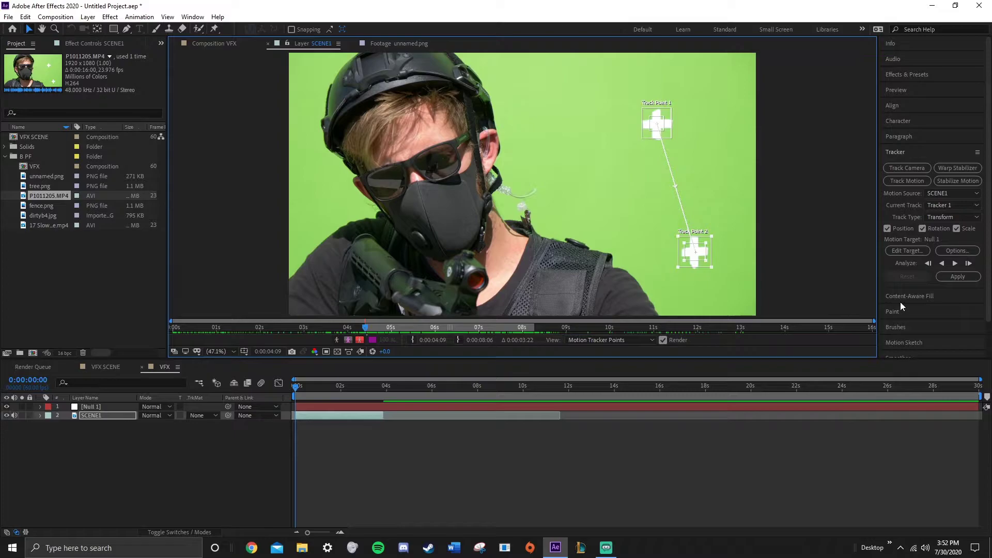
{"action": "left_click", "coordinate": [915, 252]}
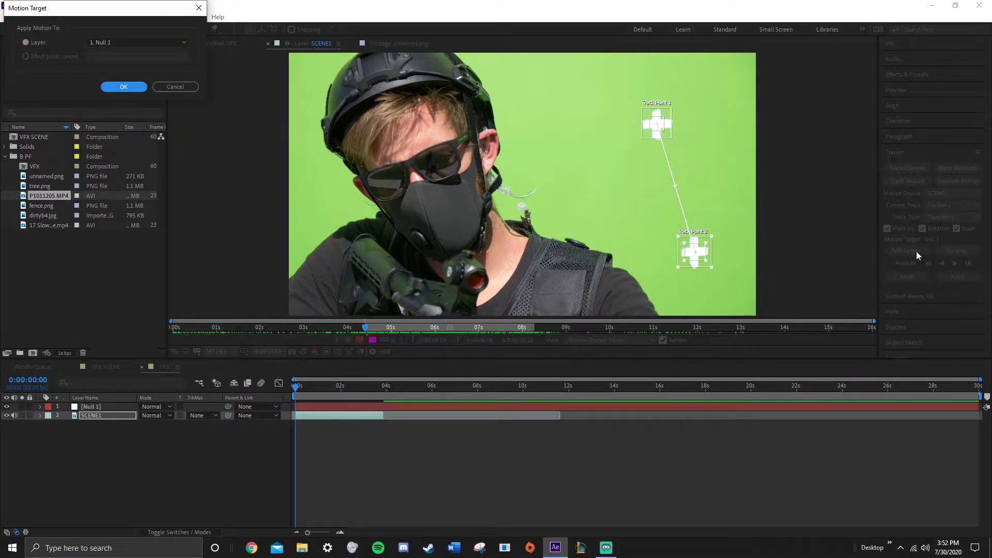
{"action": "left_click", "coordinate": [128, 46]}
{"action": "left_click", "coordinate": [116, 55]}
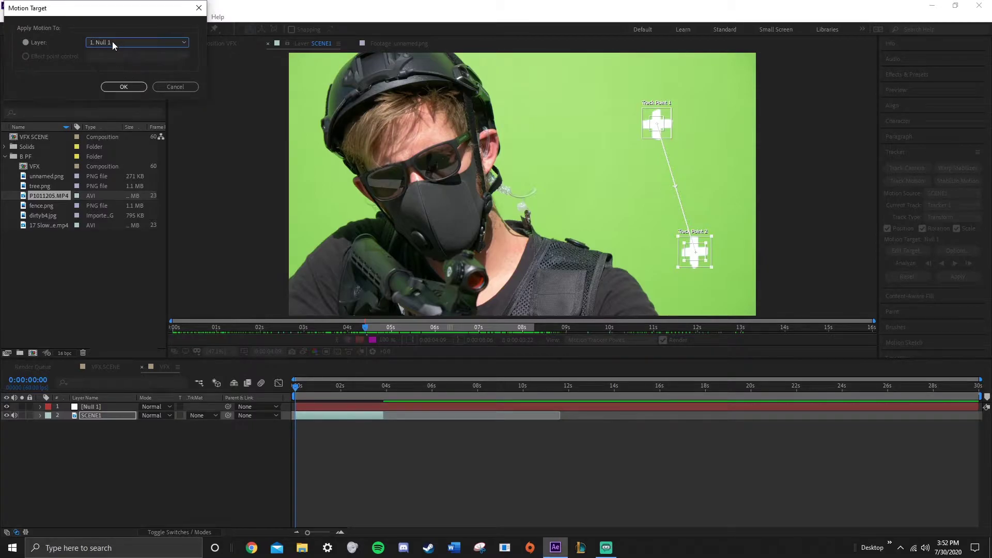
{"action": "left_click", "coordinate": [131, 89]}
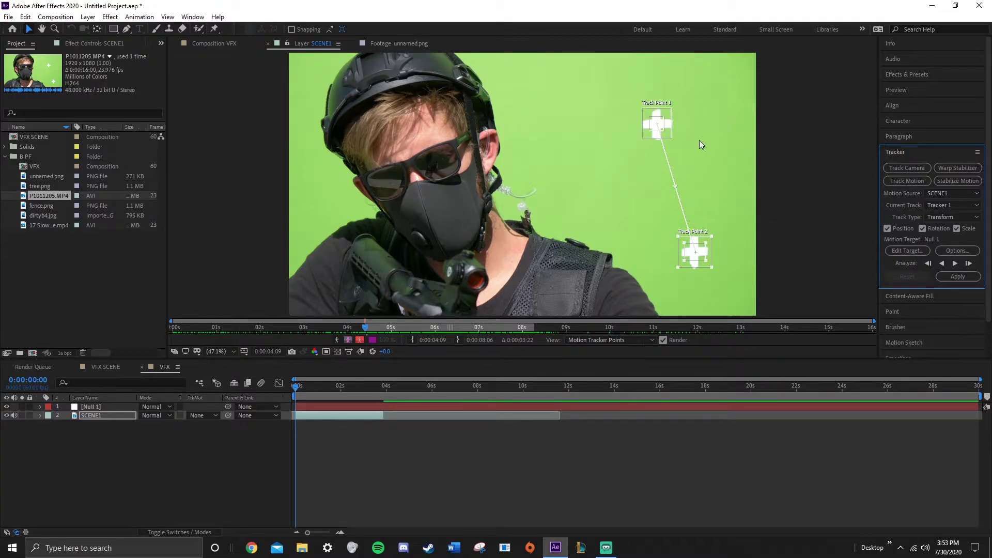
Accept the motion tracker options as they are and analyze both track points forward through the clip.
{"action": "left_click", "coordinate": [968, 250]}
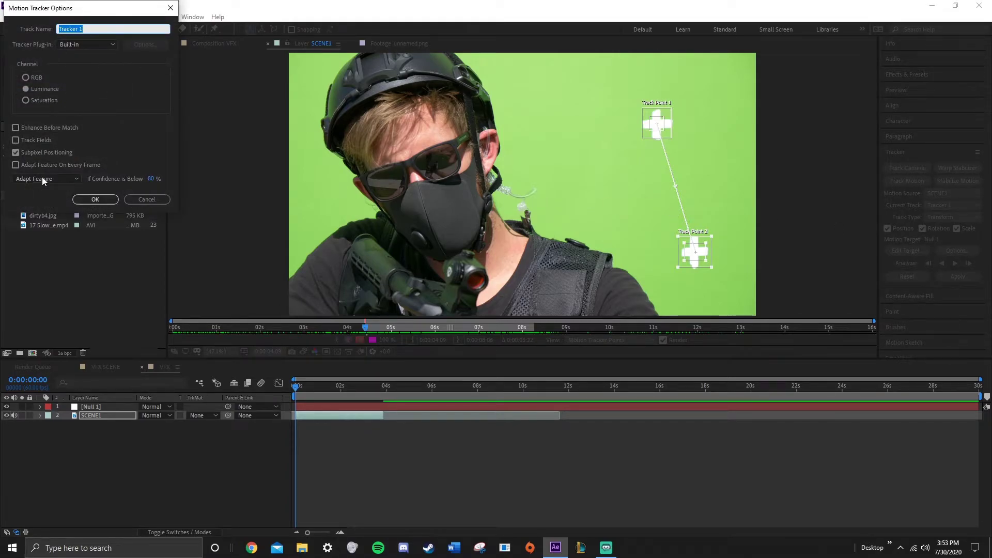
{"action": "left_click", "coordinate": [95, 199]}
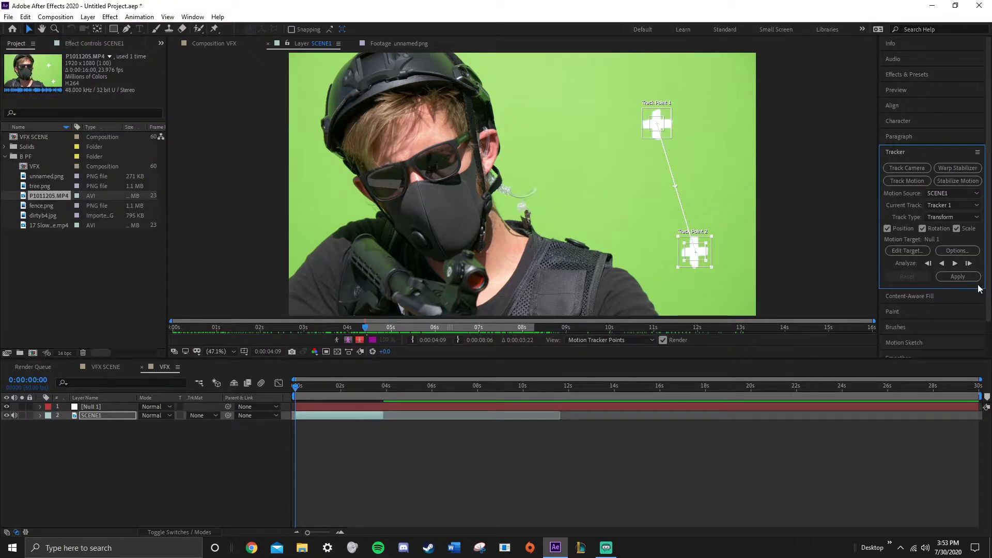
{"action": "left_click", "coordinate": [954, 265]}
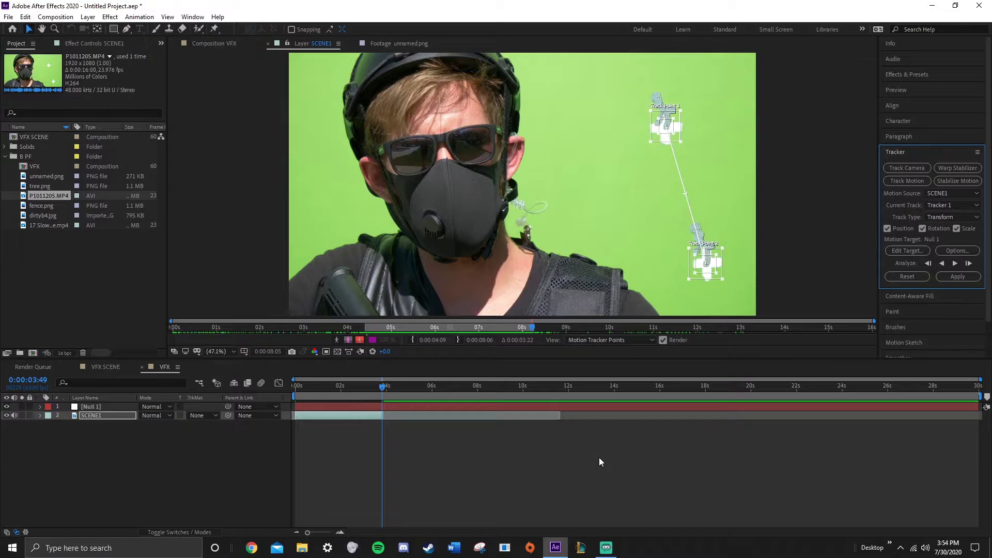
Apply the tracking data to Null 1 in the X and Y dimensions.
{"action": "left_click", "coordinate": [965, 277]}
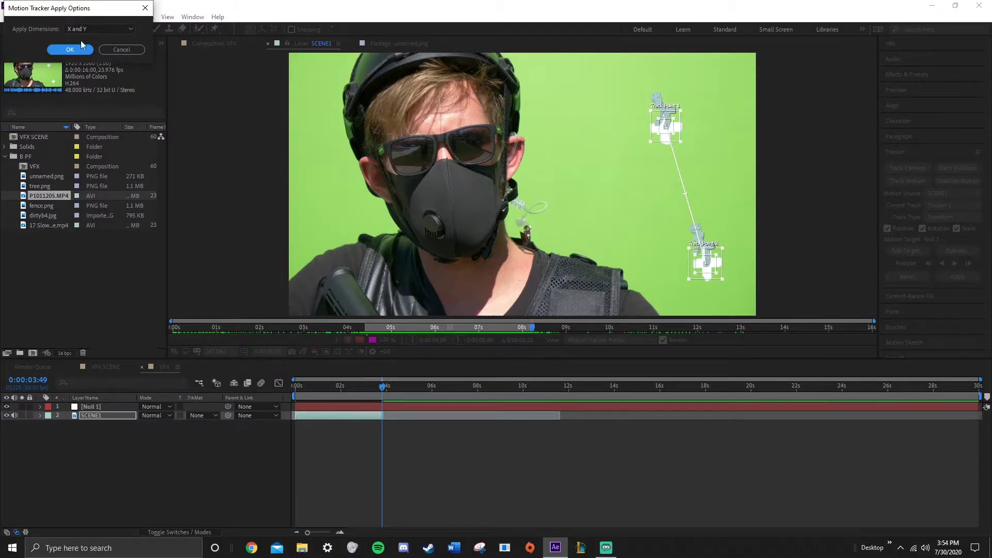
{"action": "left_click", "coordinate": [73, 28]}
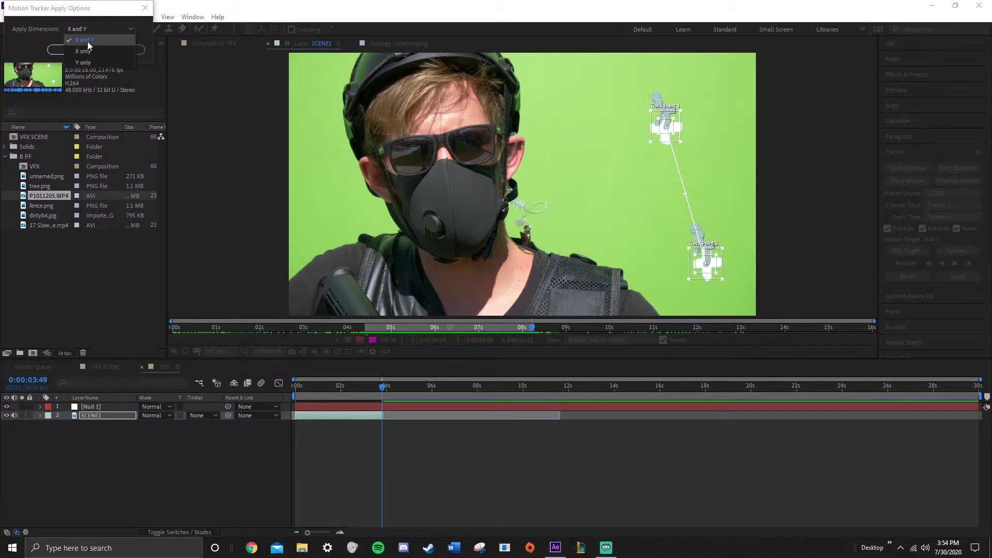
{"action": "left_click", "coordinate": [88, 41]}
{"action": "left_click", "coordinate": [69, 49]}
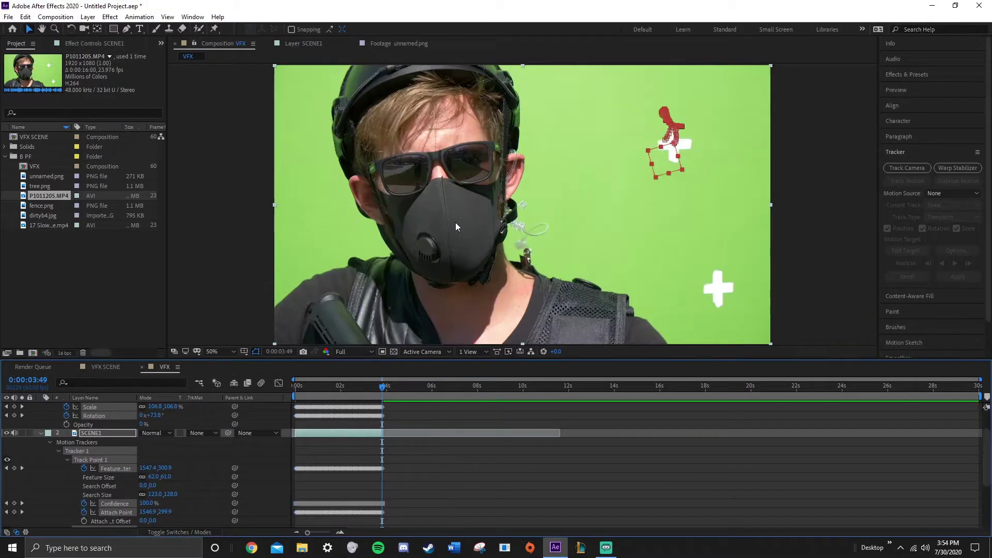
Delete the keyframes of Track Point 1 and Track Point 2 on SCENE1 and collapse the layer's properties.
{"action": "scroll", "coordinate": [224, 494], "scroll_direction": "down", "scroll_amount": 2}
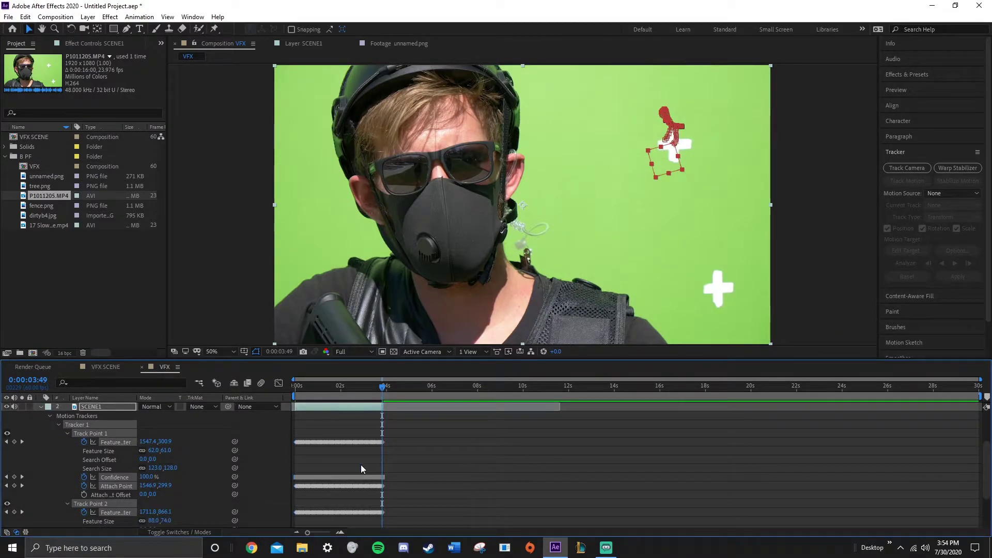
{"action": "scroll", "coordinate": [194, 467], "scroll_direction": "down", "scroll_amount": 2}
{"action": "scroll", "coordinate": [196, 482], "scroll_direction": "up", "scroll_amount": 2}
{"action": "scroll", "coordinate": [98, 436], "scroll_direction": "up", "scroll_amount": 2}
{"action": "scroll", "coordinate": [100, 466], "scroll_direction": "up", "scroll_amount": 2}
{"action": "scroll", "coordinate": [72, 452], "scroll_direction": "up", "scroll_amount": 1}
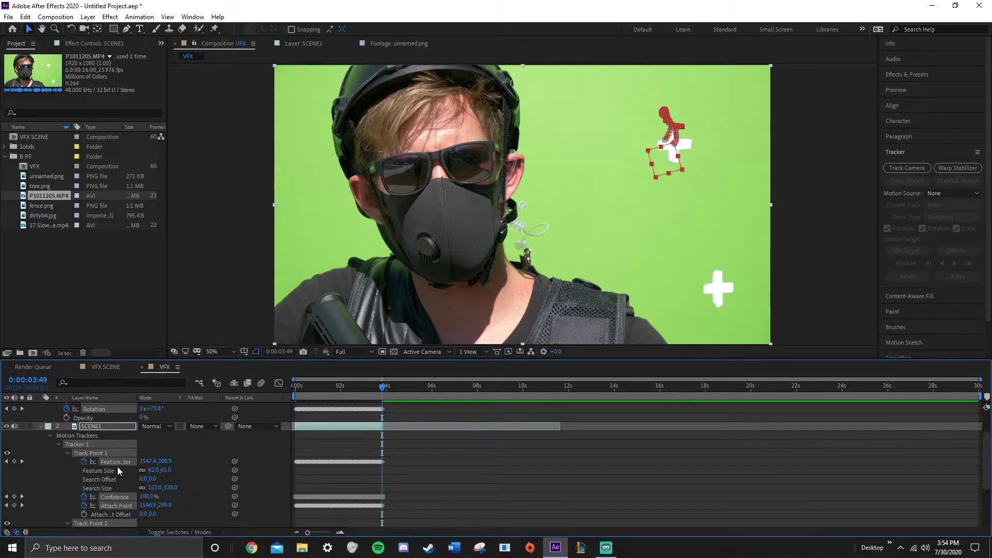
{"action": "scroll", "coordinate": [414, 472], "scroll_direction": "down", "scroll_amount": 2}
{"action": "scroll", "coordinate": [415, 444], "scroll_direction": "up", "scroll_amount": 1}
{"action": "left_click_drag", "start_coordinate": [406, 430], "coordinate": [278, 546]}
{"action": "key", "text": "Delete"}
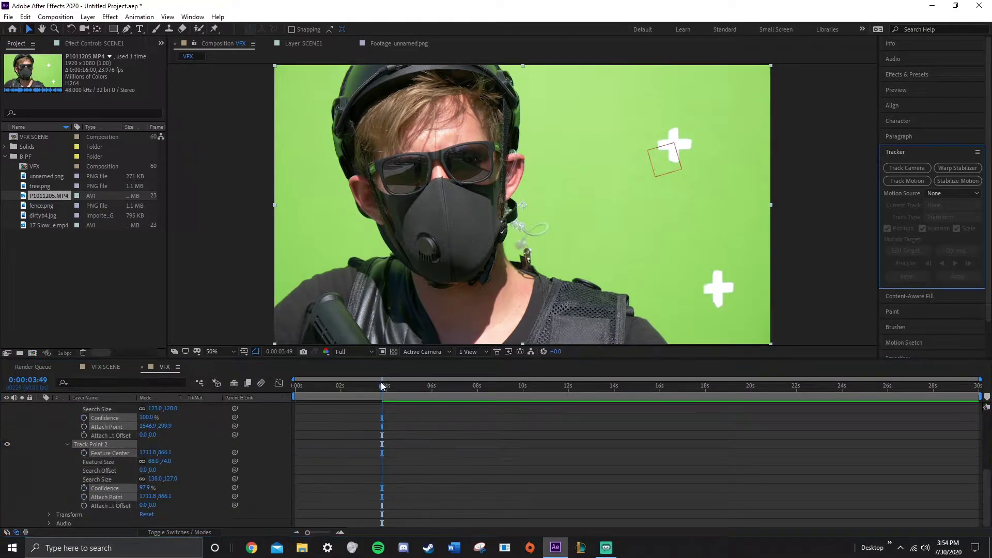
{"action": "scroll", "coordinate": [262, 466], "scroll_direction": "up", "scroll_amount": 3}
{"action": "left_click", "coordinate": [41, 426]}
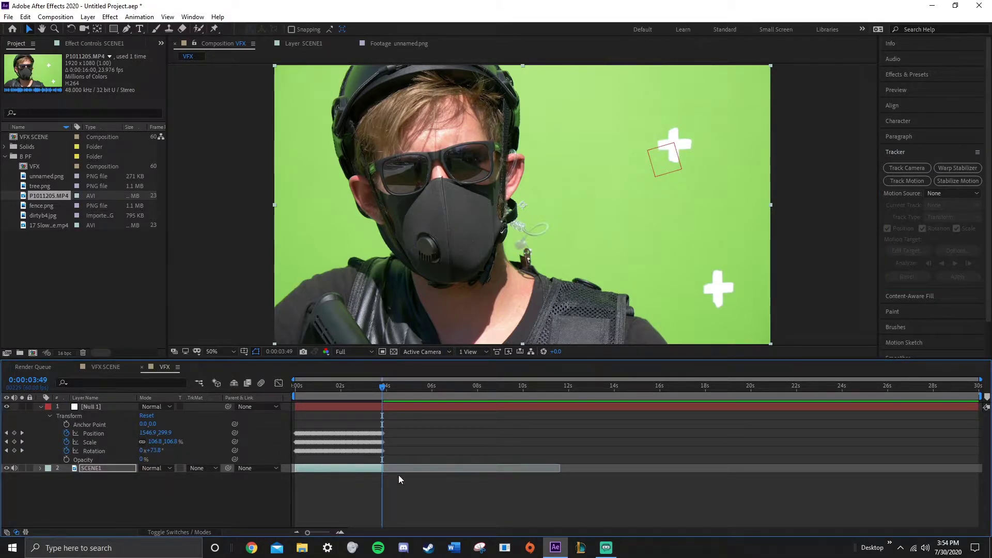
Return the playhead to 0:00:00:00 and collapse the Null 1 layer's properties.
{"action": "left_click_drag", "start_coordinate": [431, 427], "coordinate": [314, 431]}
{"action": "left_click", "coordinate": [409, 424]}
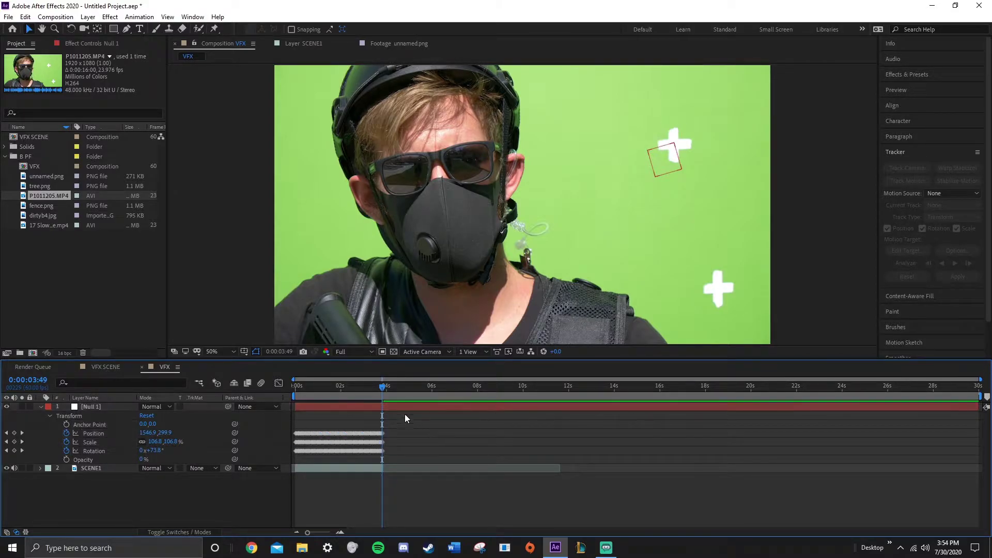
{"action": "left_click_drag", "start_coordinate": [387, 389], "coordinate": [271, 395]}
{"action": "left_click", "coordinate": [40, 407]}
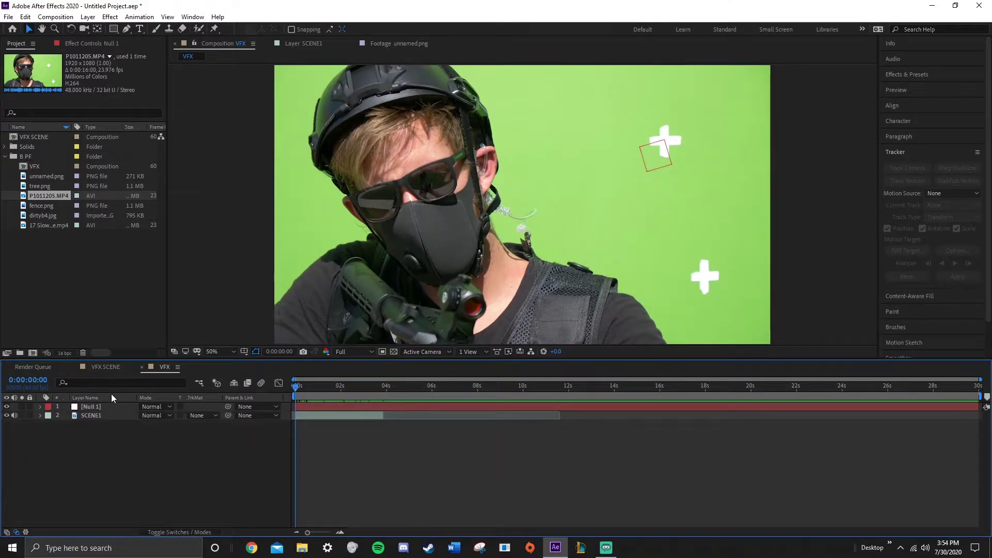
Search the effects for "key" and apply Keylight (1.2) to the SCENE1 layer.
{"action": "left_click", "coordinate": [41, 226]}
{"action": "left_click", "coordinate": [157, 448]}
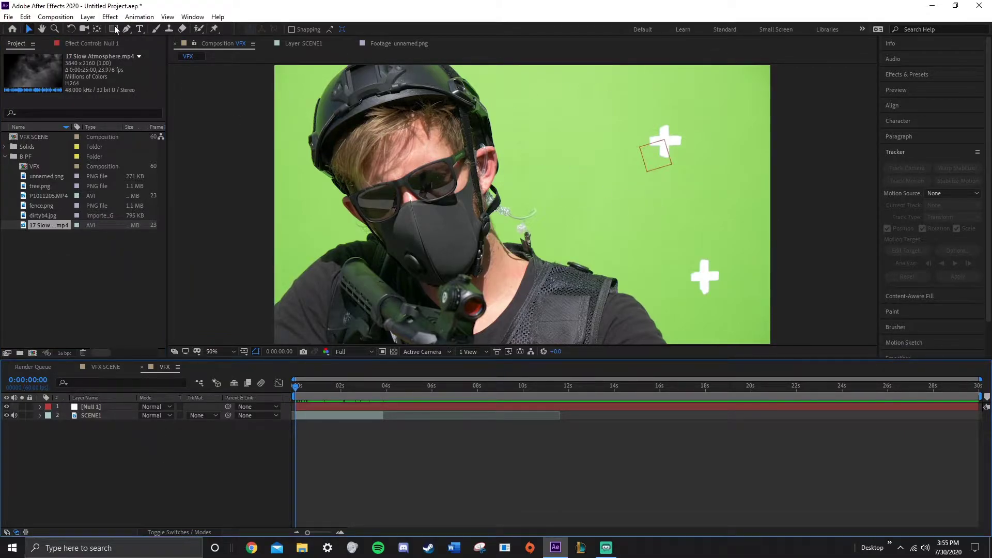
{"action": "left_click", "coordinate": [914, 74]}
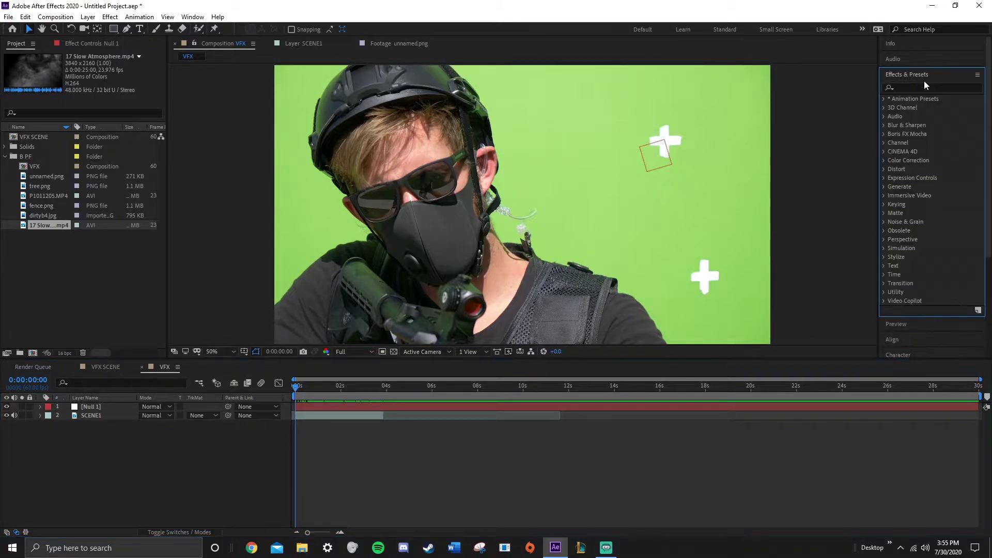
{"action": "left_click", "coordinate": [920, 89]}
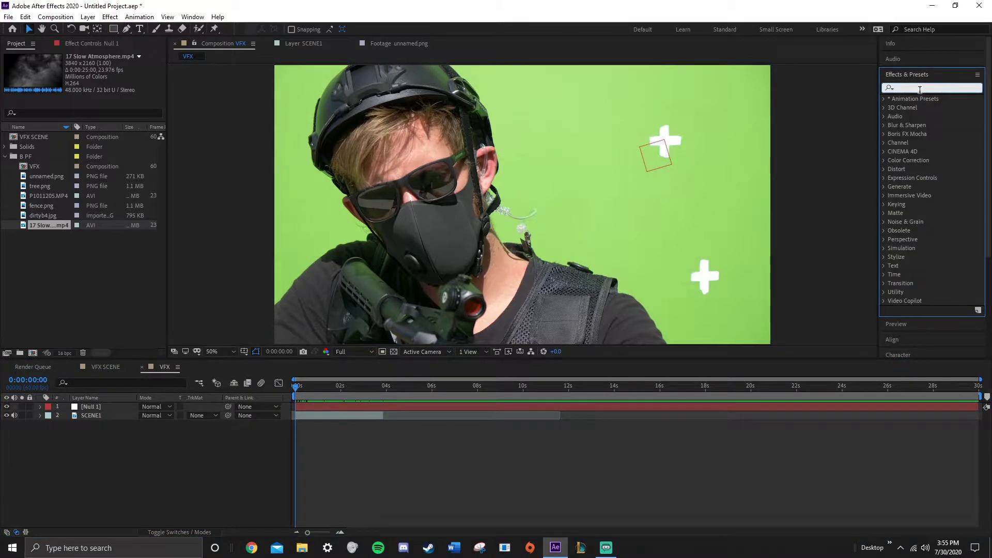
{"action": "type", "text": "key"}
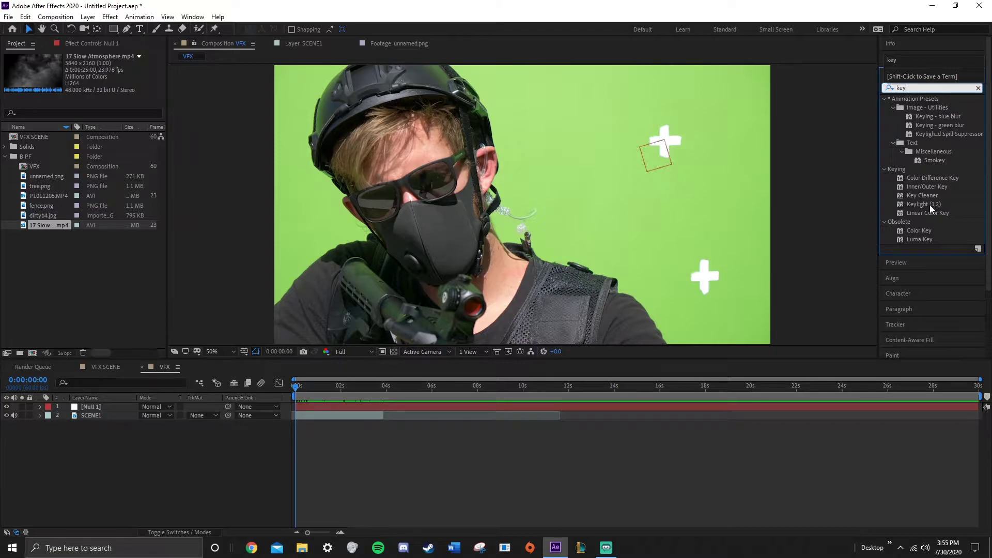
{"action": "left_click", "coordinate": [925, 204]}
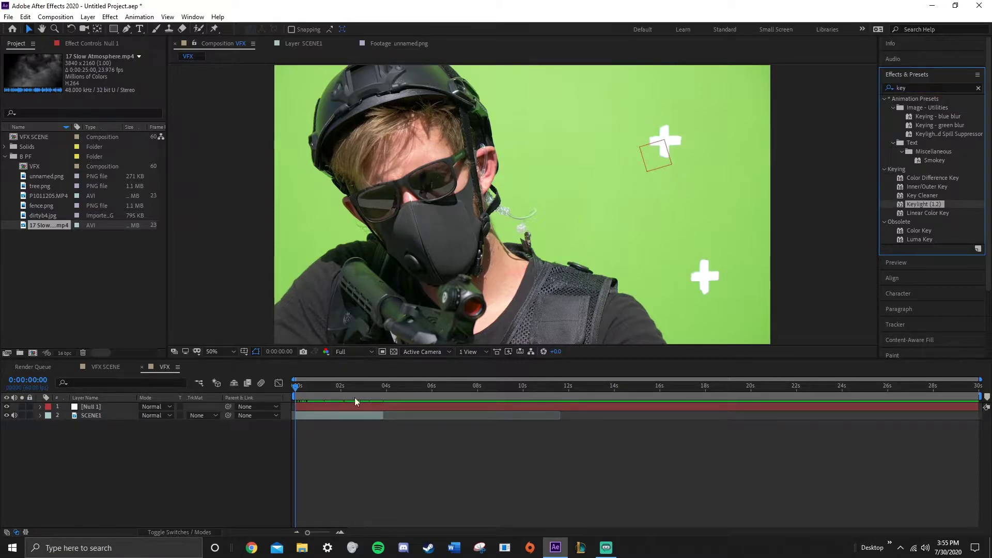
{"action": "left_click_drag", "start_coordinate": [931, 204], "coordinate": [107, 416]}
Sample the green backdrop as Keylight's Screen Colour, then set Screen Gain to 108 and Screen Balance to 61.
{"action": "left_click", "coordinate": [110, 130]}
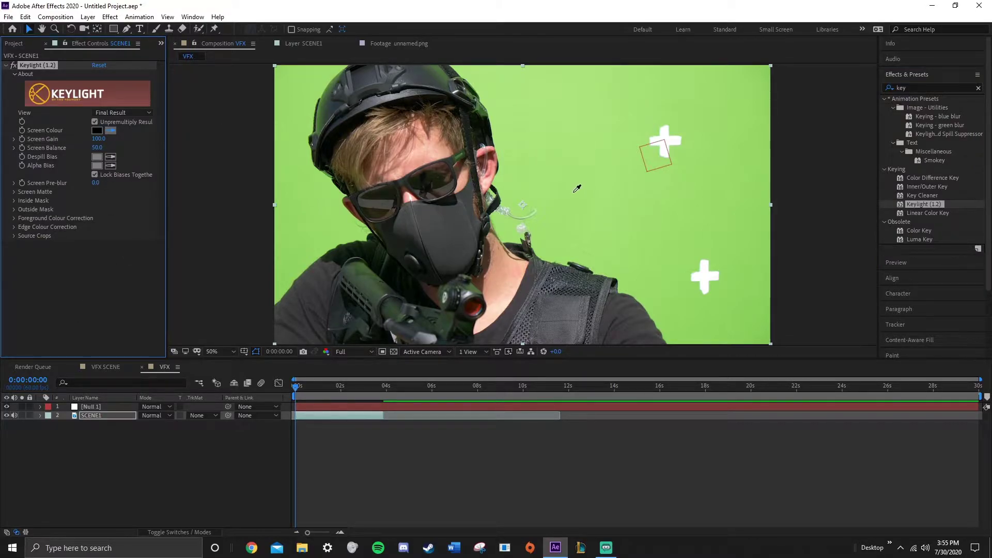
{"action": "left_click", "coordinate": [585, 196]}
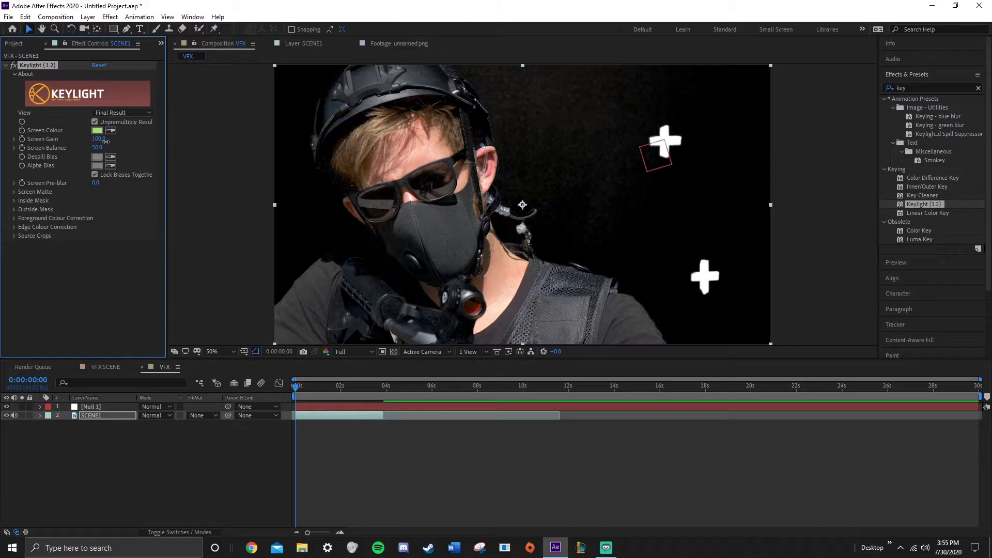
{"action": "left_click_drag", "start_coordinate": [106, 141], "coordinate": [108, 142]}
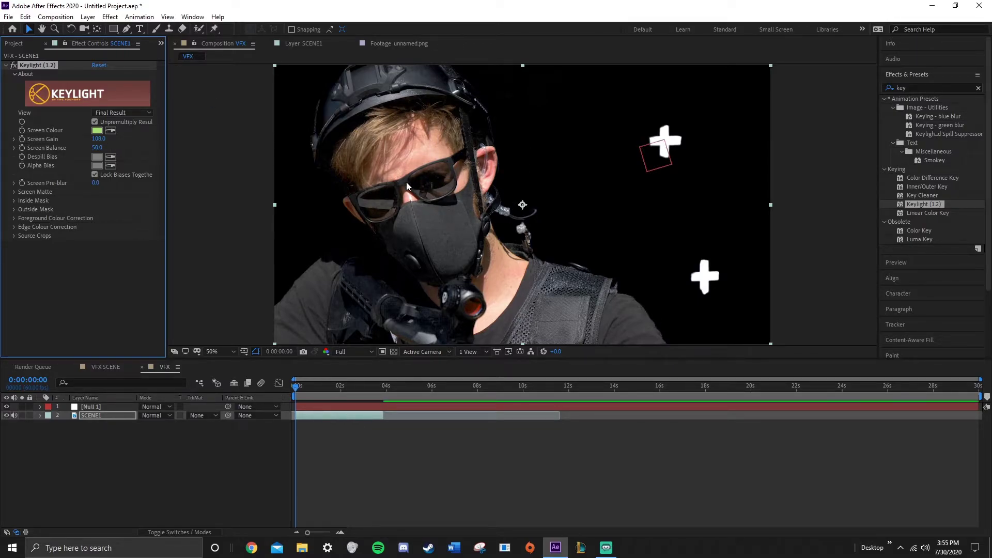
{"action": "mouse_move", "coordinate": [104, 148]}
{"action": "left_mouse_down"}
{"action": "mouse_move", "coordinate": [92, 148]}
{"action": "mouse_move", "coordinate": [104, 147]}
{"action": "left_mouse_up"}
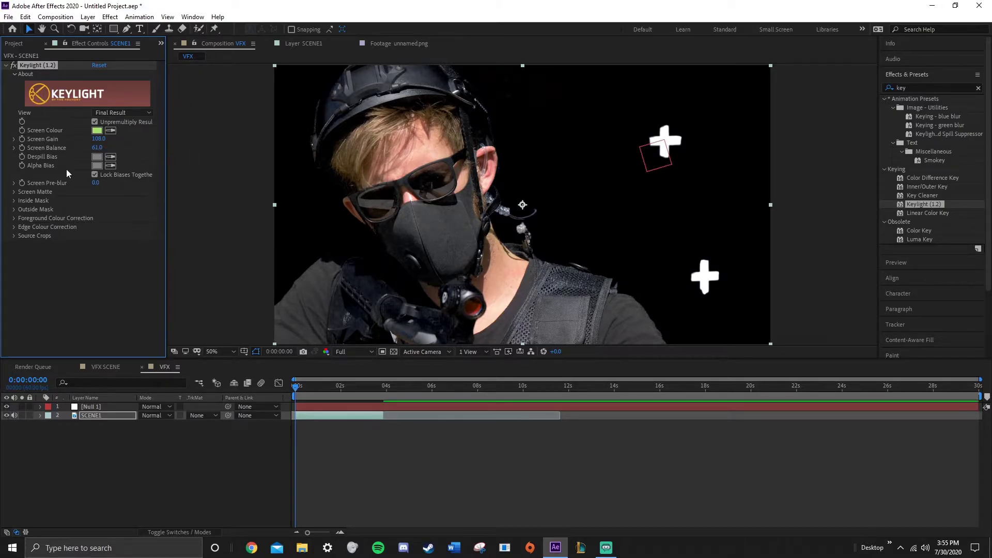
Add dirtyb4.jpg to the VFX composition as the background layer beneath SCENE1.
{"action": "left_click", "coordinate": [15, 44]}
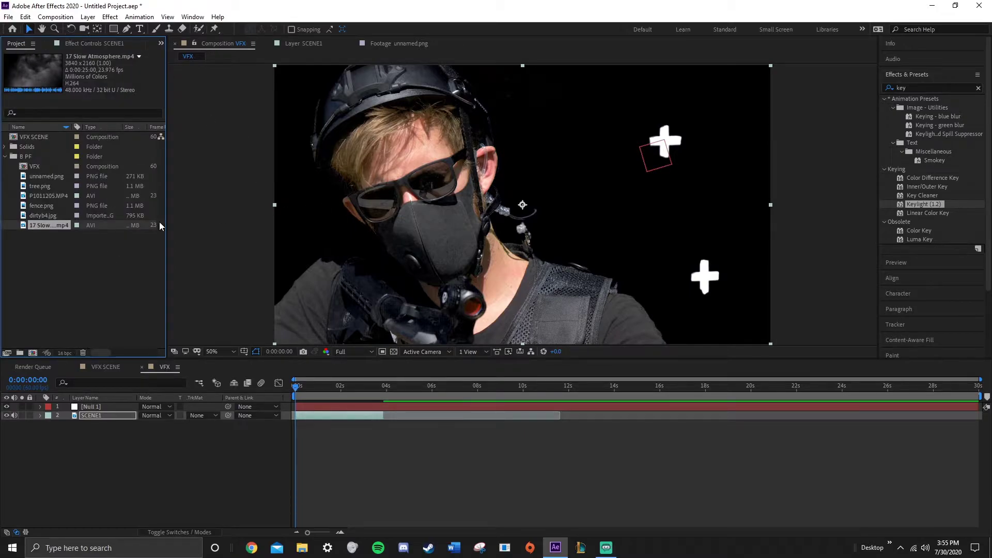
{"action": "left_click", "coordinate": [43, 196]}
{"action": "left_click", "coordinate": [48, 207]}
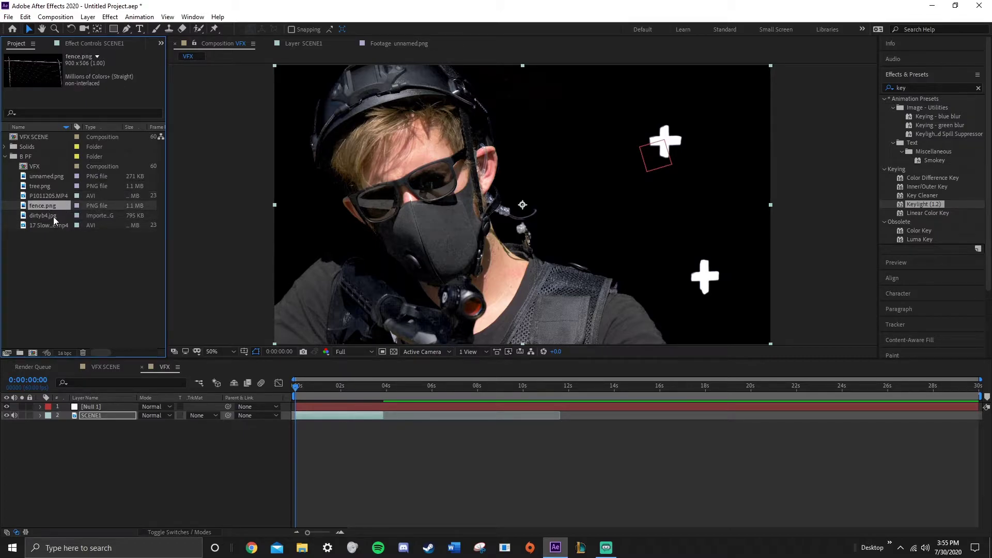
{"action": "left_click", "coordinate": [53, 216]}
{"action": "left_click_drag", "start_coordinate": [123, 390], "coordinate": [126, 458]}
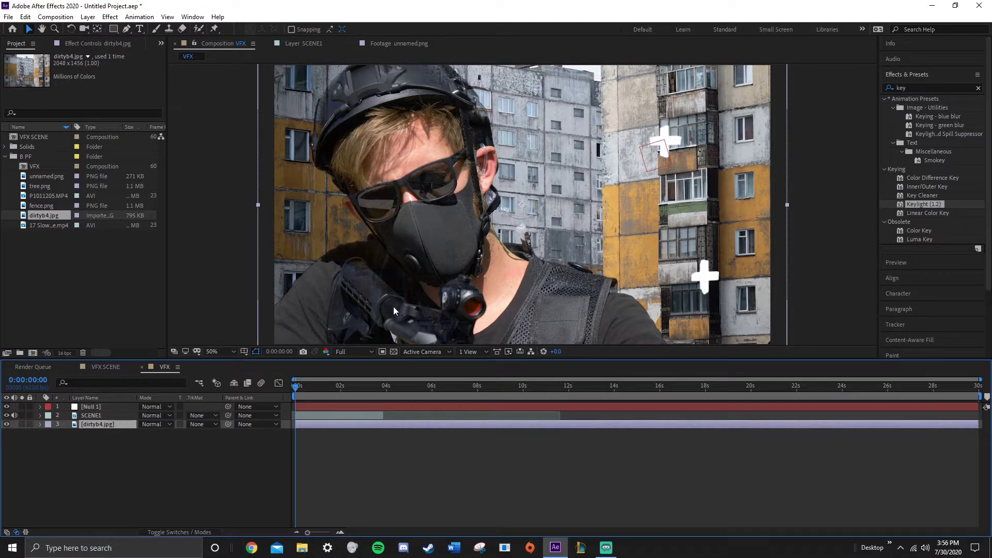
Set Keylight's Screen Gain to 90 and Screen Balance to 27 on SCENE1, and return the playhead to 0:00:00:00.
{"action": "left_click", "coordinate": [95, 415]}
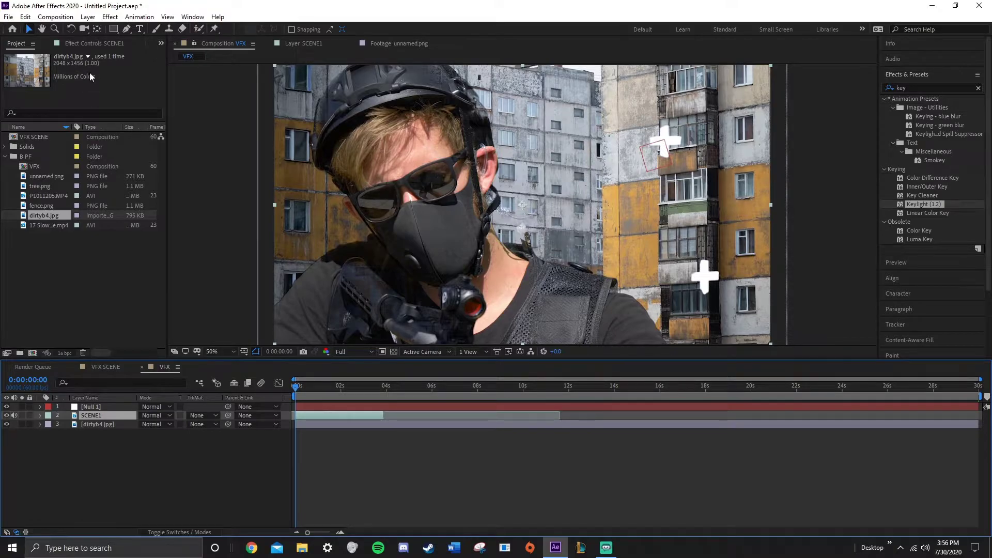
{"action": "left_click", "coordinate": [85, 45]}
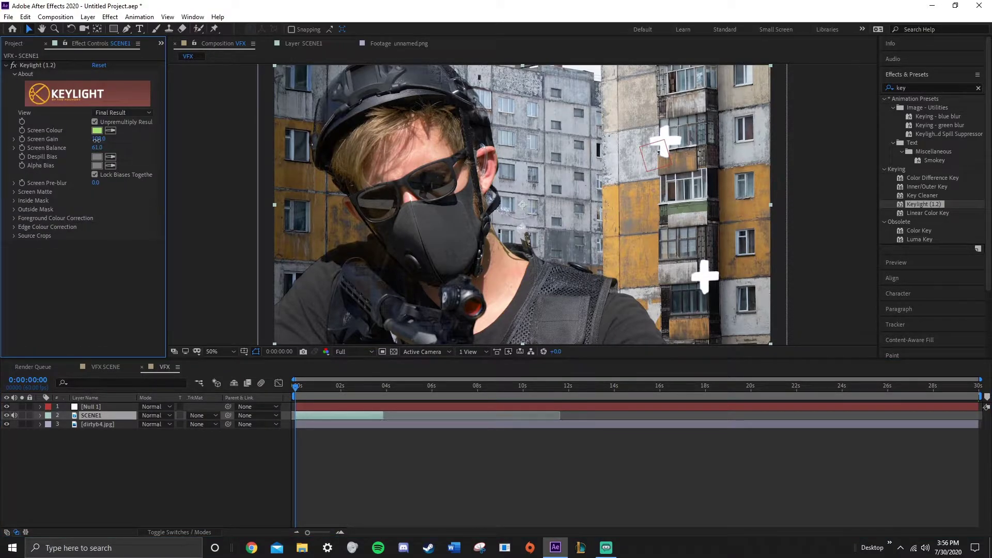
{"action": "left_click_drag", "start_coordinate": [93, 140], "coordinate": [87, 139]}
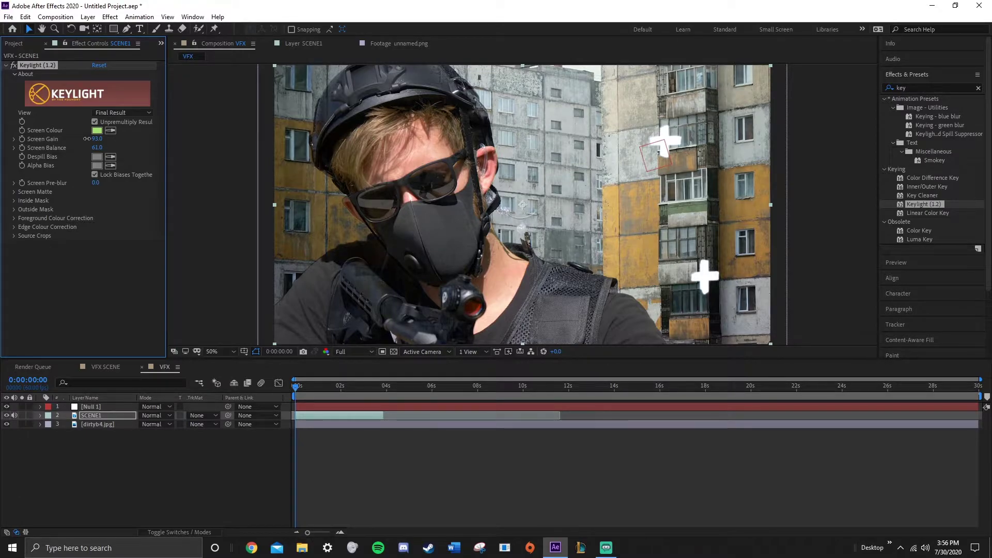
{"action": "left_click_drag", "start_coordinate": [87, 139], "coordinate": [87, 139]}
{"action": "mouse_move", "coordinate": [97, 147]}
{"action": "left_mouse_down"}
{"action": "mouse_move", "coordinate": [84, 150]}
{"action": "mouse_move", "coordinate": [130, 150]}
{"action": "mouse_move", "coordinate": [102, 153]}
{"action": "mouse_move", "coordinate": [118, 154]}
{"action": "mouse_move", "coordinate": [82, 139]}
{"action": "left_mouse_up"}
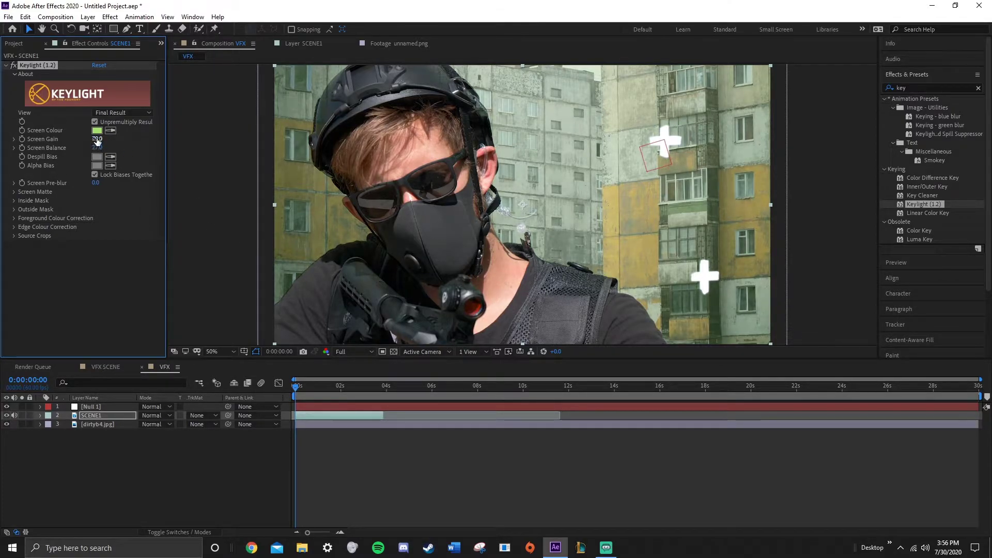
{"action": "left_click_drag", "start_coordinate": [96, 139], "coordinate": [104, 139]}
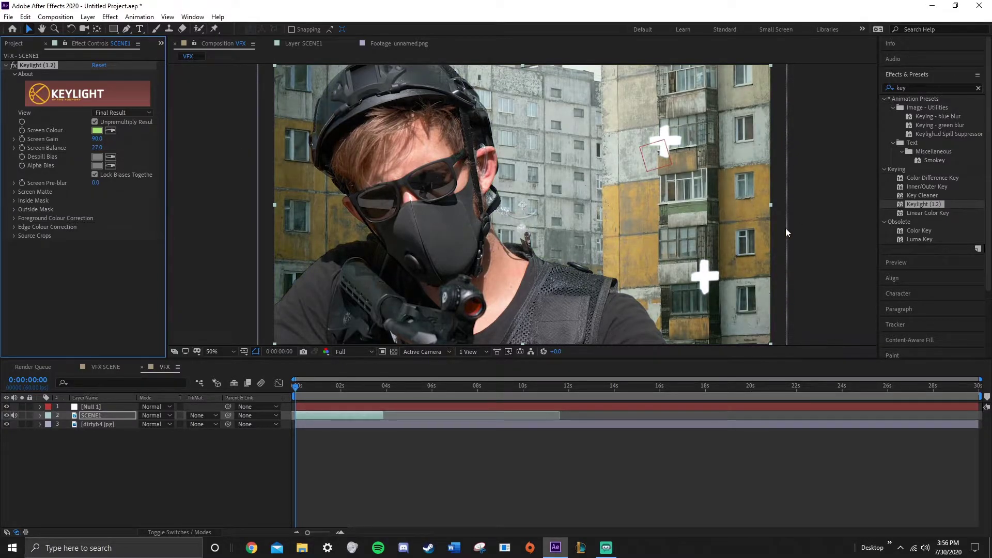
{"action": "left_click", "coordinate": [94, 417]}
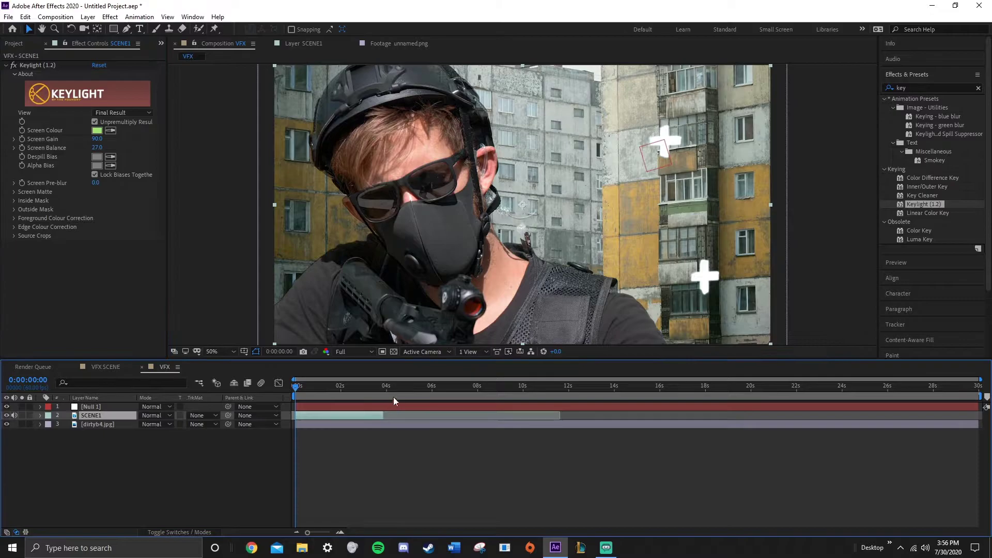
{"action": "mouse_move", "coordinate": [297, 386]}
{"action": "left_mouse_down"}
{"action": "mouse_move", "coordinate": [306, 386]}
{"action": "mouse_move", "coordinate": [291, 386]}
{"action": "left_mouse_up"}
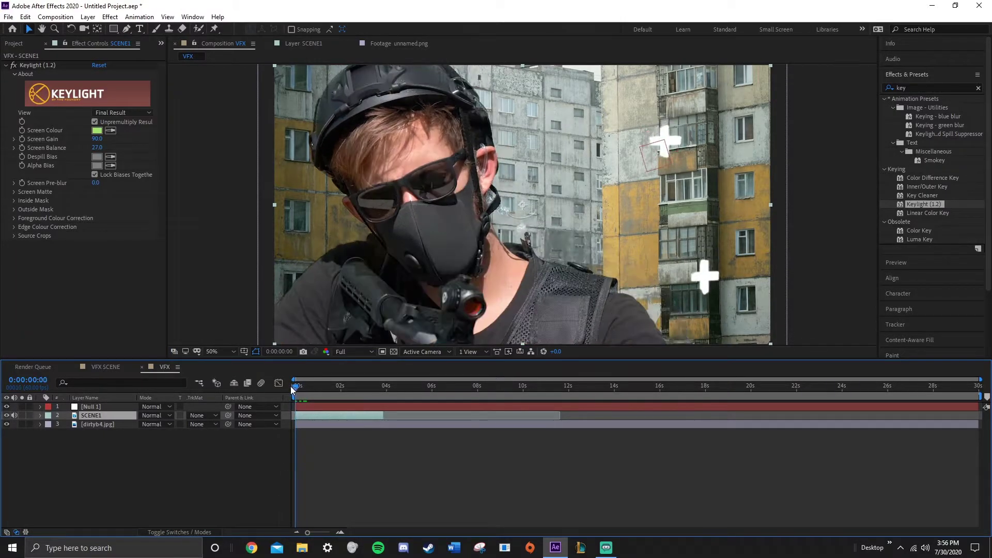
Scale the dirtyb4.jpg layer to 103% and reposition the buildings behind the soldier so they fill the frame.
{"action": "left_click", "coordinate": [101, 424]}
{"action": "key", "text": "s"}
{"action": "left_click_drag", "start_coordinate": [150, 435], "coordinate": [173, 425]}
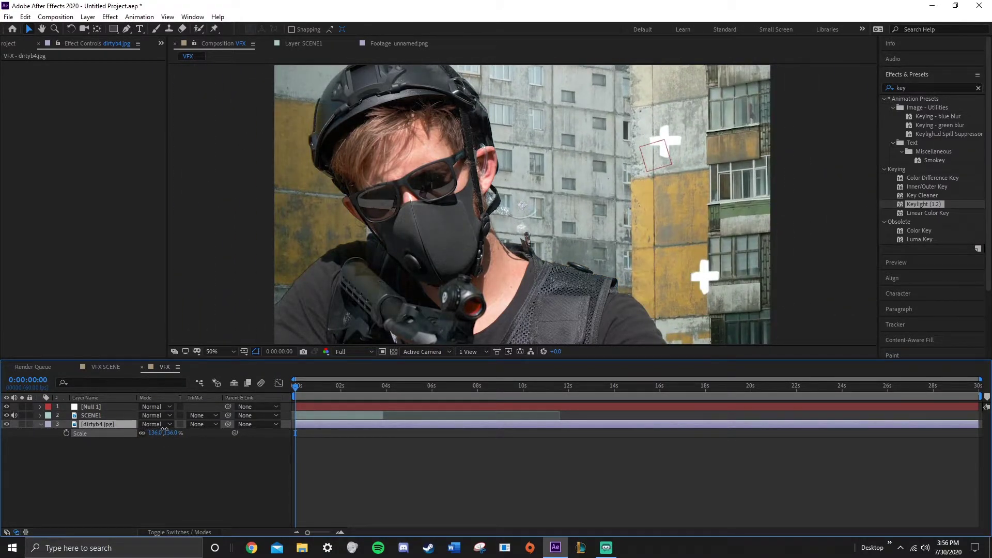
{"action": "left_click", "coordinate": [589, 253]}
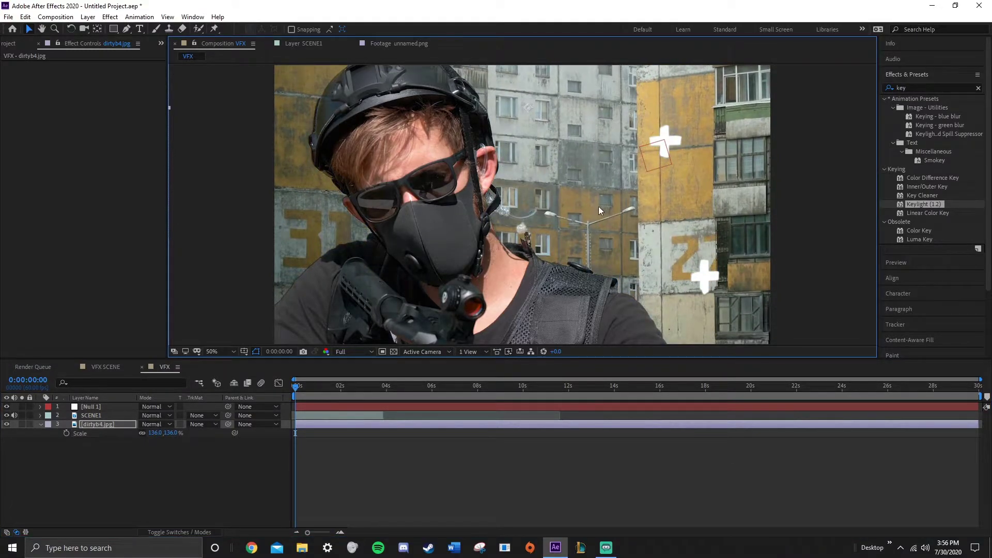
{"action": "left_click_drag", "start_coordinate": [594, 216], "coordinate": [585, 258]}
{"action": "left_click_drag", "start_coordinate": [172, 434], "coordinate": [155, 434]}
{"action": "mouse_move", "coordinate": [488, 314]}
{"action": "left_mouse_down"}
{"action": "mouse_move", "coordinate": [504, 313]}
{"action": "mouse_move", "coordinate": [485, 324]}
{"action": "left_mouse_up"}
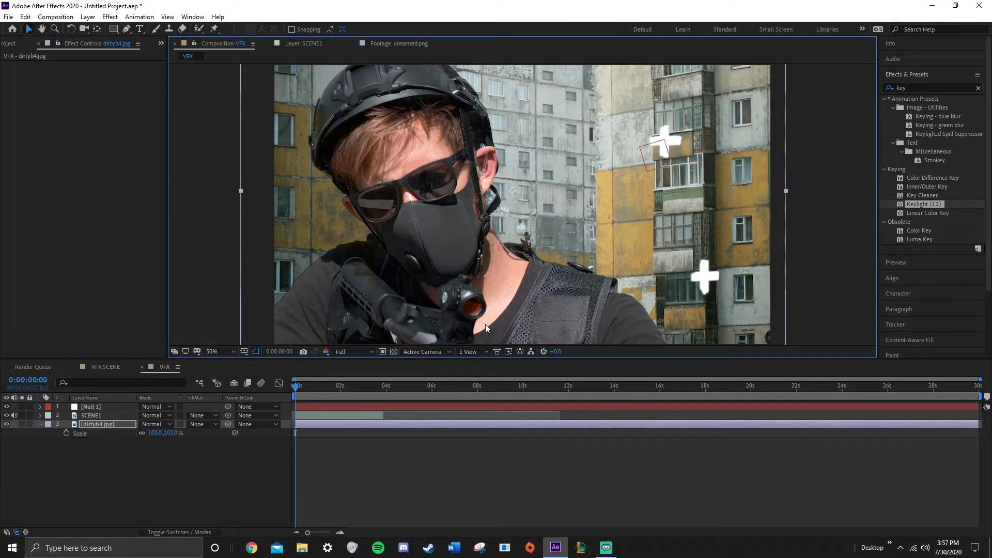
{"action": "left_click_drag", "start_coordinate": [573, 213], "coordinate": [605, 219]}
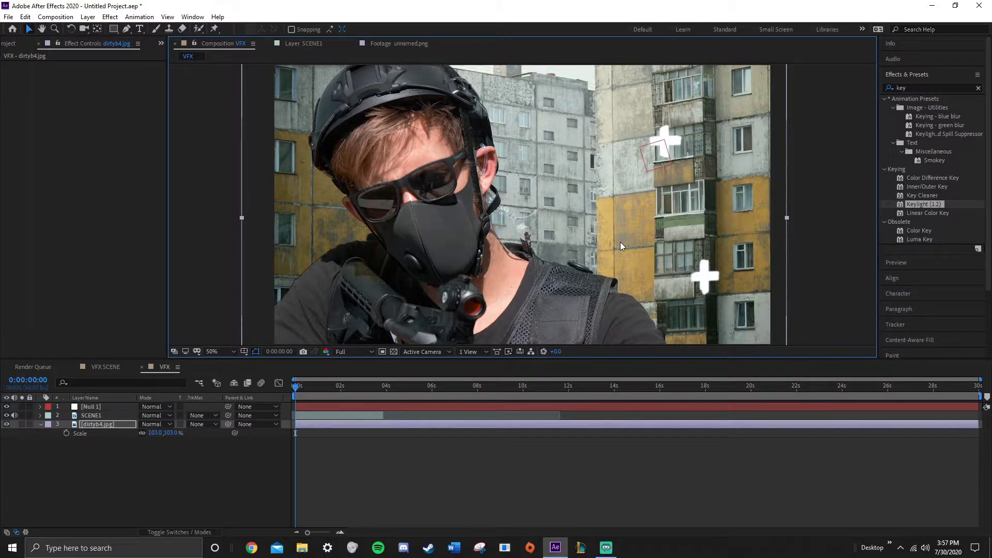
{"action": "left_click", "coordinate": [203, 255]}
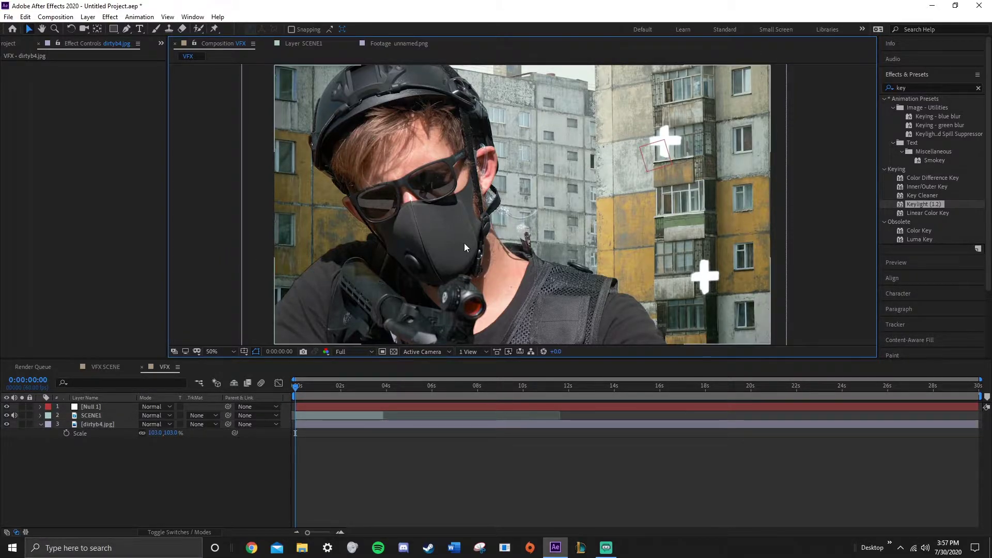
Create a 1920 x 1080 px black solid layer named BOX.
{"action": "left_click", "coordinate": [87, 17]}
{"action": "mouse_move", "coordinate": [96, 35]}
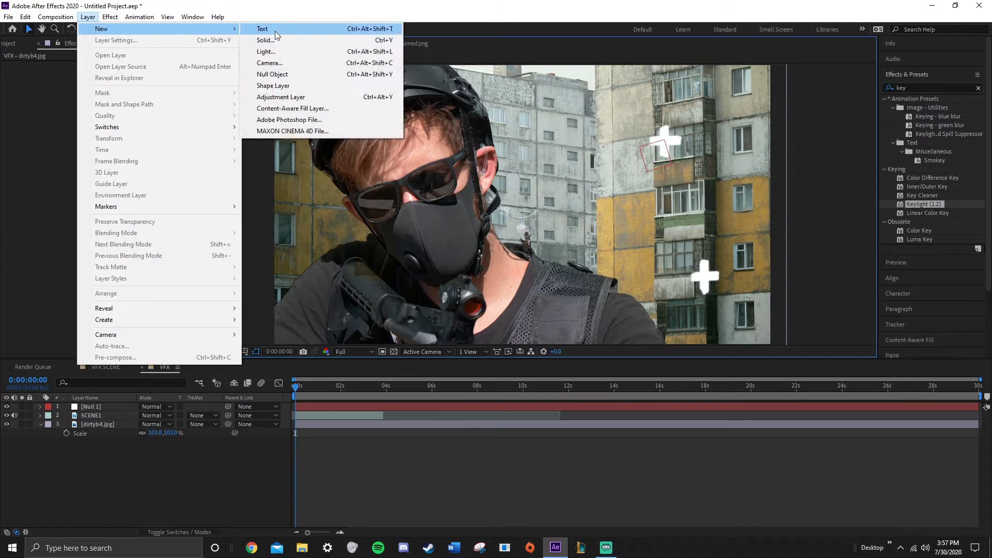
{"action": "left_click", "coordinate": [262, 40]}
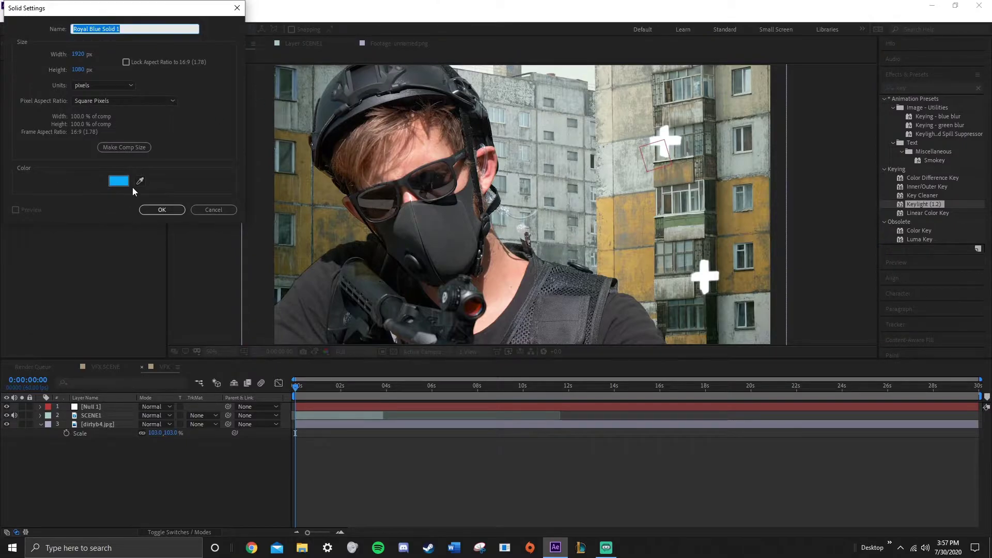
{"action": "left_click", "coordinate": [119, 181]}
{"action": "left_click", "coordinate": [240, 44]}
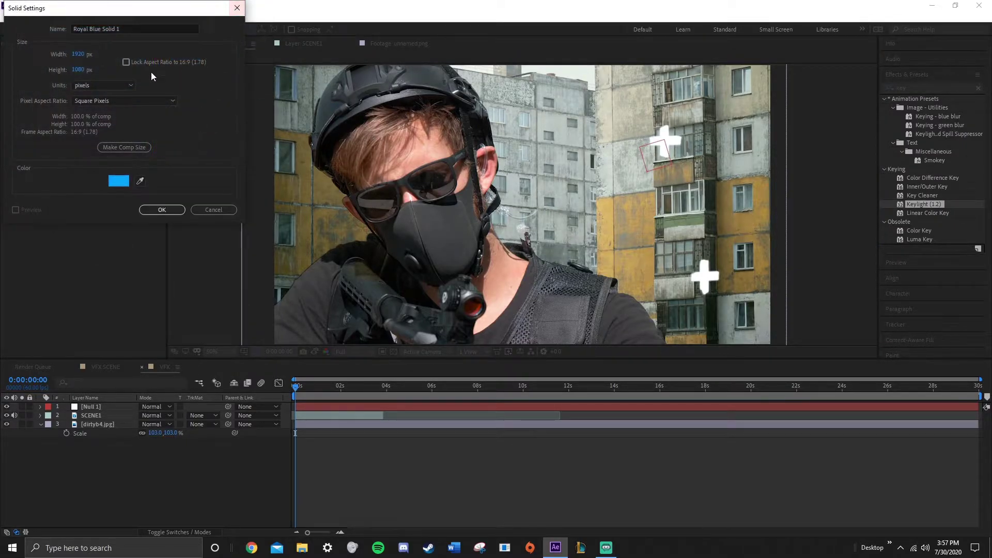
{"action": "left_click", "coordinate": [118, 181]}
{"action": "left_click", "coordinate": [14, 155]}
{"action": "left_click", "coordinate": [228, 29]}
{"action": "type", "text": "BO"}
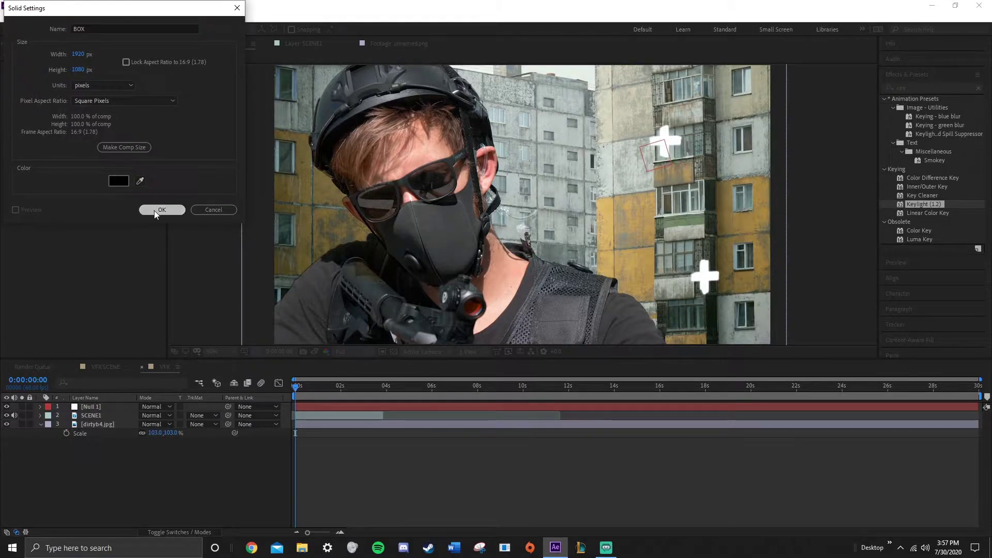
{"action": "type", "text": "X"}
{"action": "left_click", "coordinate": [157, 210]}
Show the grid and draw two rectangular masks on BOX as full-width letterbox bars along the frame's upper and lower edges.
{"action": "left_click", "coordinate": [243, 351]}
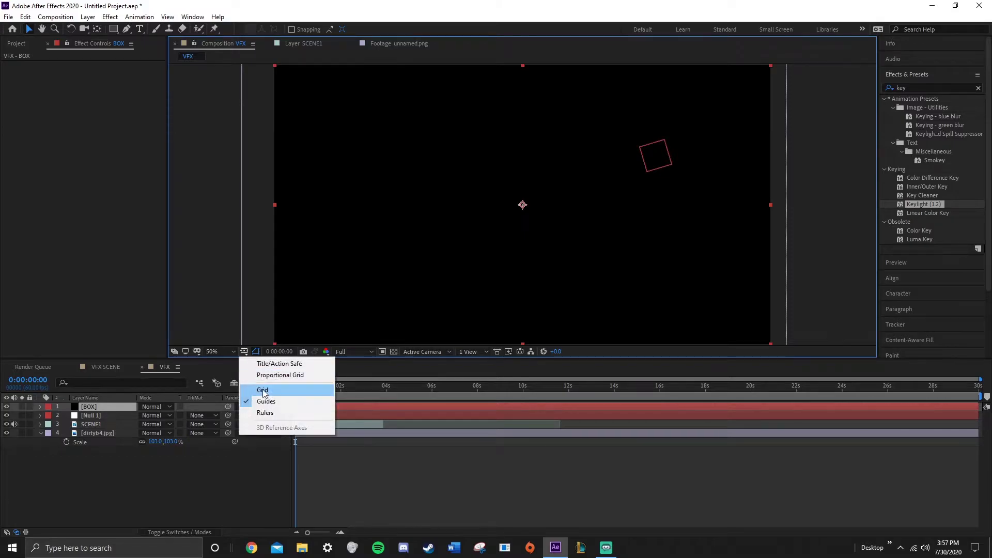
{"action": "left_click", "coordinate": [264, 390]}
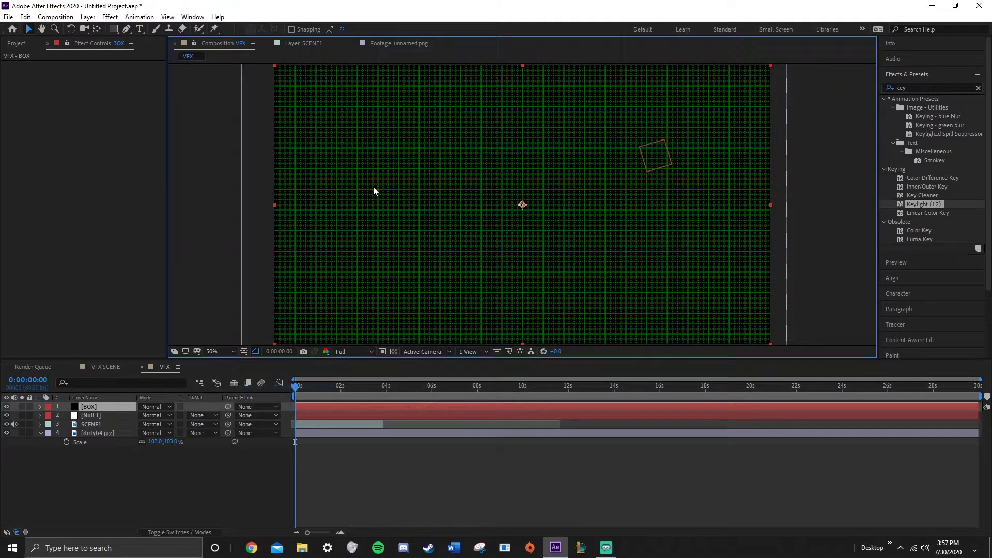
{"action": "left_click", "coordinate": [114, 30]}
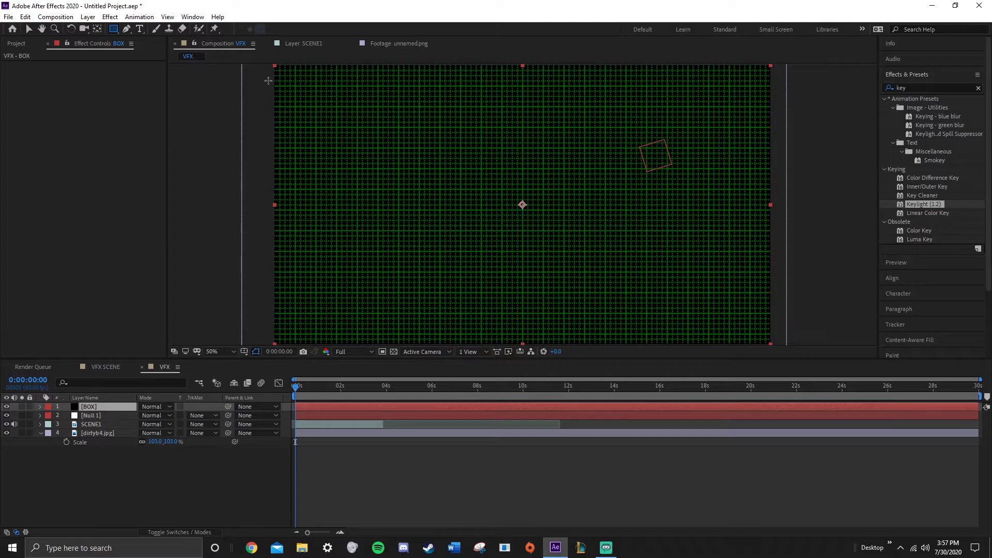
{"action": "left_click_drag", "start_coordinate": [268, 85], "coordinate": [783, 51]}
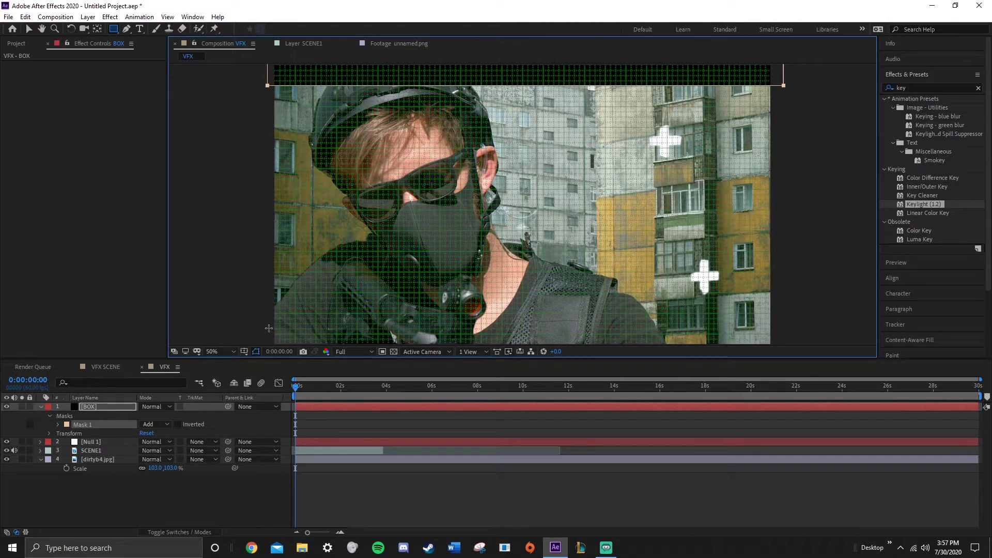
{"action": "left_click_drag", "start_coordinate": [268, 323], "coordinate": [768, 352]}
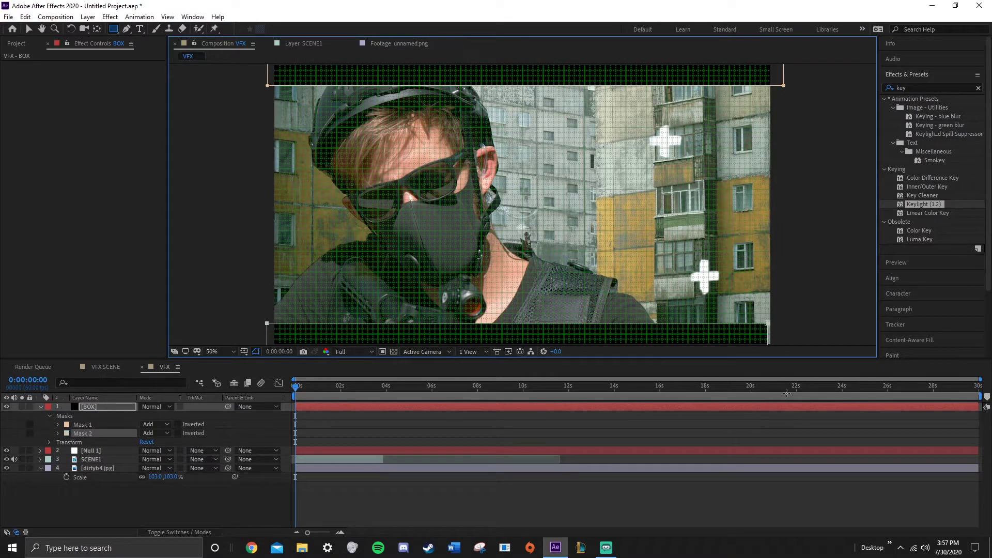
{"action": "left_click", "coordinate": [26, 30]}
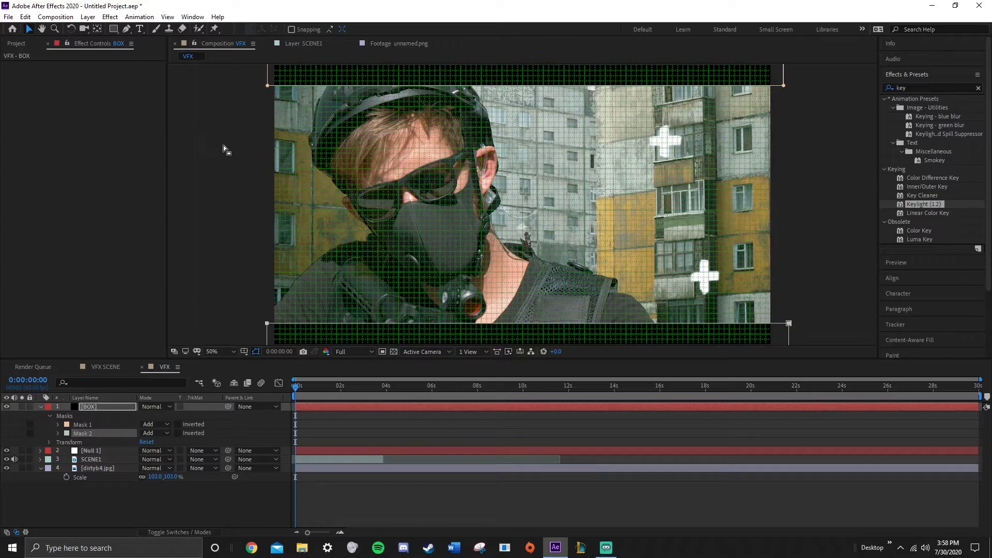
{"action": "left_click", "coordinate": [226, 143]}
Hide the grid overlay in the composition view.
{"action": "left_click", "coordinate": [257, 353]}
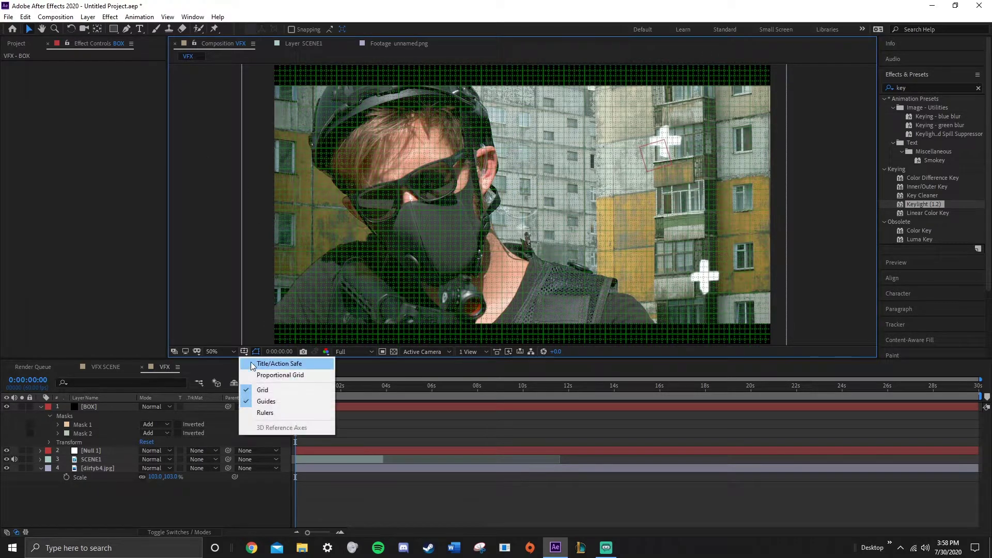
{"action": "left_click", "coordinate": [264, 391]}
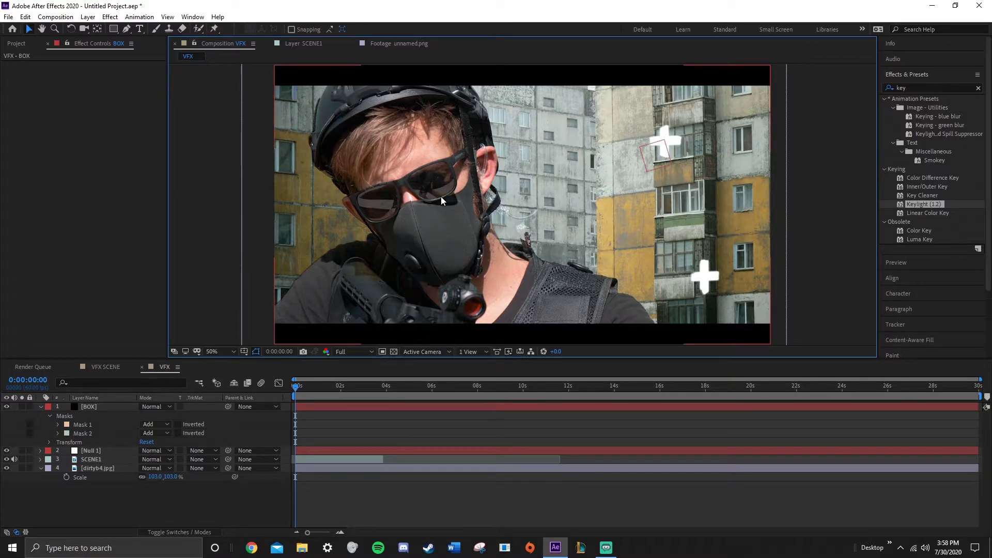
{"action": "scroll", "coordinate": [558, 176], "scroll_direction": "down", "scroll_amount": 2}
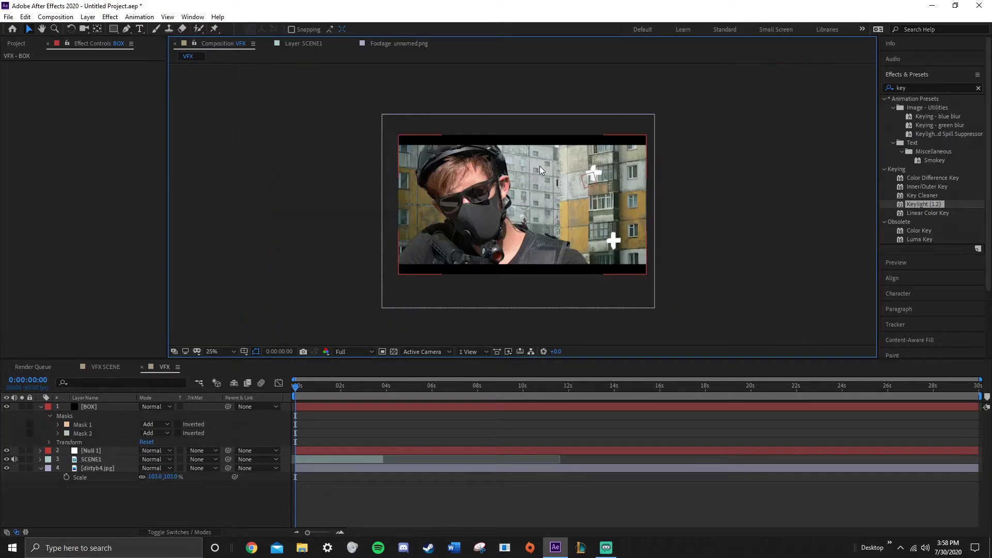
{"action": "scroll", "coordinate": [652, 150], "scroll_direction": "up", "scroll_amount": 2}
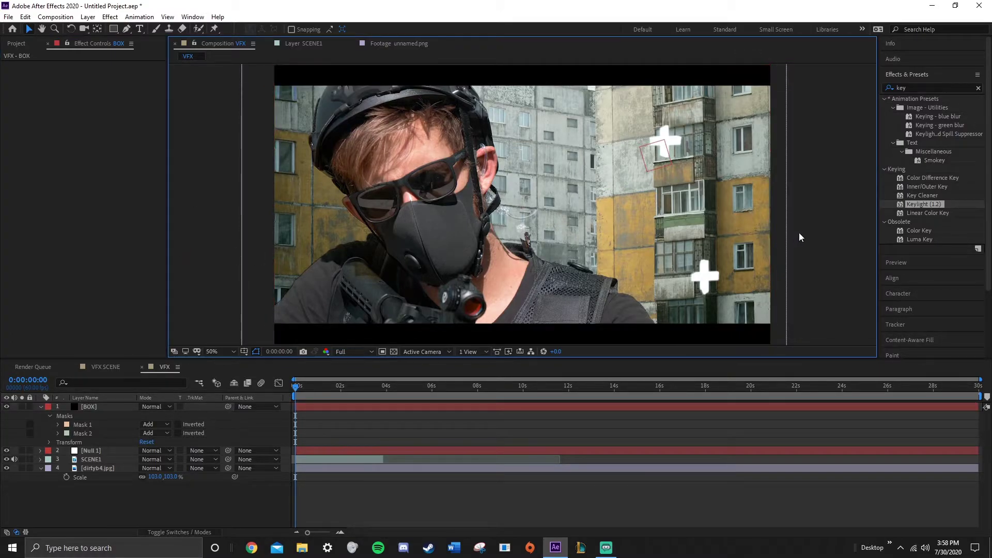
Shift the SCENE1 soldier clip slightly left and down in the letterboxed frame, checking a frame where the rifle is raised.
{"action": "left_click", "coordinate": [307, 385]}
{"action": "left_click_drag", "start_coordinate": [310, 385], "coordinate": [314, 385]}
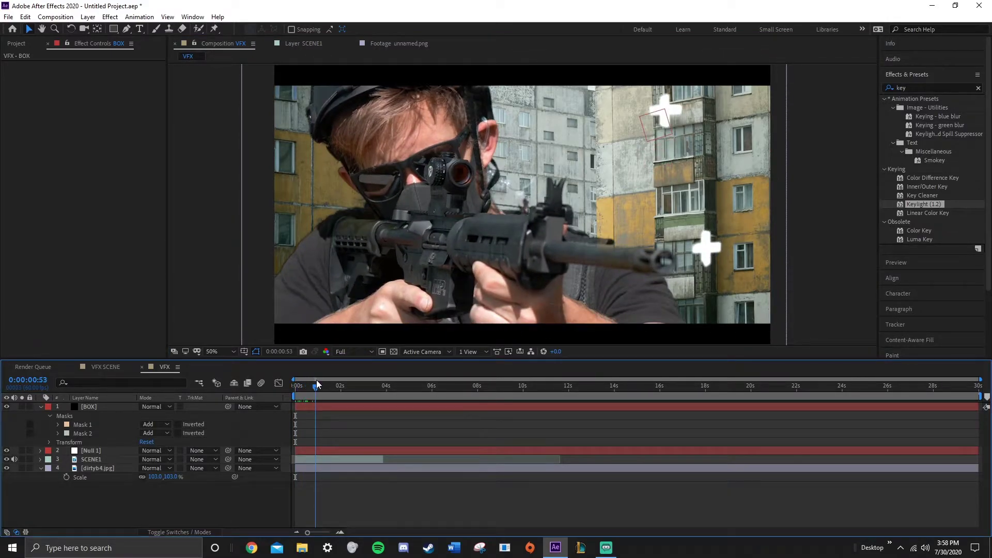
{"action": "left_click", "coordinate": [424, 253]}
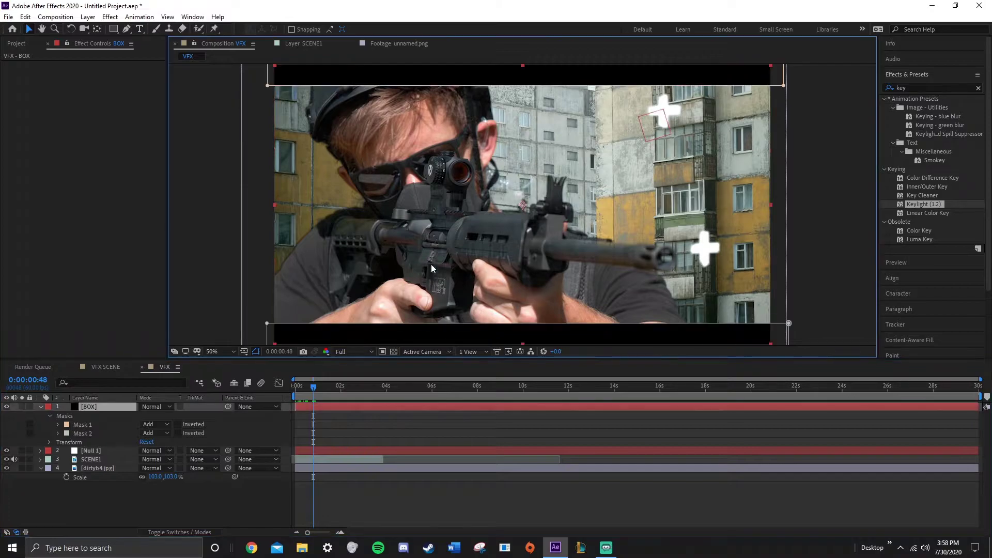
{"action": "left_click", "coordinate": [92, 467]}
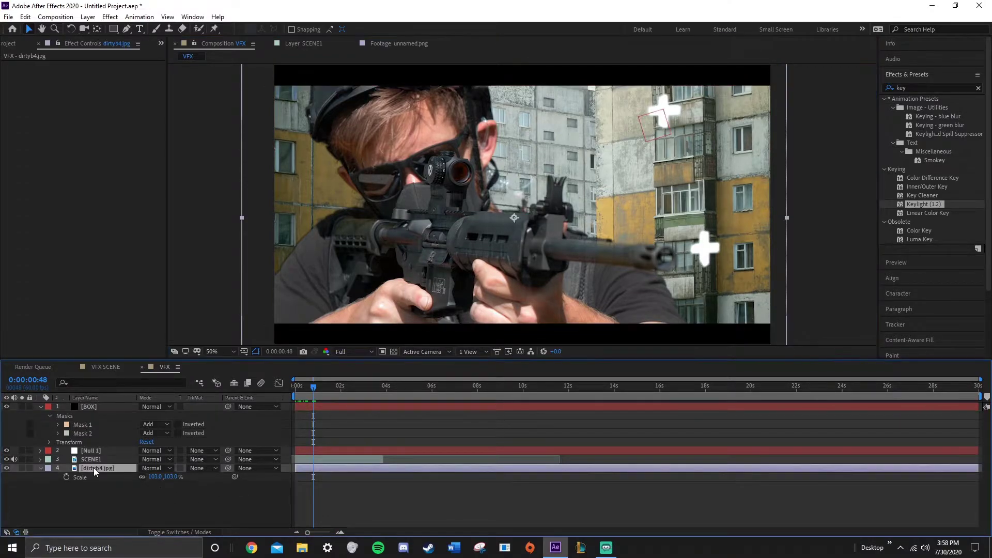
{"action": "left_click", "coordinate": [92, 459]}
{"action": "left_click_drag", "start_coordinate": [411, 243], "coordinate": [399, 261]}
{"action": "mouse_move", "coordinate": [314, 386]}
{"action": "left_mouse_down"}
{"action": "mouse_move", "coordinate": [327, 380]}
{"action": "mouse_move", "coordinate": [308, 377]}
{"action": "mouse_move", "coordinate": [309, 385]}
{"action": "left_mouse_up"}
{"action": "key", "text": "space"}
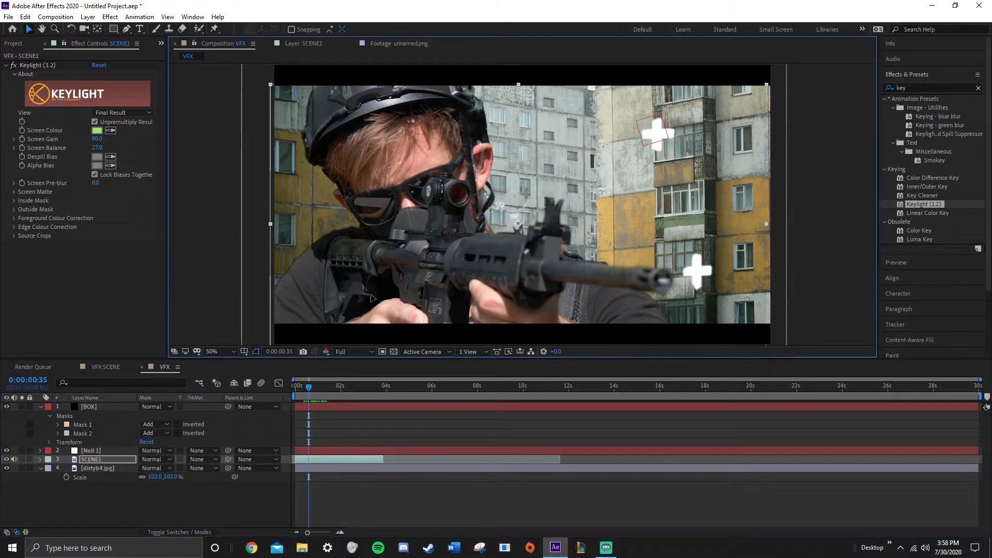
Return the playhead to 0:00:00:00 and nudge SCENE1 slightly upward.
{"action": "left_click", "coordinate": [296, 383]}
{"action": "left_click_drag", "start_coordinate": [296, 383], "coordinate": [294, 383]}
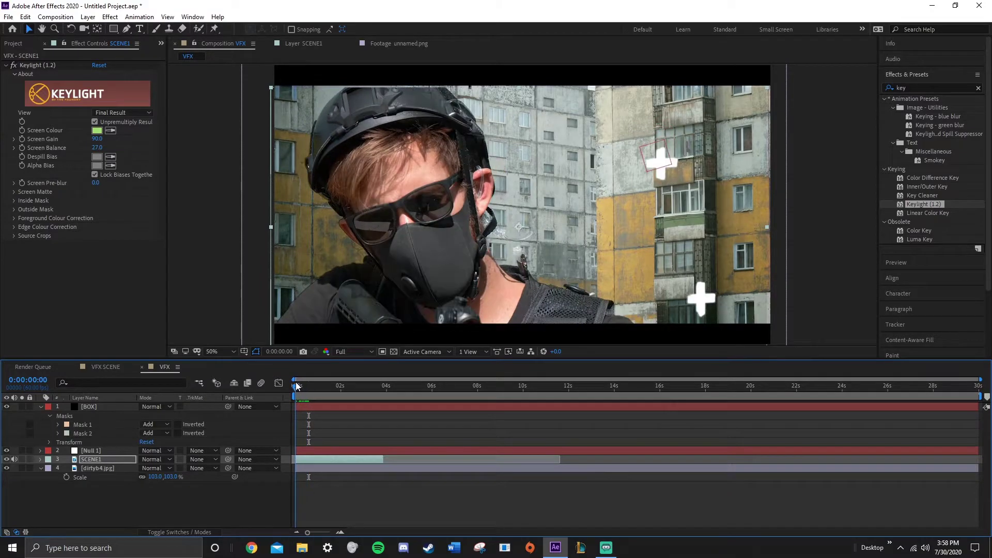
{"action": "left_click_drag", "start_coordinate": [461, 237], "coordinate": [461, 234]}
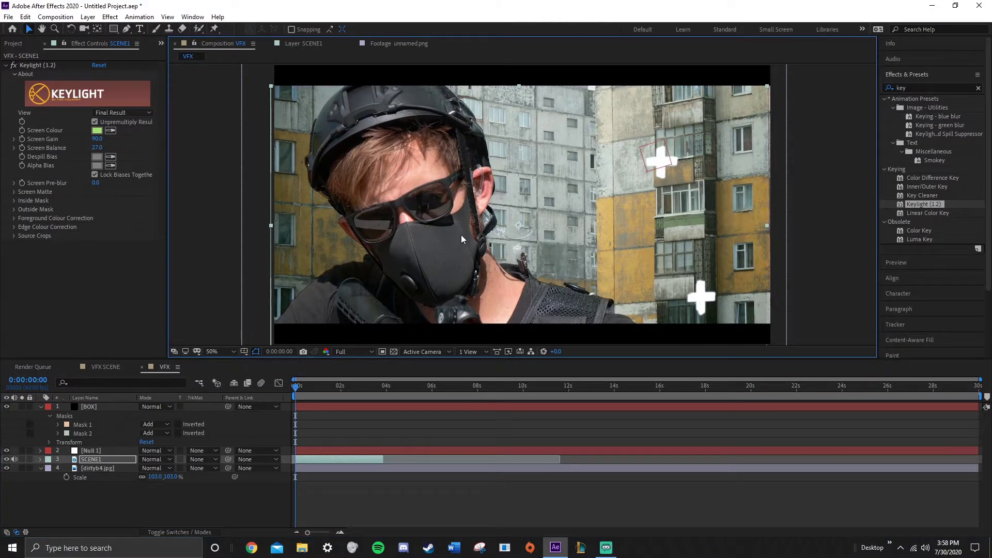
{"action": "left_click", "coordinate": [237, 231]}
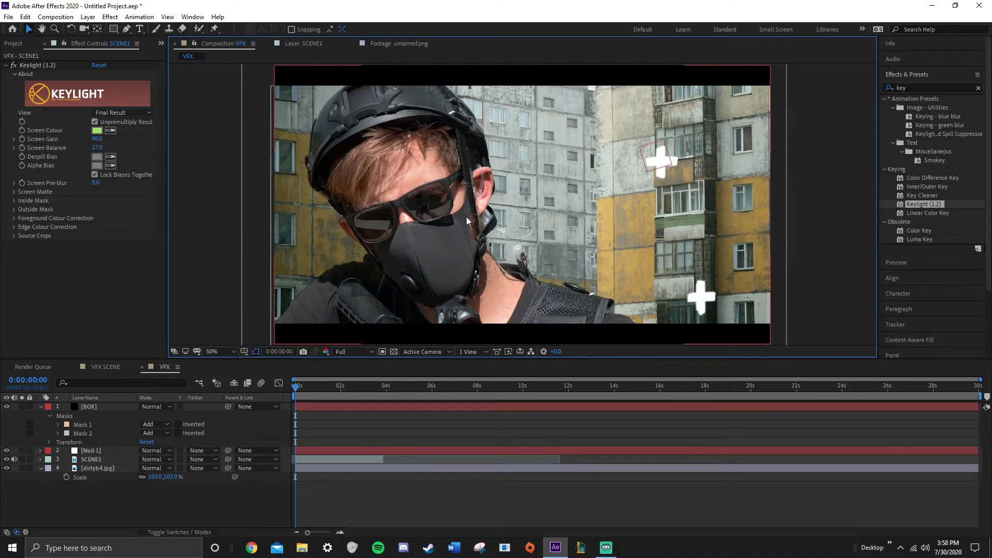
Add fence.png to the composition directly beneath SCENE1, scale it to 184%, and position it behind the soldier.
{"action": "left_click", "coordinate": [13, 44]}
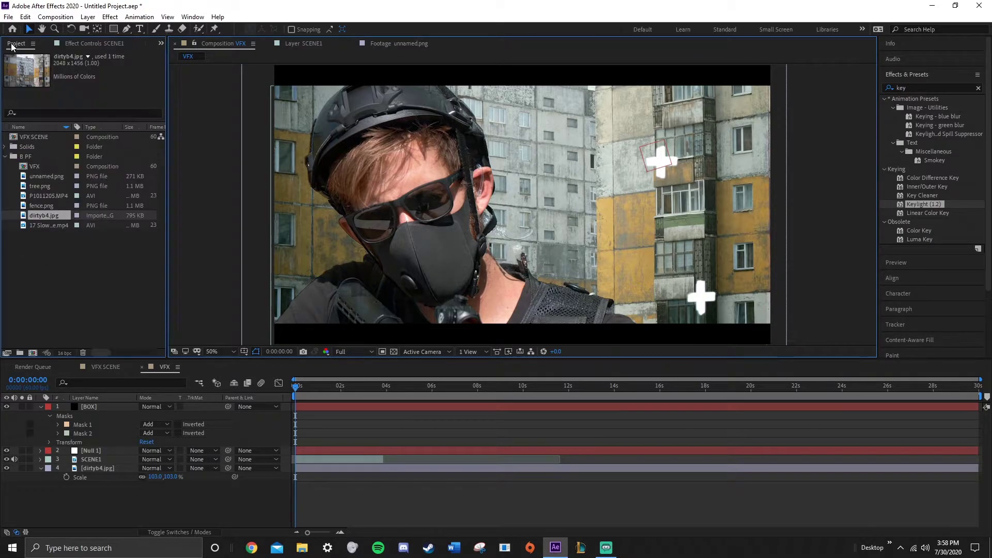
{"action": "left_click", "coordinate": [42, 206]}
{"action": "left_click_drag", "start_coordinate": [64, 252], "coordinate": [97, 467]}
{"action": "left_click_drag", "start_coordinate": [540, 251], "coordinate": [409, 315]}
{"action": "key", "text": "s"}
{"action": "left_click_drag", "start_coordinate": [153, 479], "coordinate": [194, 475]}
{"action": "left_click_drag", "start_coordinate": [386, 294], "coordinate": [379, 283]}
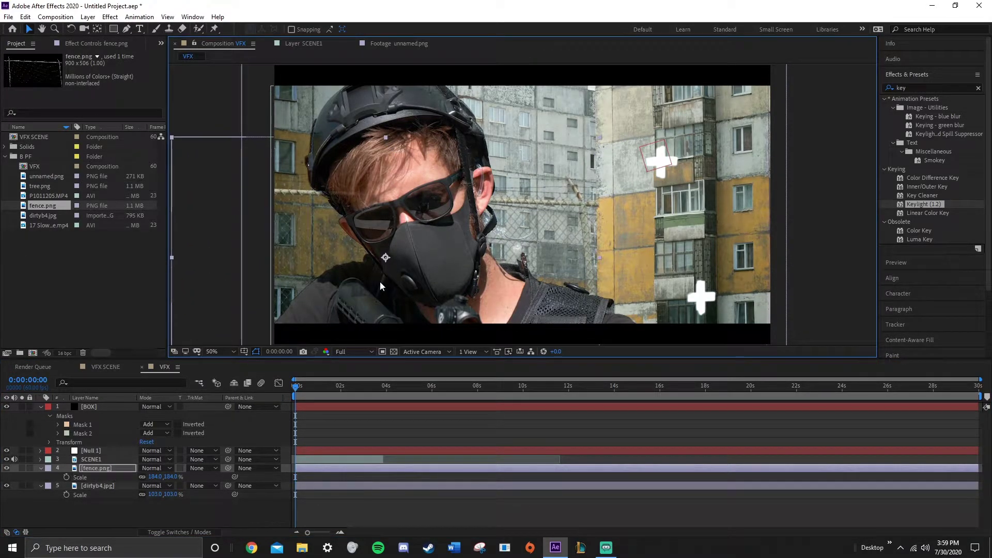
Duplicate the fence.png layer and place the copy over the right part of the frame to extend the fence.
{"action": "key", "text": "ctrl+d"}
{"action": "left_click_drag", "start_coordinate": [468, 274], "coordinate": [717, 278]}
{"action": "left_click_drag", "start_coordinate": [461, 253], "coordinate": [426, 264]}
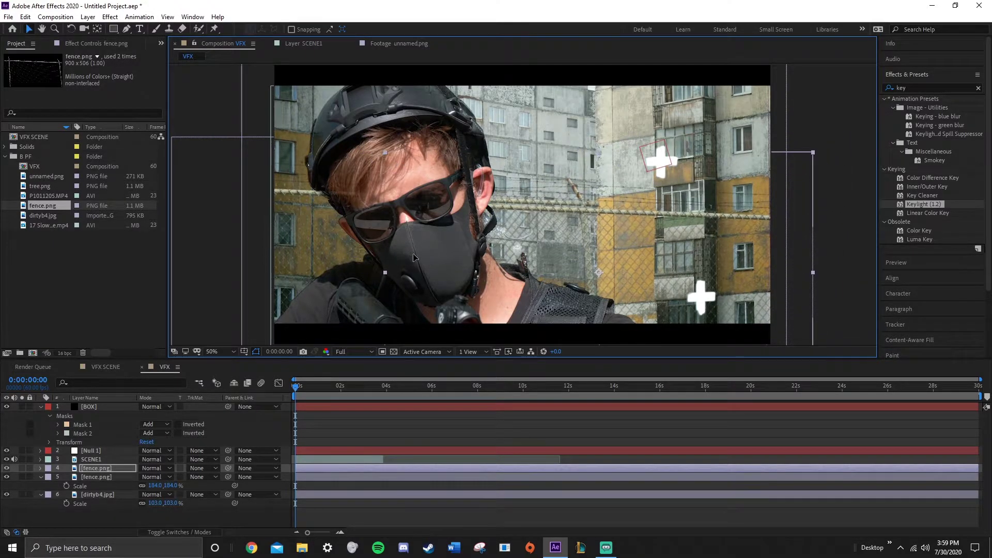
Delete the original fence.png layer, duplicate the remaining one, and align the copy on the left so the fence spans the frame.
{"action": "left_click", "coordinate": [113, 476]}
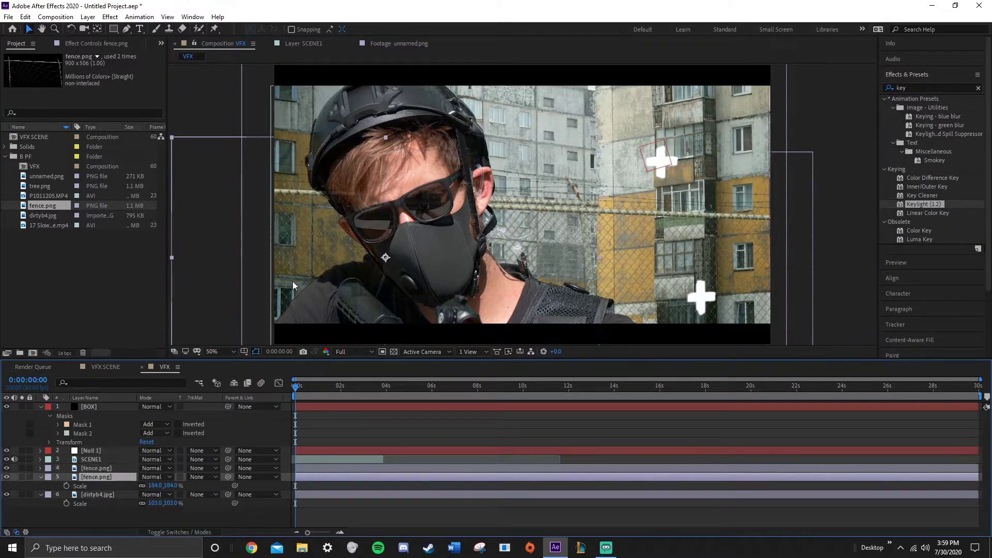
{"action": "mouse_move", "coordinate": [176, 266]}
{"action": "left_mouse_down"}
{"action": "mouse_move", "coordinate": [167, 266]}
{"action": "mouse_move", "coordinate": [174, 262]}
{"action": "left_mouse_up"}
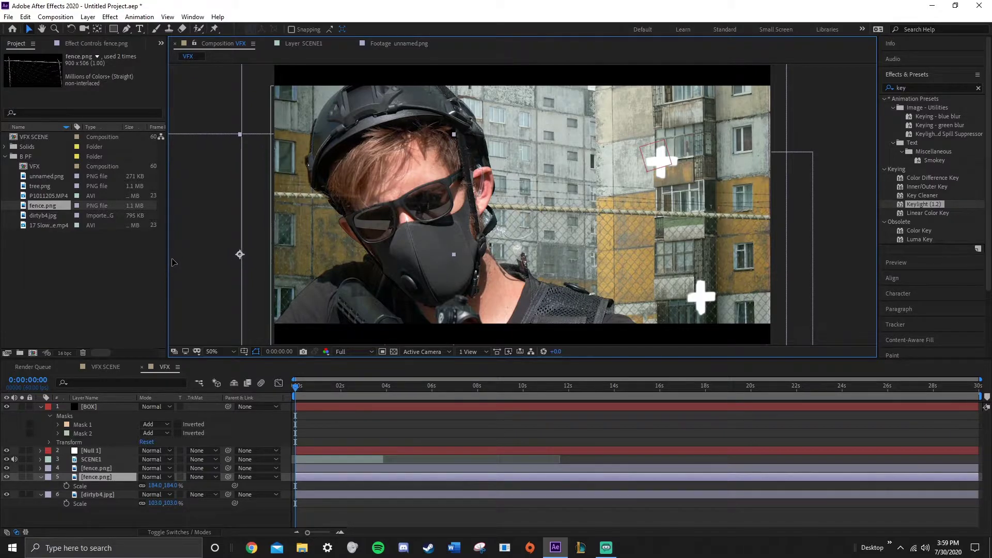
{"action": "key", "text": "Delete"}
{"action": "left_click", "coordinate": [95, 466]}
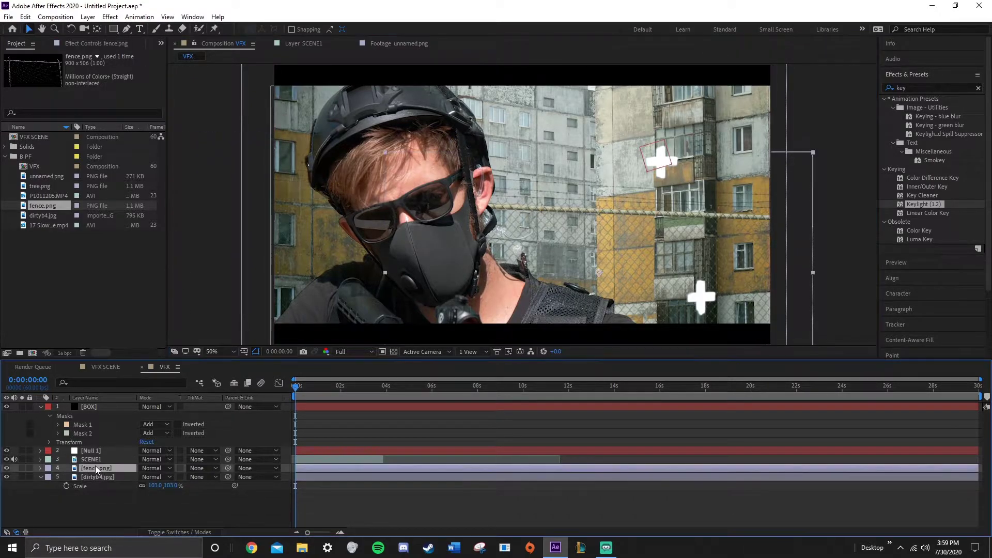
{"action": "key", "text": "ctrl+z"}
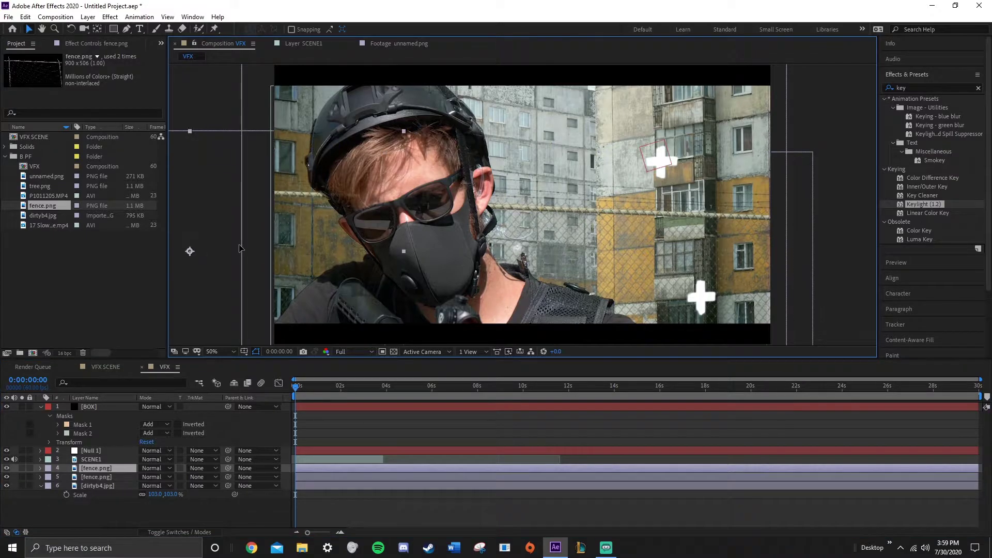
{"action": "left_click_drag", "start_coordinate": [286, 251], "coordinate": [293, 253]}
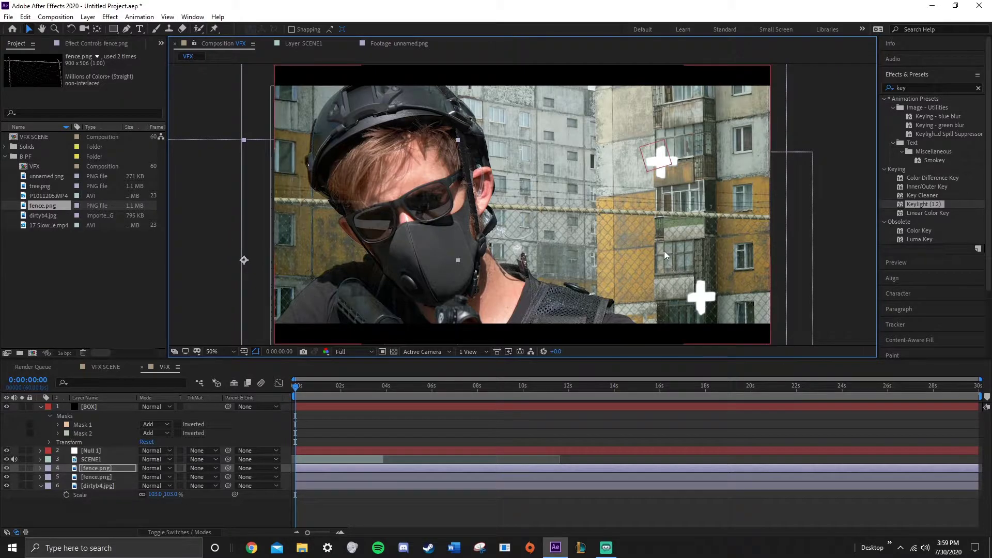
{"action": "left_click", "coordinate": [862, 309]}
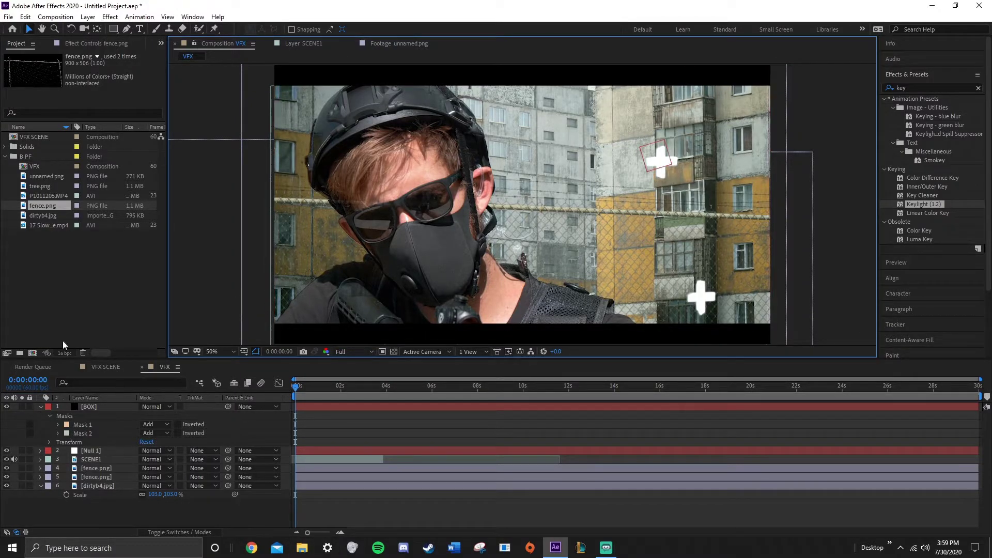
Add tree.png to the right of the soldier, stack it between the fences and dirtyb4.jpg, and show its Scale.
{"action": "left_click", "coordinate": [40, 186]}
{"action": "left_click_drag", "start_coordinate": [41, 187], "coordinate": [100, 467]}
{"action": "left_click_drag", "start_coordinate": [520, 272], "coordinate": [614, 300]}
{"action": "left_click_drag", "start_coordinate": [100, 471], "coordinate": [95, 486]}
{"action": "key", "text": "s"}
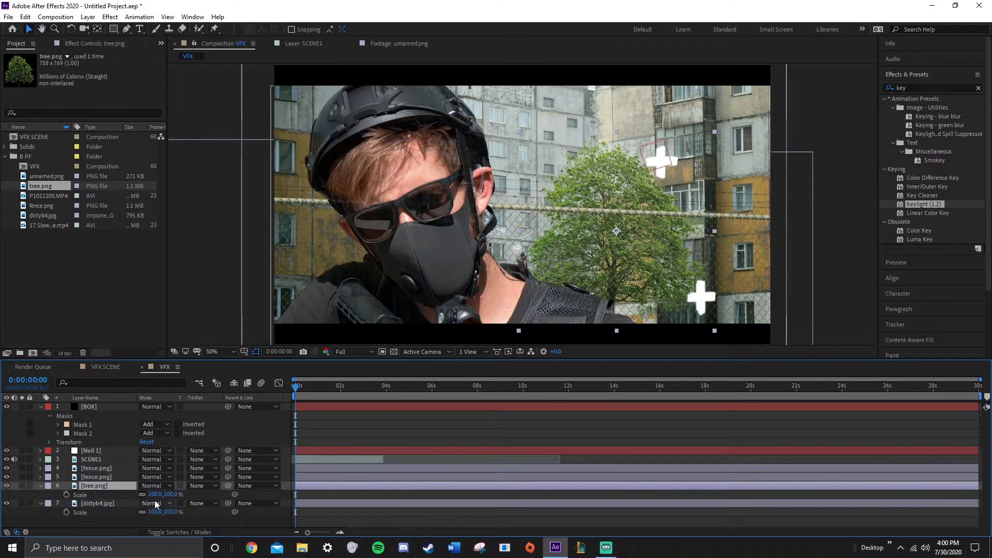
Try enlarging tree.png to 314% and repositioning it over the buildings.
{"action": "left_click_drag", "start_coordinate": [156, 495], "coordinate": [205, 495]}
{"action": "left_click_drag", "start_coordinate": [691, 271], "coordinate": [719, 254]}
{"action": "left_click_drag", "start_coordinate": [156, 495], "coordinate": [145, 494]}
{"action": "left_click_drag", "start_coordinate": [636, 234], "coordinate": [592, 233]}
{"action": "left_click_drag", "start_coordinate": [156, 495], "coordinate": [228, 494]}
{"action": "left_click_drag", "start_coordinate": [646, 240], "coordinate": [697, 192]}
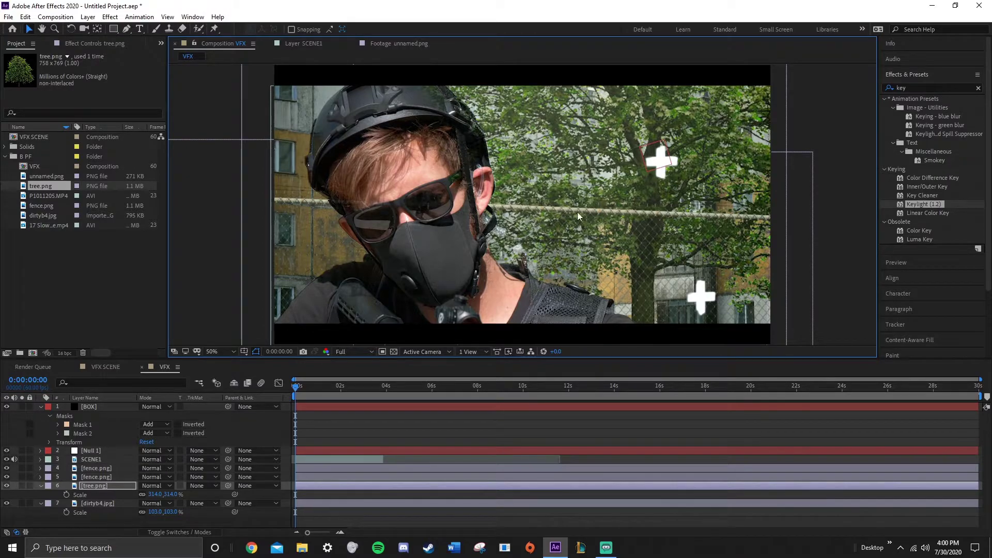
Set the tree.png scale to 171% and position the tree behind the fence on the right side of the frame.
{"action": "left_click_drag", "start_coordinate": [153, 494], "coordinate": [120, 495]}
{"action": "left_click_drag", "start_coordinate": [666, 220], "coordinate": [667, 260]}
{"action": "left_click_drag", "start_coordinate": [154, 494], "coordinate": [114, 499]}
{"action": "left_click_drag", "start_coordinate": [713, 205], "coordinate": [704, 275]}
{"action": "left_click_drag", "start_coordinate": [688, 232], "coordinate": [668, 233]}
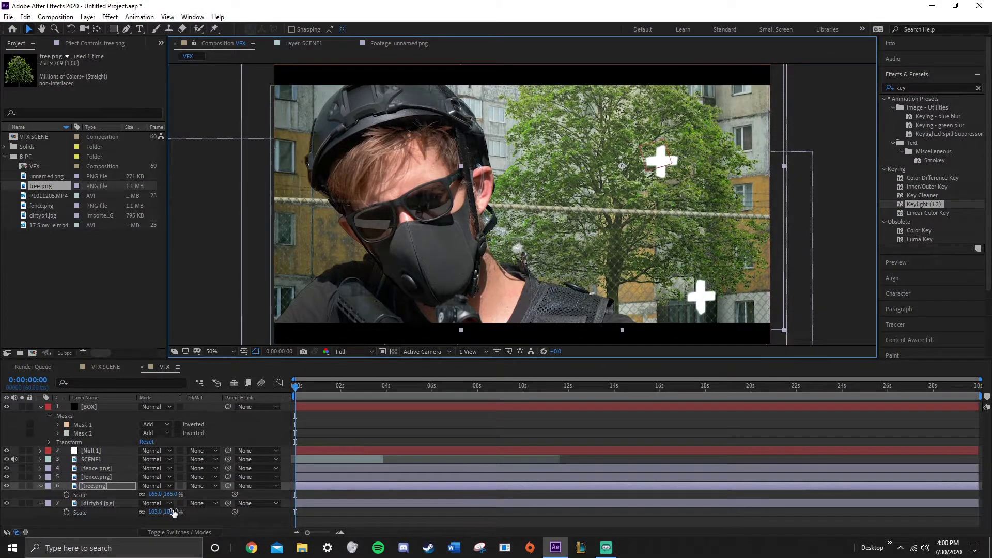
{"action": "left_click_drag", "start_coordinate": [172, 495], "coordinate": [179, 495]}
{"action": "left_click_drag", "start_coordinate": [669, 232], "coordinate": [666, 253]}
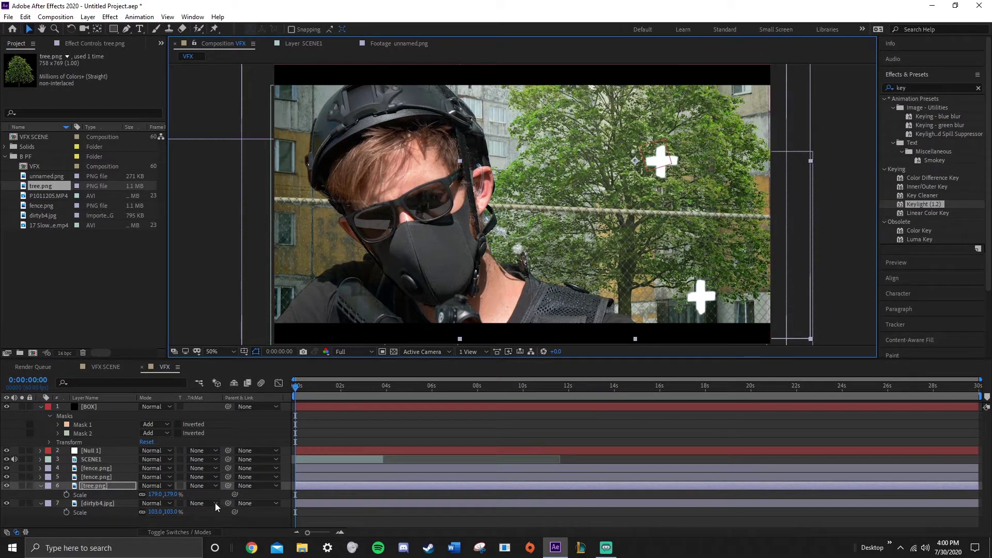
{"action": "left_click_drag", "start_coordinate": [170, 496], "coordinate": [166, 495]}
{"action": "mouse_move", "coordinate": [606, 257]}
{"action": "left_mouse_down"}
{"action": "mouse_move", "coordinate": [603, 271]}
{"action": "mouse_move", "coordinate": [612, 259]}
{"action": "left_mouse_up"}
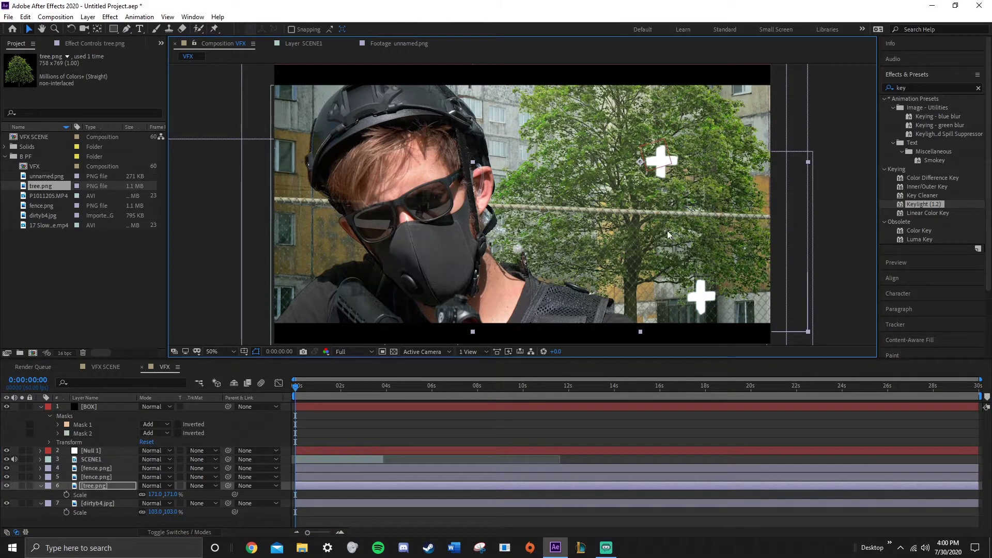
Add the unnamed.png bush between the fence and tree layers, place it at the tree's base, and scale it to 146%.
{"action": "left_click_drag", "start_coordinate": [45, 178], "coordinate": [117, 480]}
{"action": "left_click_drag", "start_coordinate": [550, 238], "coordinate": [680, 336]}
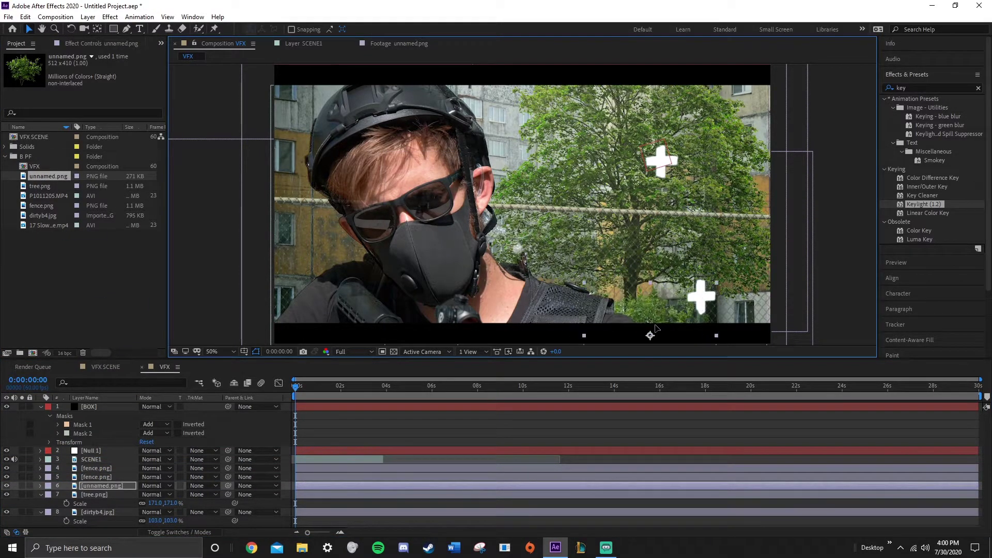
{"action": "key", "text": "a"}
{"action": "left_click", "coordinate": [98, 486]}
{"action": "key", "text": "s"}
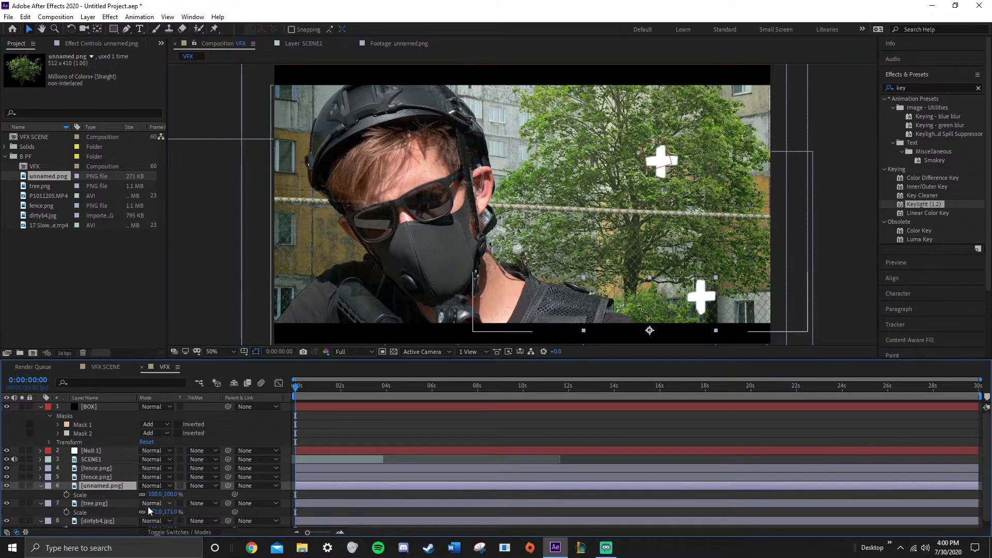
{"action": "left_click_drag", "start_coordinate": [153, 495], "coordinate": [177, 495]}
Duplicate the unnamed.png bush, place the copy at the frame's lower-right corner, and rotate it 19°.
{"action": "left_click_drag", "start_coordinate": [637, 308], "coordinate": [765, 316]}
{"action": "key", "text": "ctrl+d"}
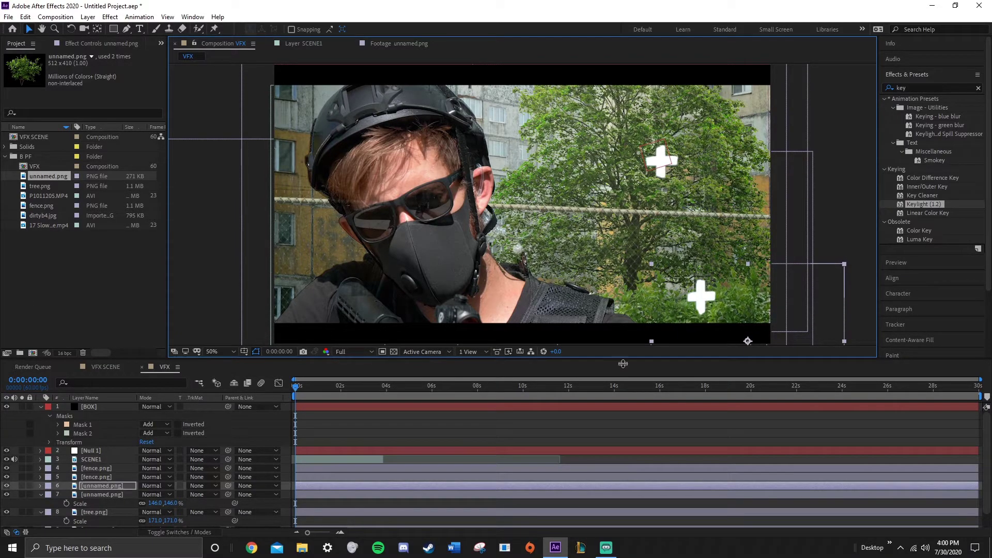
{"action": "key", "text": "r"}
{"action": "left_click_drag", "start_coordinate": [153, 495], "coordinate": [165, 495]}
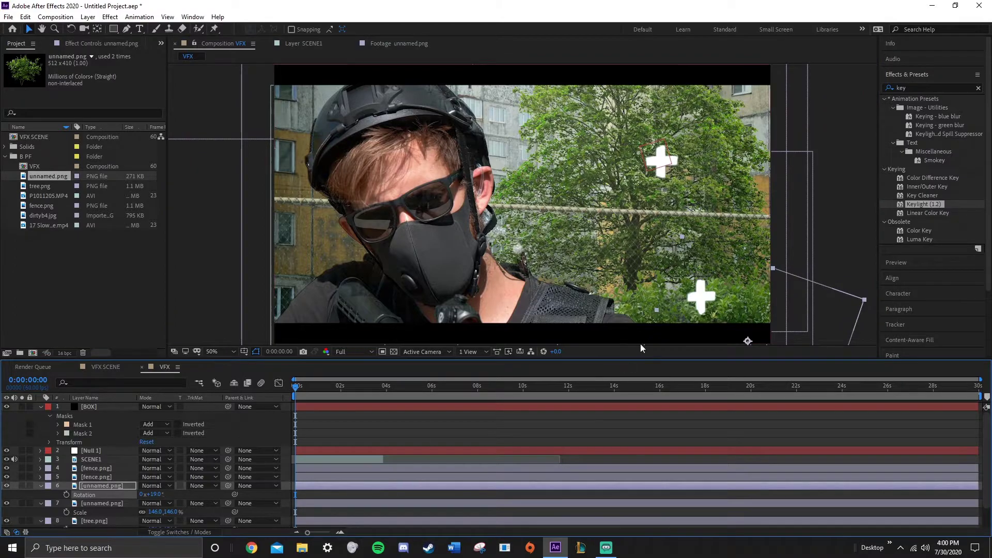
{"action": "left_click", "coordinate": [775, 274]}
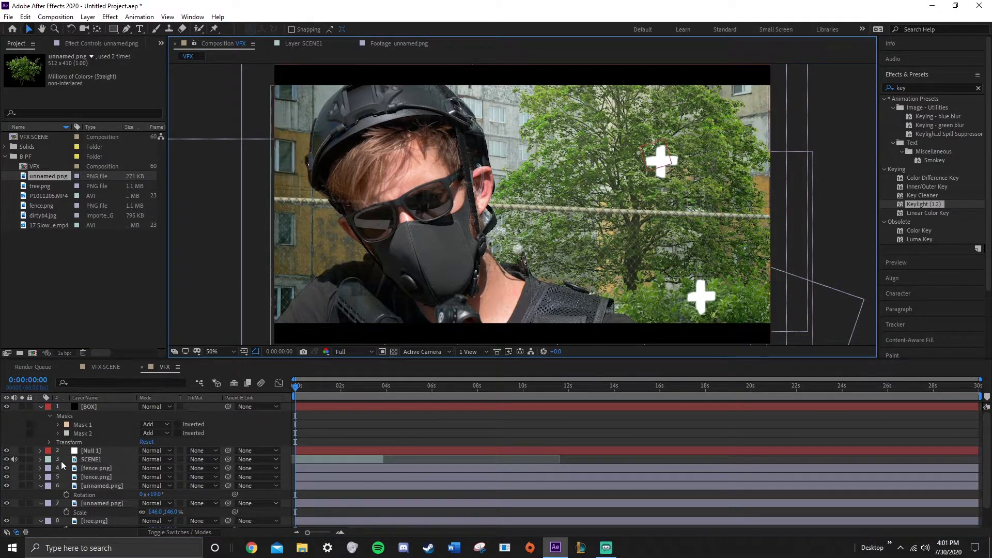
Duplicate the rotated bush layer, scale the copy to 183%, and place it along the lower edge behind the soldier's shoulder.
{"action": "left_click", "coordinate": [97, 486]}
{"action": "key", "text": "ctrl+f"}
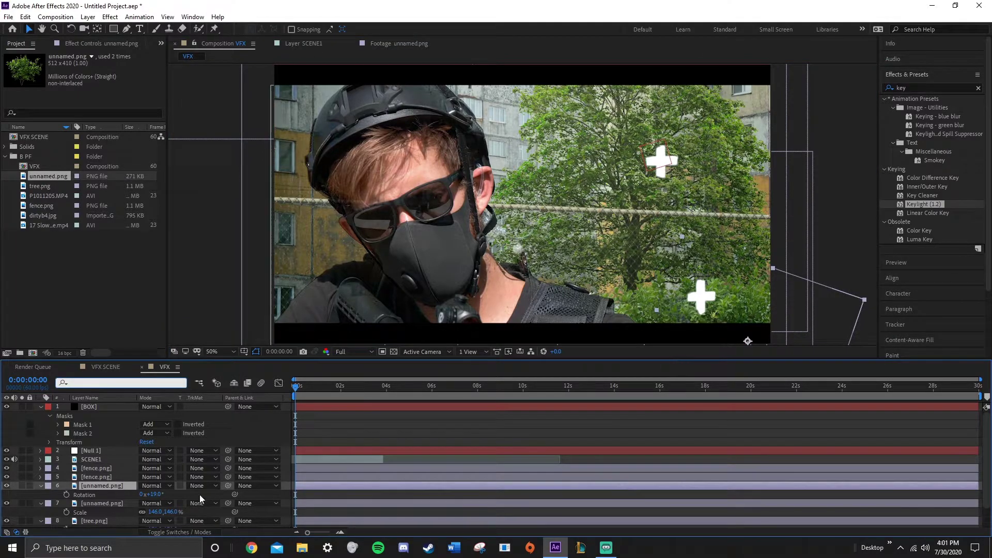
{"action": "left_click", "coordinate": [100, 495]}
{"action": "left_click", "coordinate": [103, 487]}
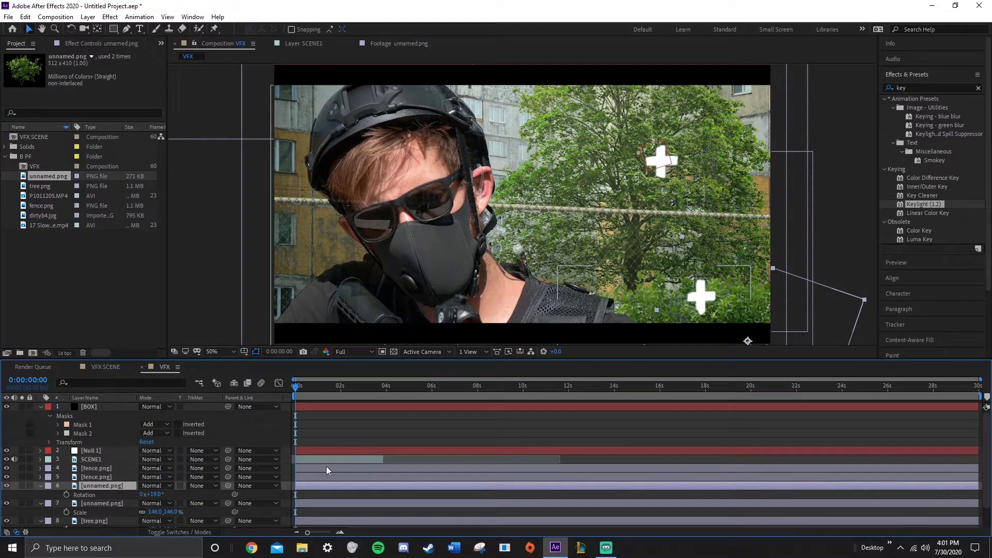
{"action": "key", "text": "ctrl+d"}
{"action": "left_click_drag", "start_coordinate": [717, 325], "coordinate": [258, 310]}
{"action": "key", "text": "s"}
{"action": "left_click_drag", "start_coordinate": [155, 494], "coordinate": [174, 495]}
{"action": "left_click_drag", "start_coordinate": [306, 288], "coordinate": [578, 333]}
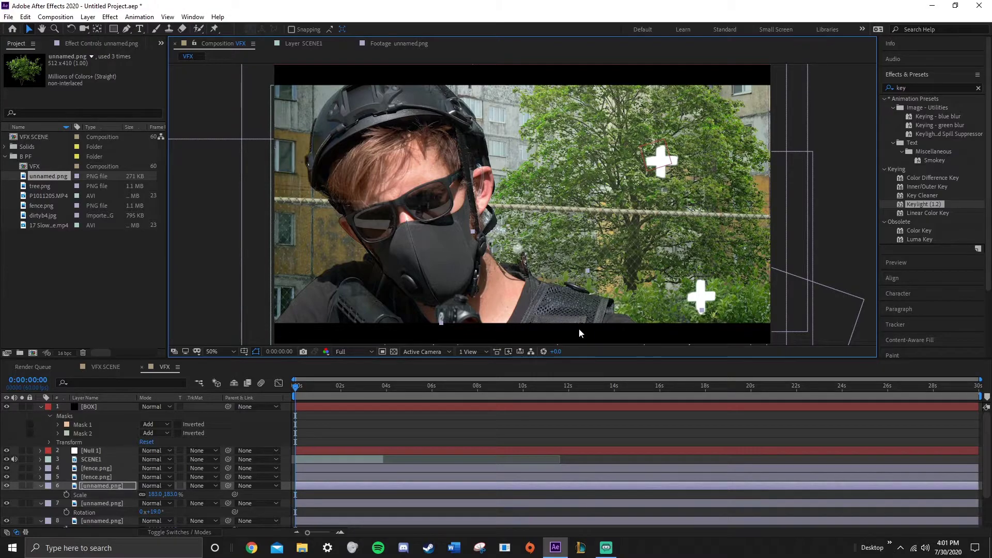
{"action": "left_click", "coordinate": [849, 254]}
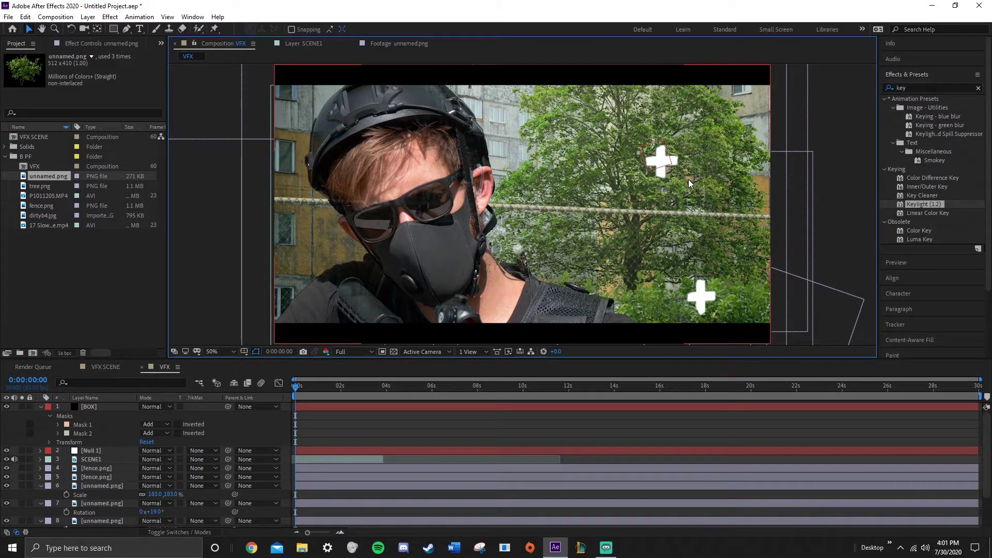
Collapse the expanded properties of all layers in the VFX composition's timeline.
{"action": "left_click", "coordinate": [40, 407]}
{"action": "left_click", "coordinate": [41, 451]}
{"action": "left_click", "coordinate": [41, 460]}
{"action": "left_click", "coordinate": [41, 468]}
{"action": "left_click", "coordinate": [41, 477]}
{"action": "left_click", "coordinate": [41, 486]}
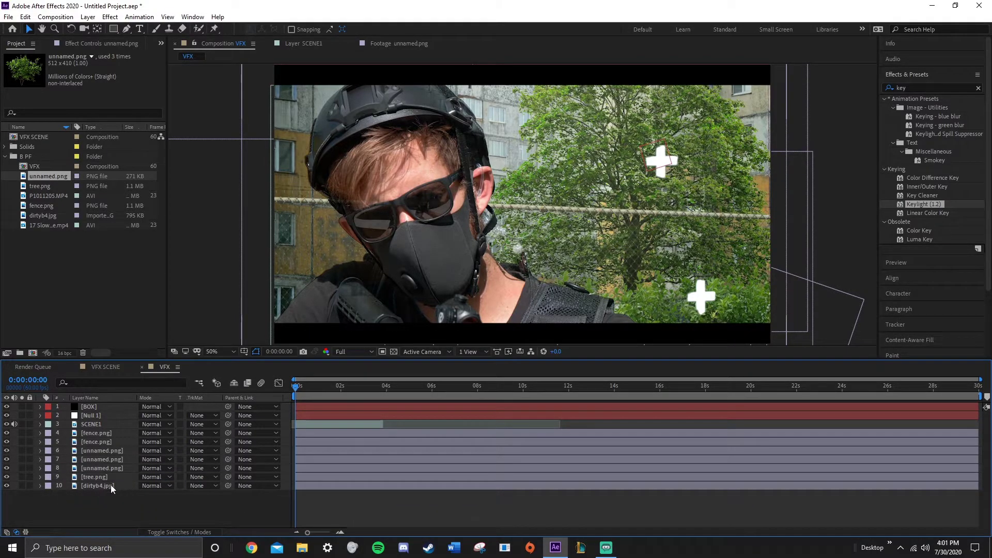
Rename the dirtyb4.jpg layer to Building and the tree.png layer to TREE.
{"action": "left_click", "coordinate": [109, 485]}
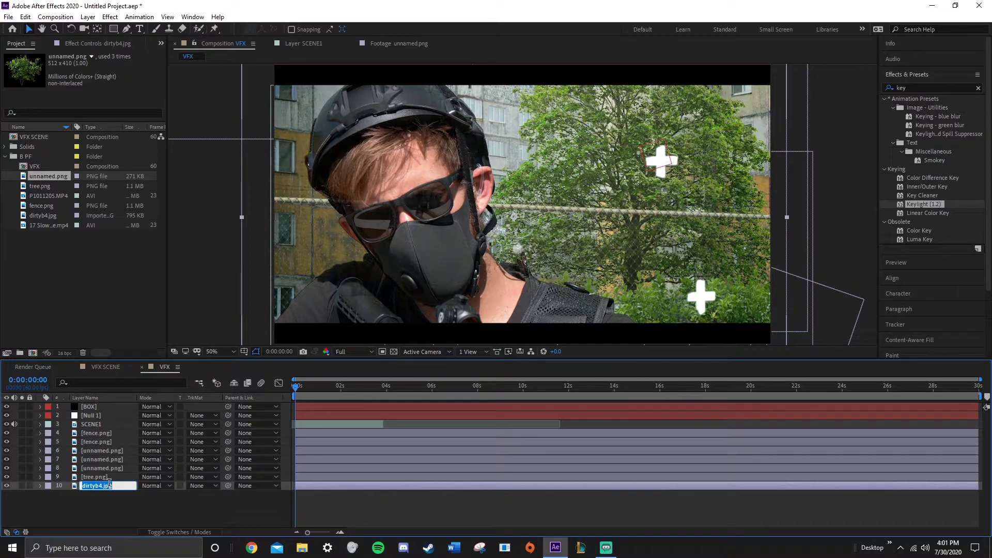
{"action": "type", "text": "D"}
{"action": "type", "text": "uilding"}
{"action": "left_click", "coordinate": [101, 478]}
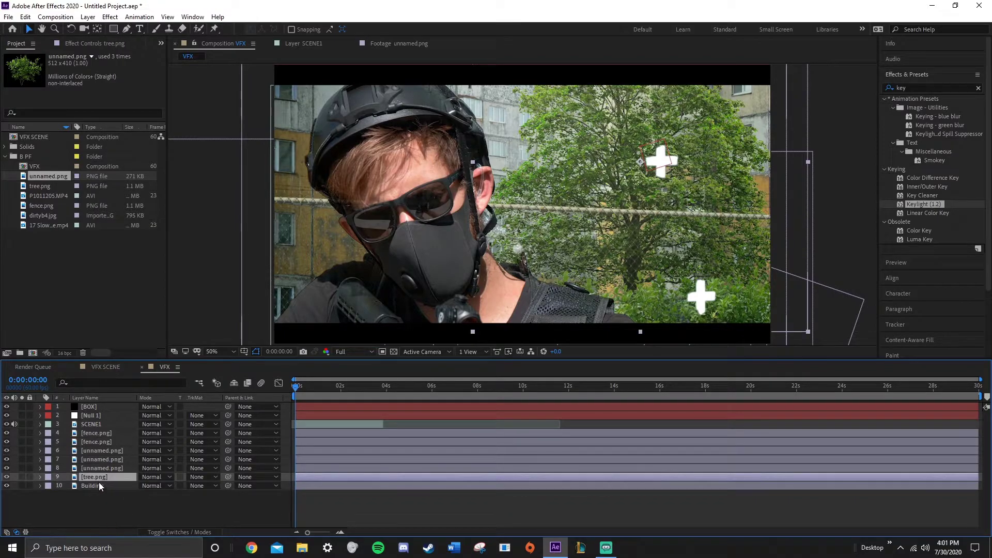
{"action": "key", "text": "Return"}
{"action": "type", "text": "TREE"}
{"action": "key", "text": "Return"}
Rename all three unnamed.png bush layers to plants.
{"action": "left_click", "coordinate": [92, 467]}
{"action": "key", "text": "Return"}
{"action": "type", "text": "plants"}
{"action": "key", "text": "Return"}
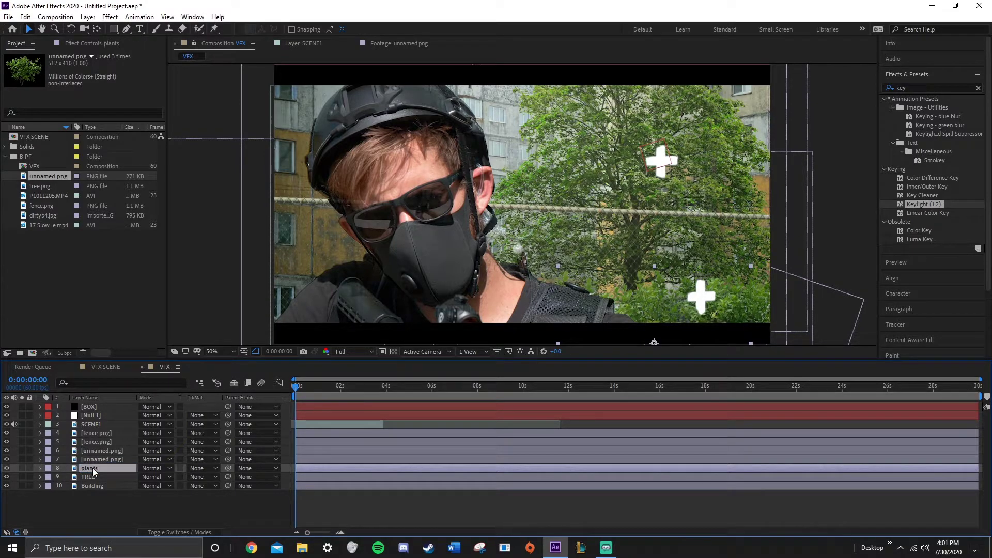
{"action": "left_click", "coordinate": [92, 455]}
{"action": "key", "text": "Return"}
{"action": "type", "text": "plants"}
{"action": "key", "text": "Return"}
{"action": "left_click", "coordinate": [102, 459]}
{"action": "key", "text": "Return"}
{"action": "type", "text": "plants"}
{"action": "key", "text": "Return"}
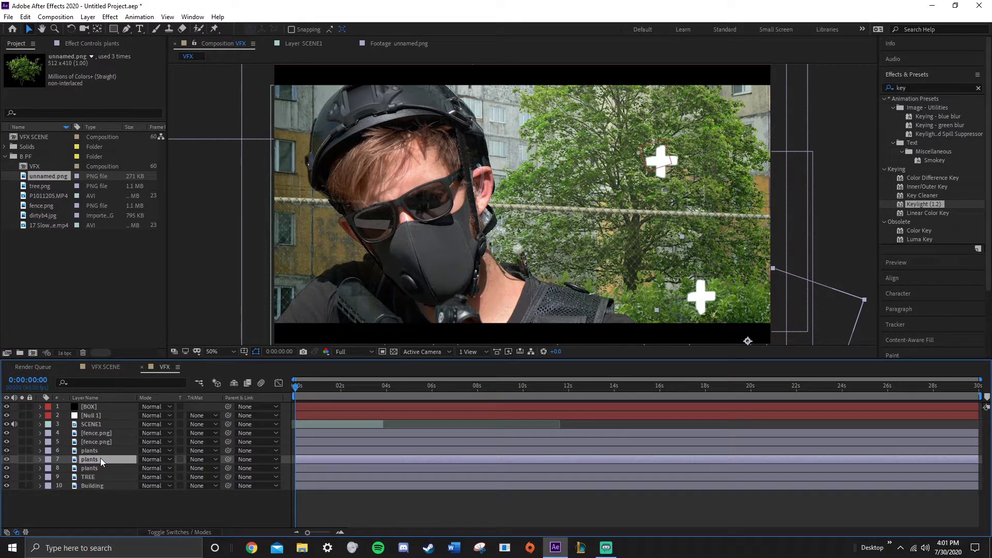
{"action": "left_click", "coordinate": [104, 433]}
{"action": "left_click", "coordinate": [101, 442]}
{"action": "left_click", "coordinate": [99, 451]}
{"action": "left_click", "coordinate": [99, 459]}
{"action": "left_click", "coordinate": [97, 468]}
{"action": "left_click", "coordinate": [97, 476]}
{"action": "left_click", "coordinate": [95, 484]}
{"action": "left_click", "coordinate": [120, 507]}
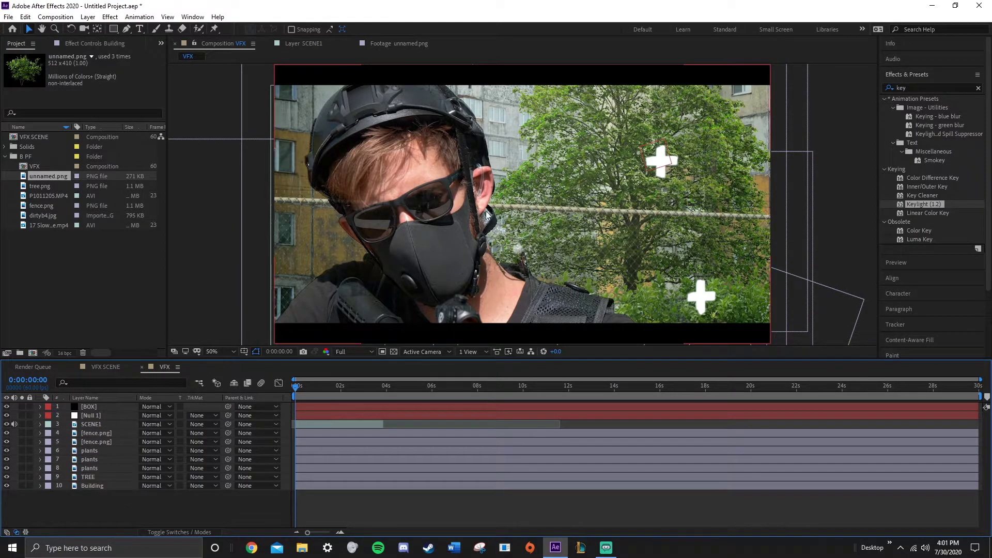
Create a new adjustment layer directly above the two fence layers and below SCENE1.
{"action": "left_click", "coordinate": [299, 169]}
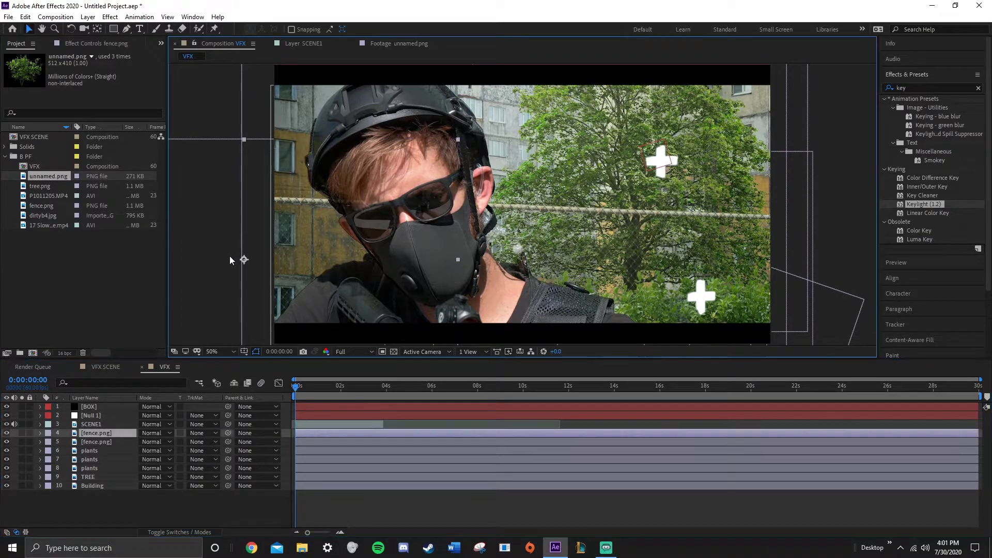
{"action": "left_click", "coordinate": [87, 17]}
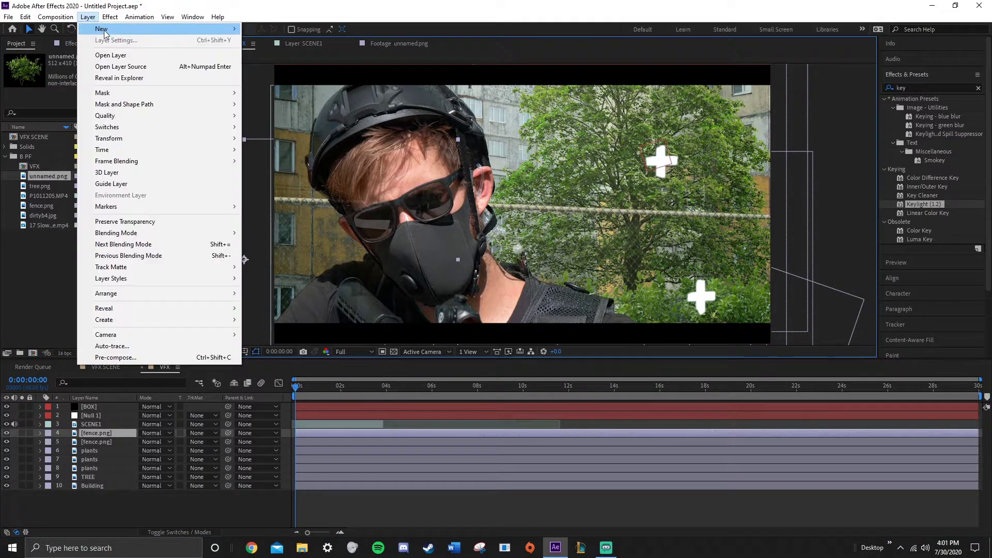
{"action": "mouse_move", "coordinate": [106, 30]}
{"action": "left_click", "coordinate": [280, 97]}
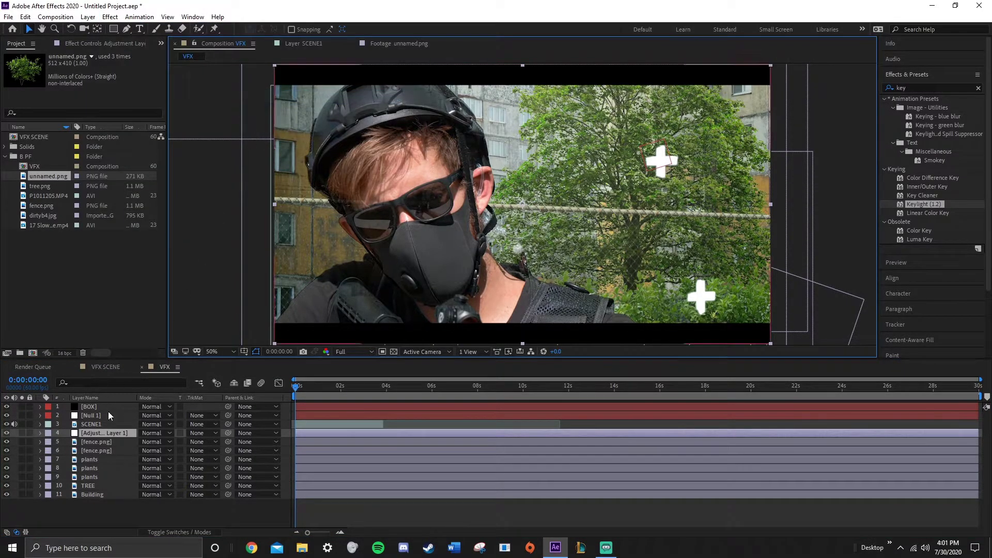
{"action": "mouse_move", "coordinate": [110, 432]}
{"action": "left_mouse_down"}
{"action": "mouse_move", "coordinate": [111, 446]}
{"action": "mouse_move", "coordinate": [108, 434]}
{"action": "left_mouse_up"}
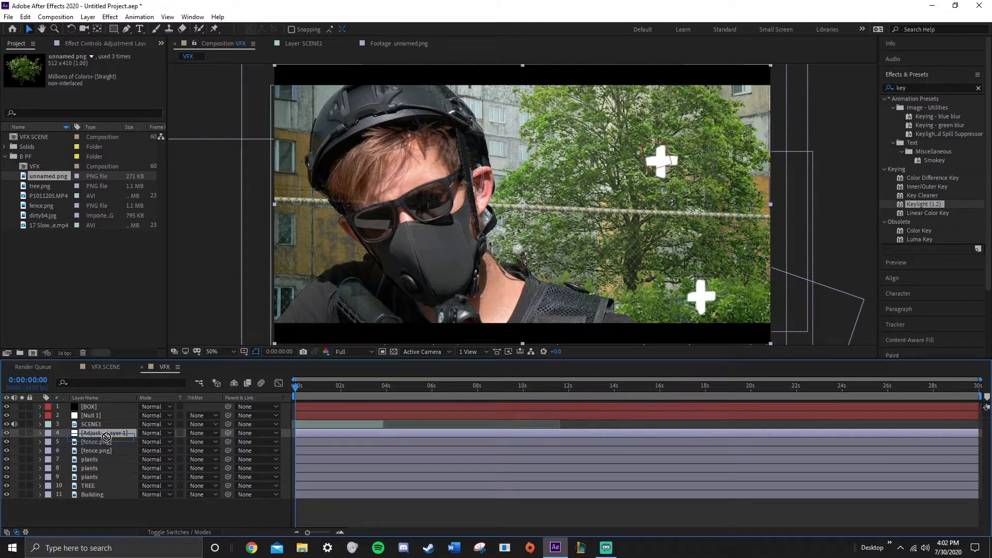
Apply Gaussian Blur to the adjustment layer and set its blurriness to 18.0.
{"action": "double_click", "coordinate": [916, 85]}
{"action": "type", "text": "gau"}
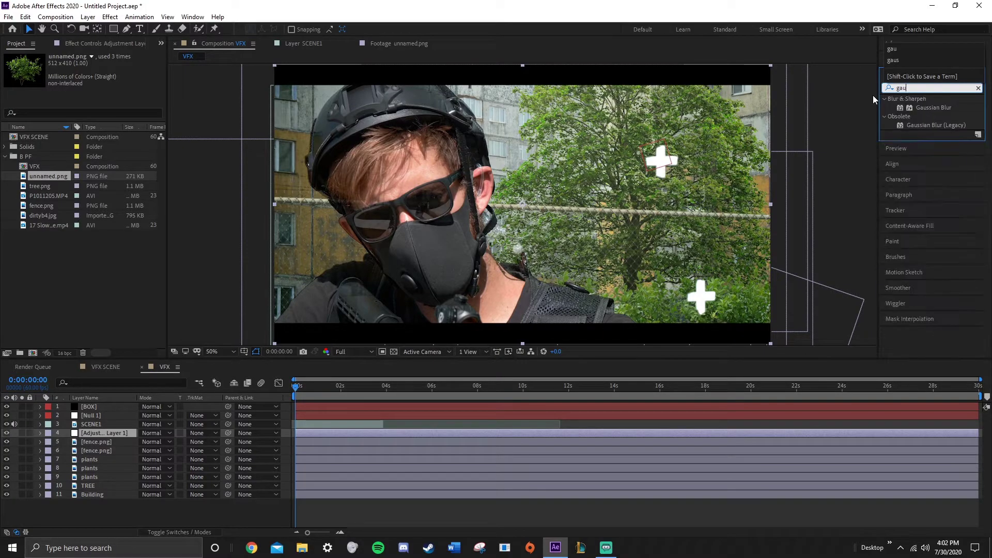
{"action": "double_click", "coordinate": [929, 107]}
{"action": "left_click_drag", "start_coordinate": [96, 75], "coordinate": [215, 77]}
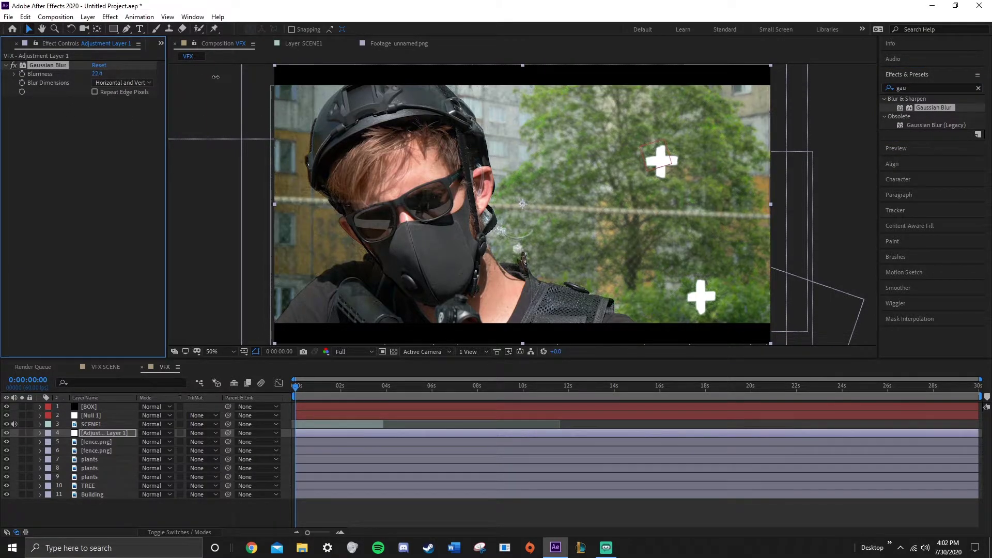
{"action": "left_click_drag", "start_coordinate": [102, 75], "coordinate": [113, 78]}
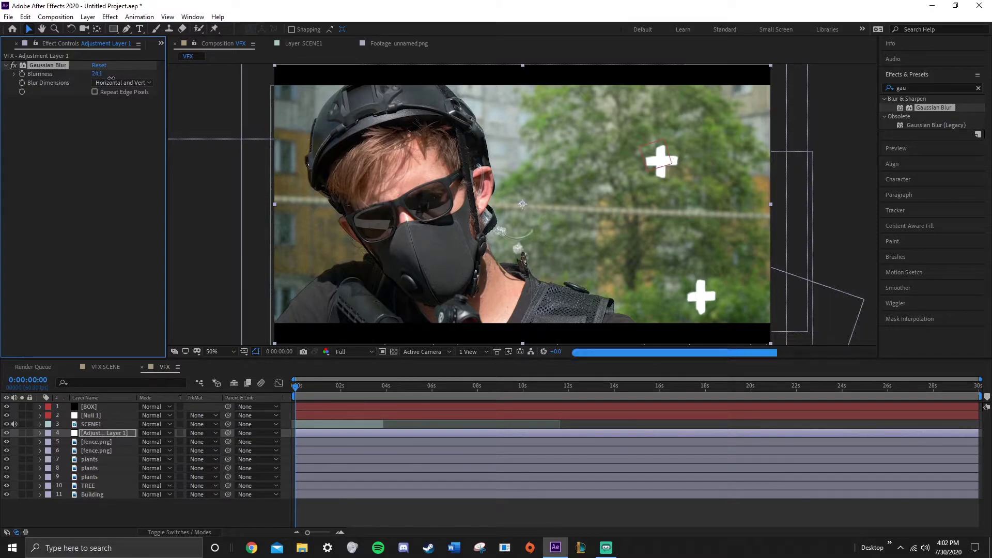
{"action": "left_click", "coordinate": [841, 211]}
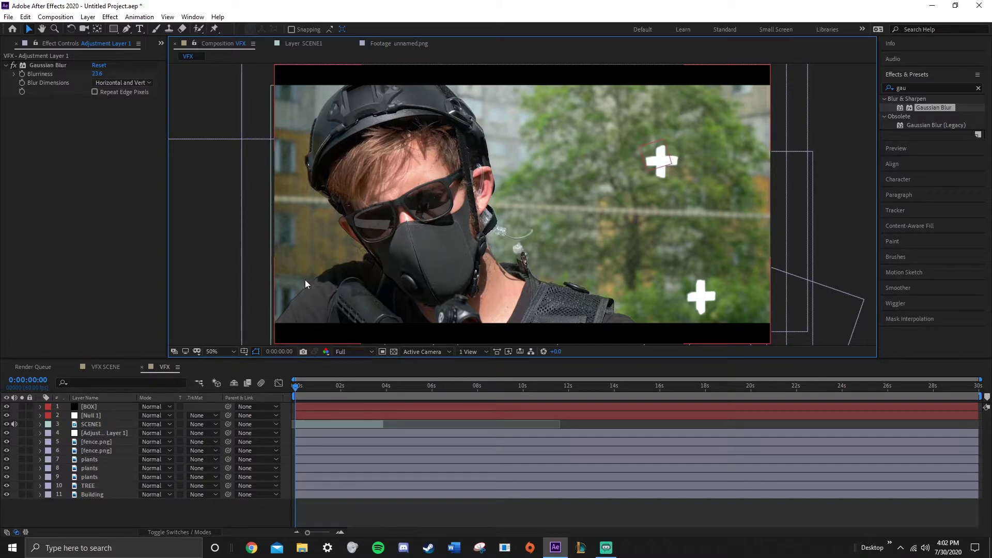
{"action": "left_click_drag", "start_coordinate": [97, 74], "coordinate": [77, 84]}
Pre-compose the two fence.png layers with all attributes moved into the new composition, and keep one duplicate of the resulting layer.
{"action": "left_click", "coordinate": [96, 442]}
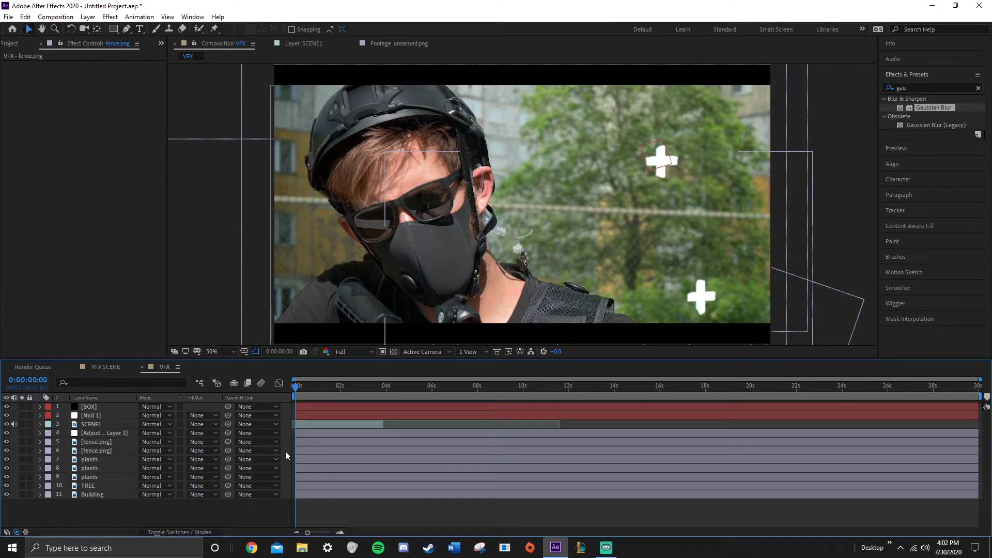
{"action": "left_click", "coordinate": [285, 451], "text": "ctrl"}
{"action": "right_click", "coordinate": [108, 445]}
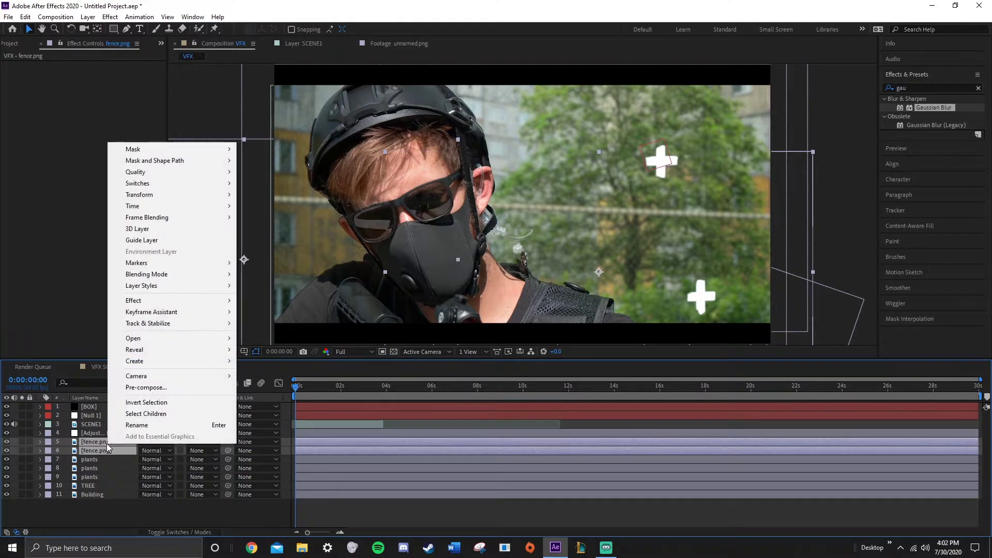
{"action": "left_click", "coordinate": [151, 388]}
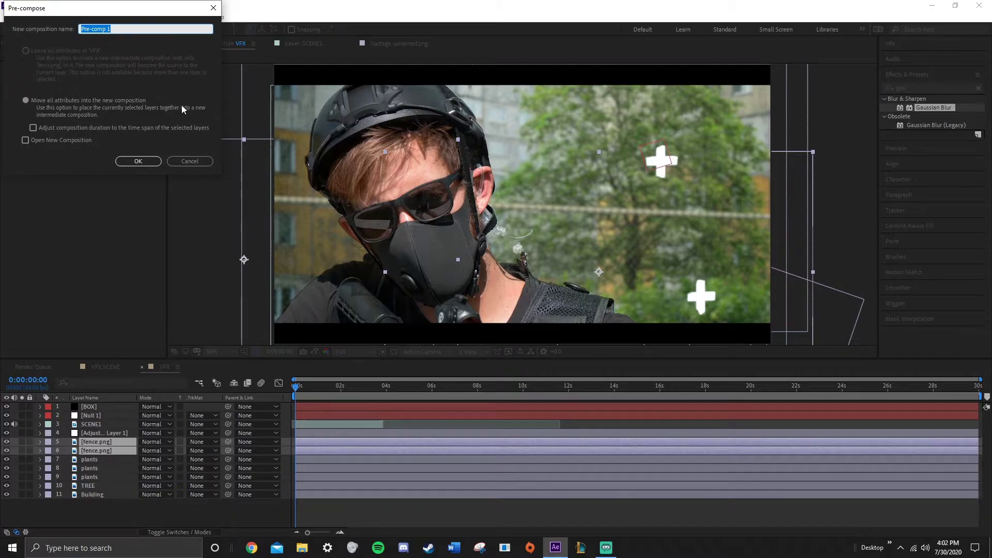
{"action": "left_click", "coordinate": [138, 162]}
{"action": "left_click", "coordinate": [138, 162]}
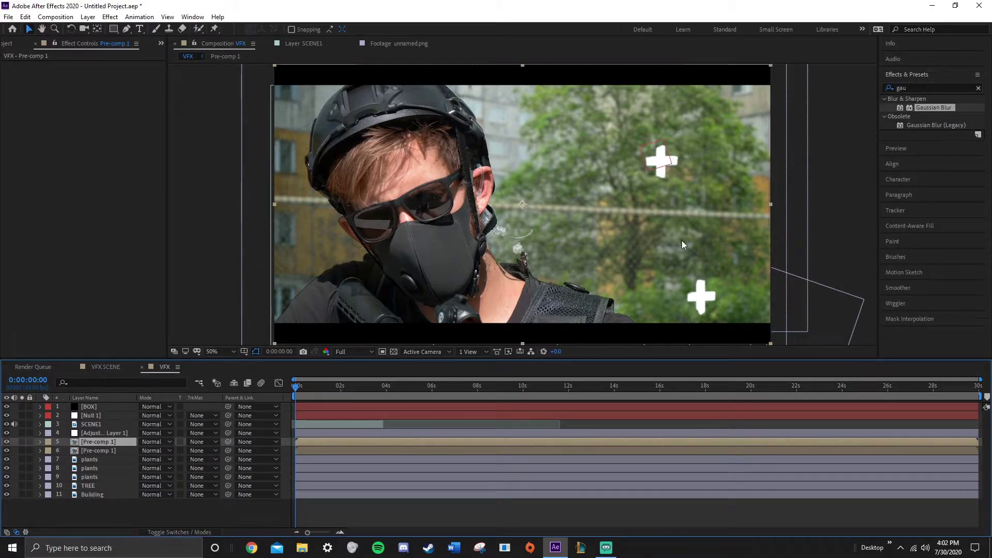
{"action": "key", "text": "ctrl+d"}
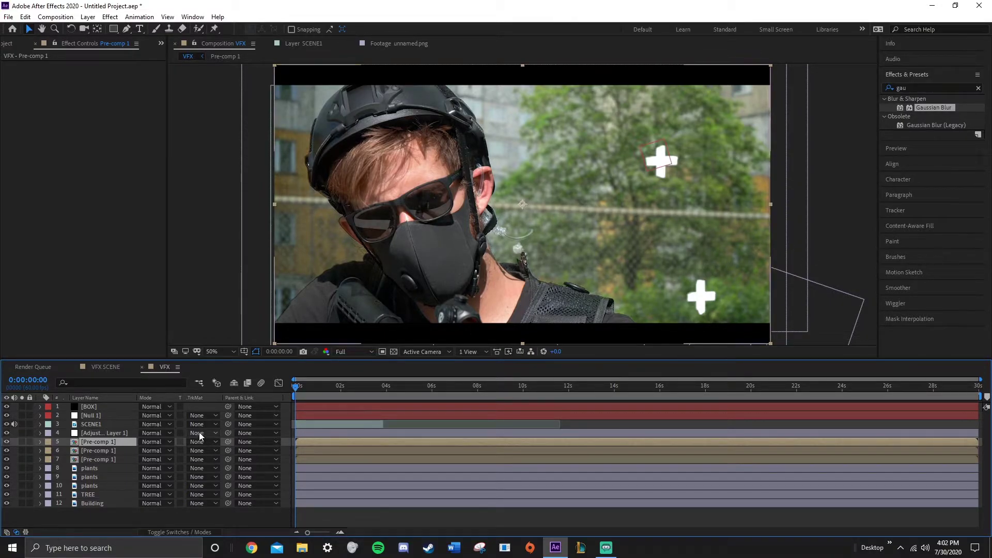
{"action": "key", "text": "Delete"}
Set the blurriness of the adjustment layer's Gaussian Blur to 21.2.
{"action": "left_click", "coordinate": [299, 271]}
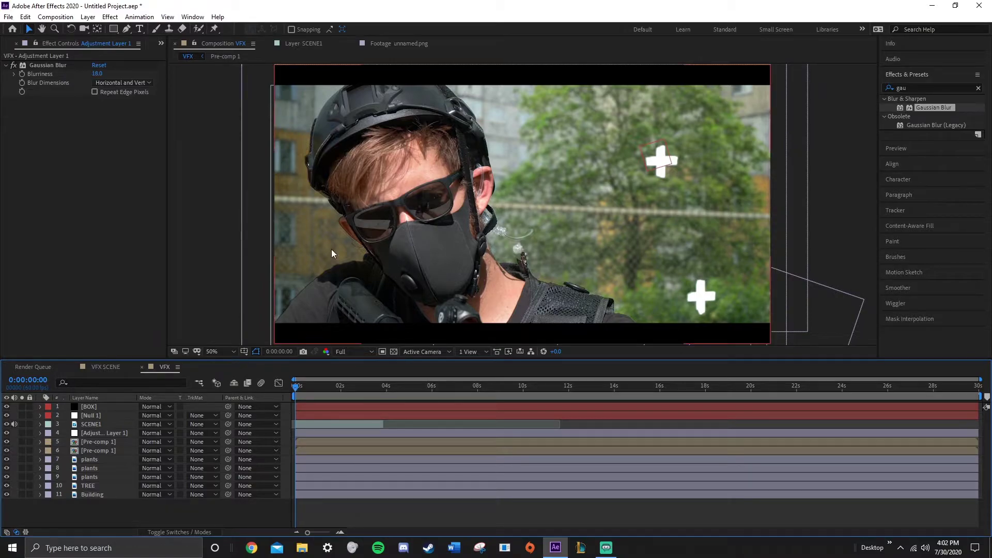
{"action": "left_click_drag", "start_coordinate": [97, 74], "coordinate": [41, 79]}
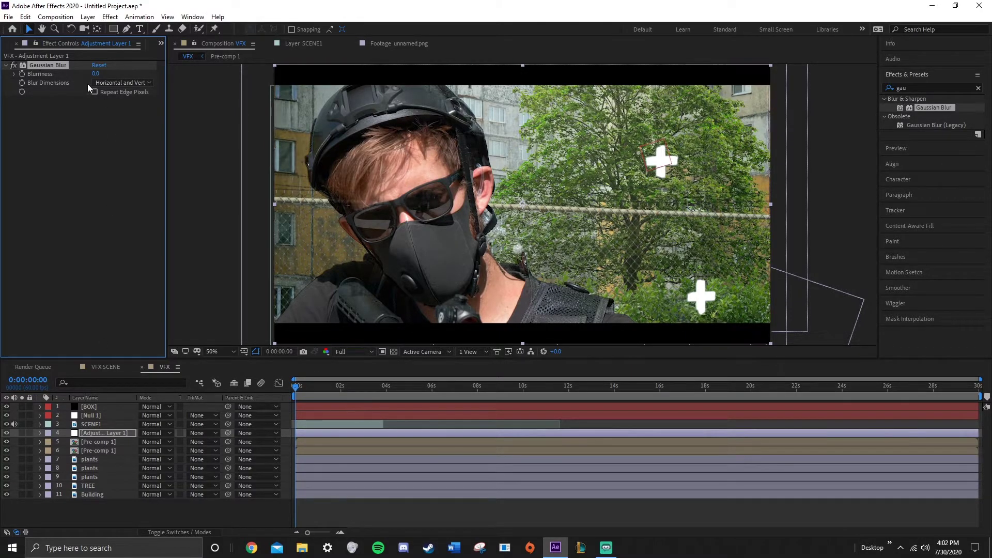
{"action": "left_click_drag", "start_coordinate": [96, 74], "coordinate": [211, 81]}
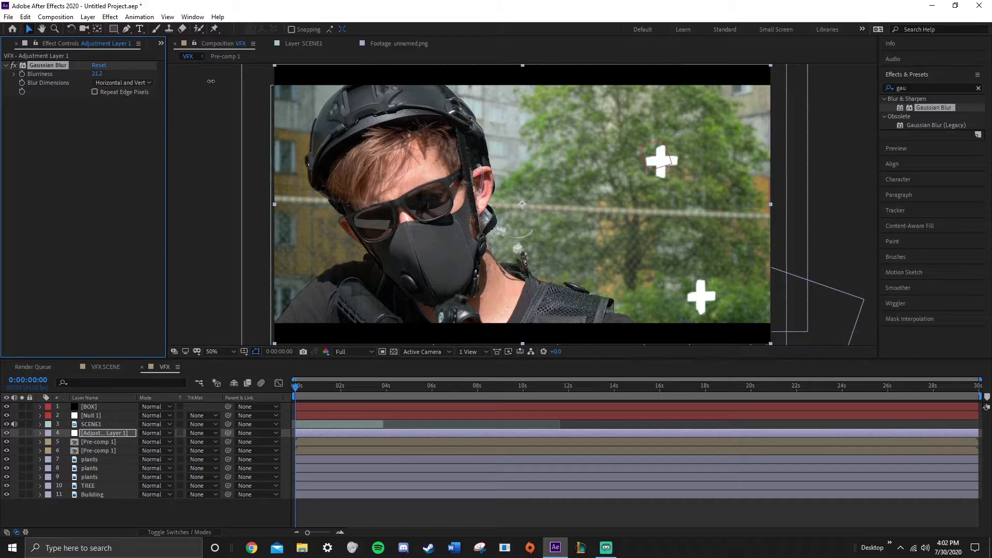
Try a duplicate of the Gaussian Blur effect on the adjustment layer and remove the duplicate.
{"action": "key", "text": "ctrl+d"}
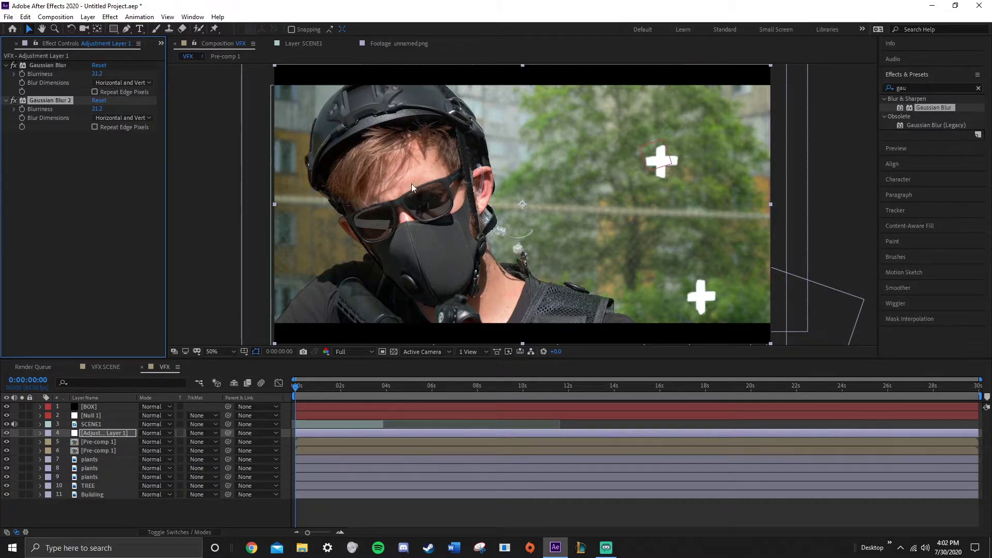
{"action": "left_click", "coordinate": [95, 442]}
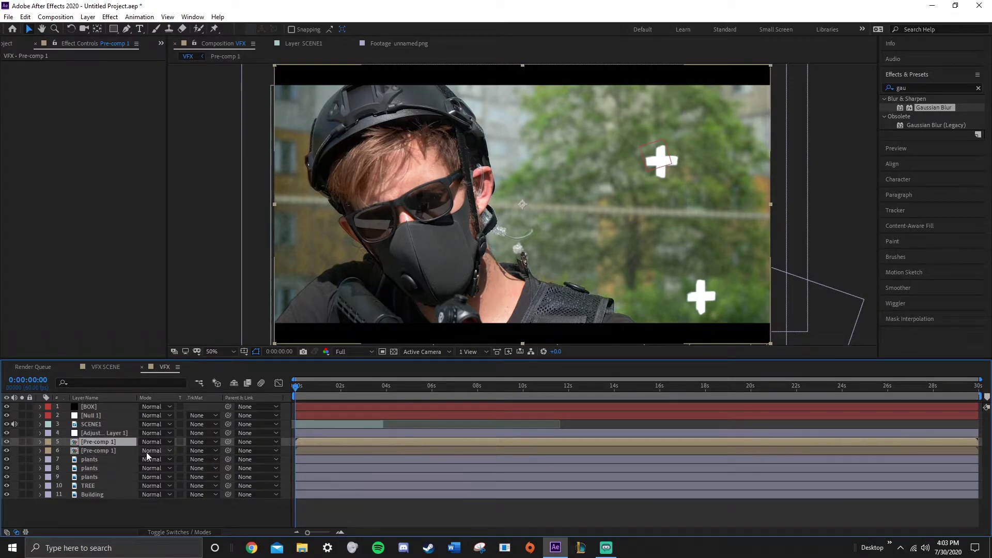
{"action": "left_click", "coordinate": [102, 434]}
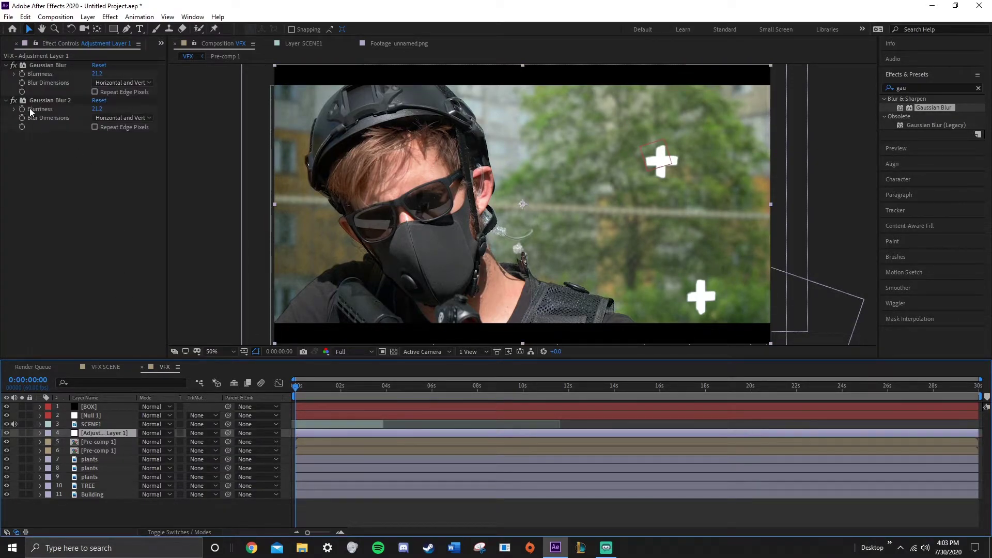
{"action": "left_click", "coordinate": [41, 100]}
{"action": "key", "text": "Delete"}
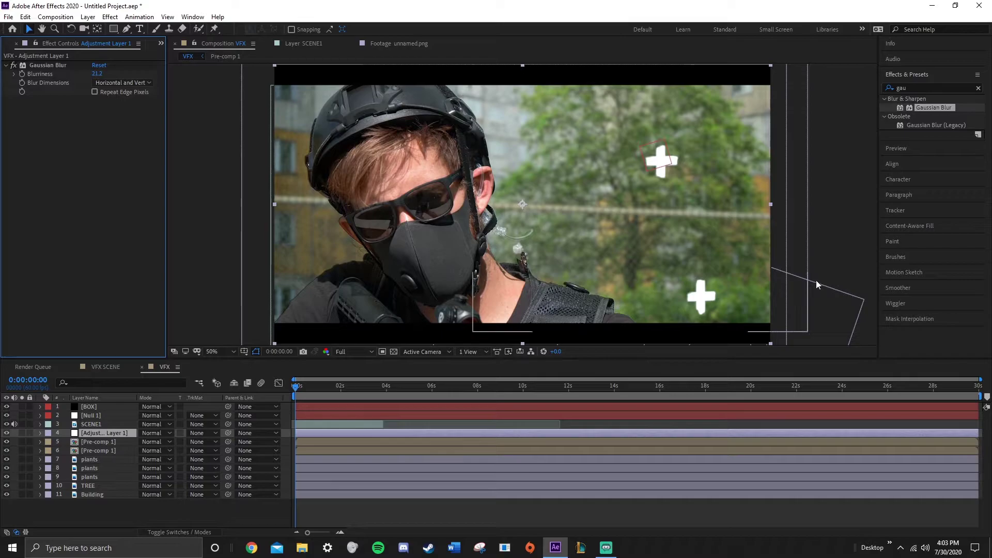
{"action": "left_click", "coordinate": [832, 239]}
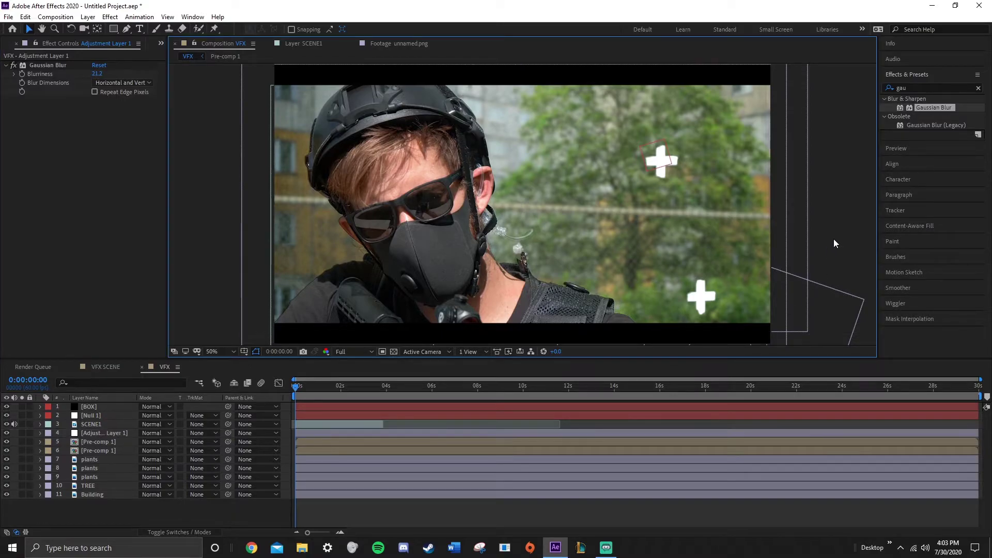
Delete the duplicate fence pre-comp layer, keeping a single one beneath the adjustment layer.
{"action": "left_click", "coordinate": [92, 451]}
{"action": "left_click", "coordinate": [89, 442]}
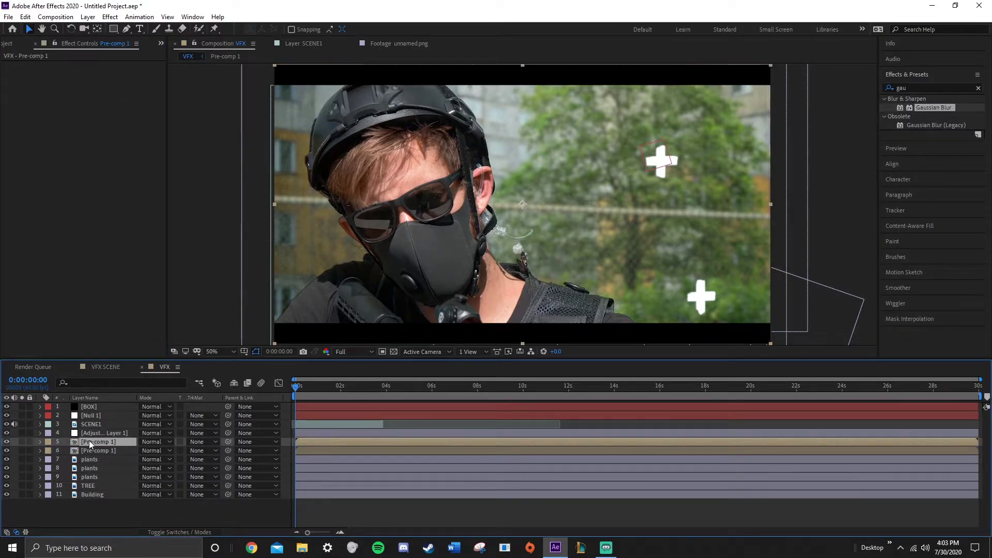
{"action": "key", "text": "Delete"}
Apply Hue/Saturation to the fence pre-comp layer with Master Saturation at -76 and Master Lightness at 12.
{"action": "left_click", "coordinate": [93, 443]}
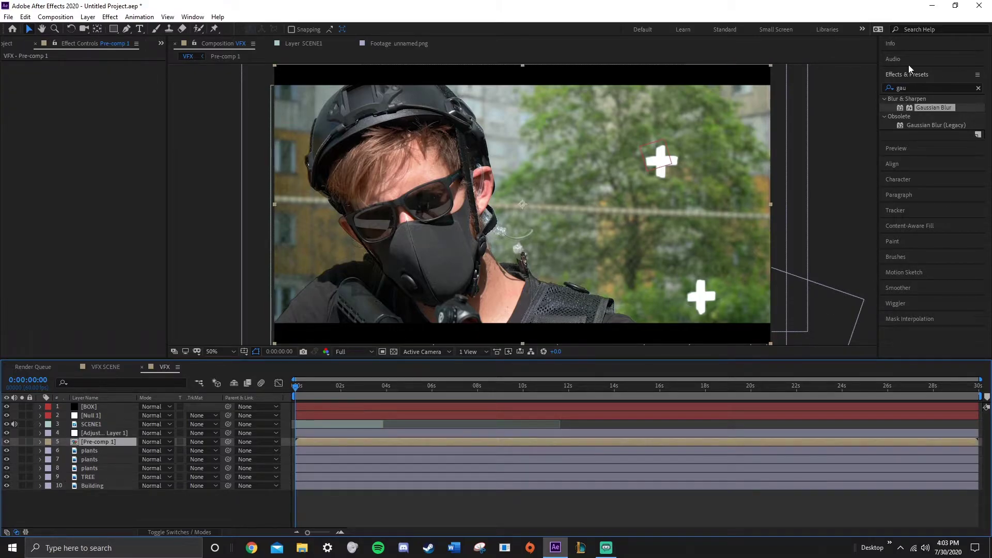
{"action": "left_click_drag", "start_coordinate": [917, 87], "coordinate": [865, 97]}
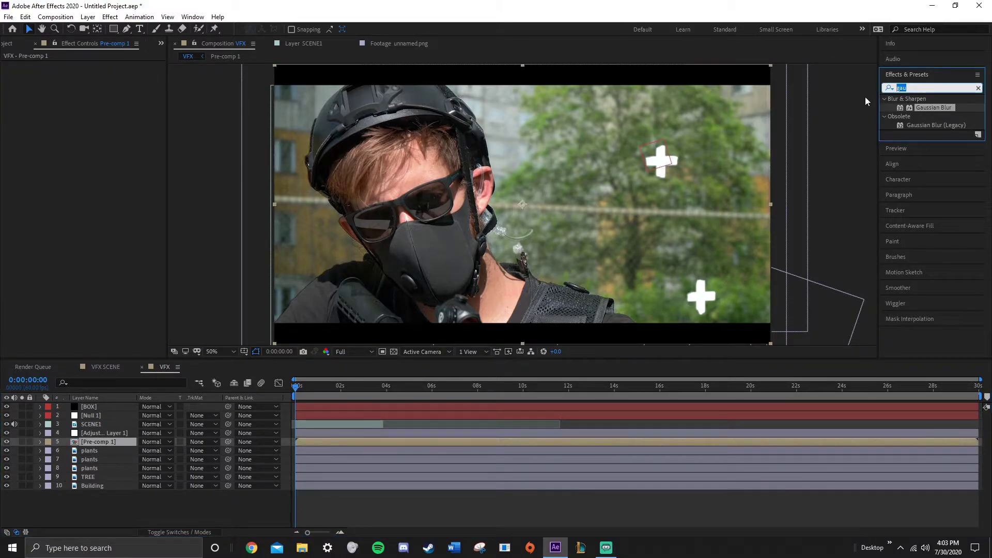
{"action": "type", "text": "sat"}
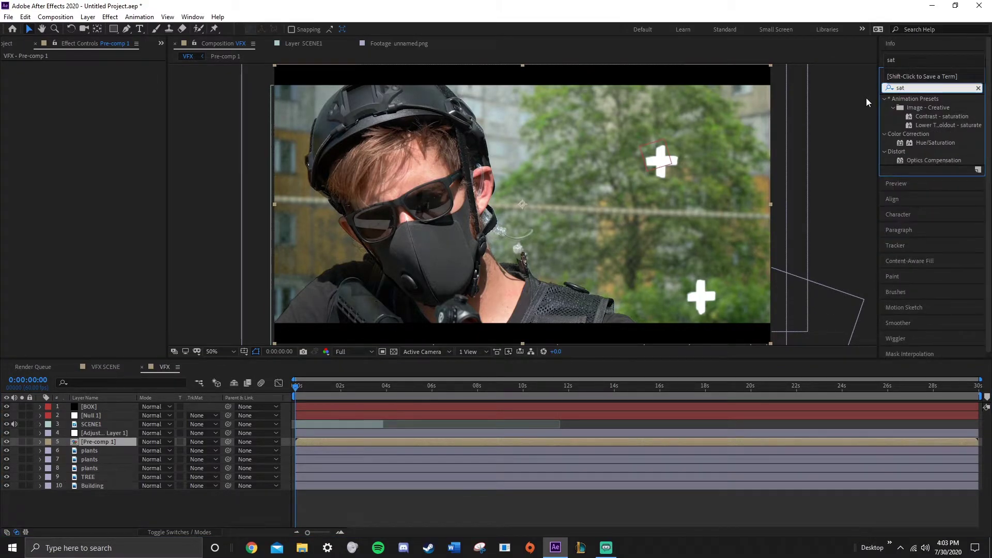
{"action": "double_click", "coordinate": [935, 143]}
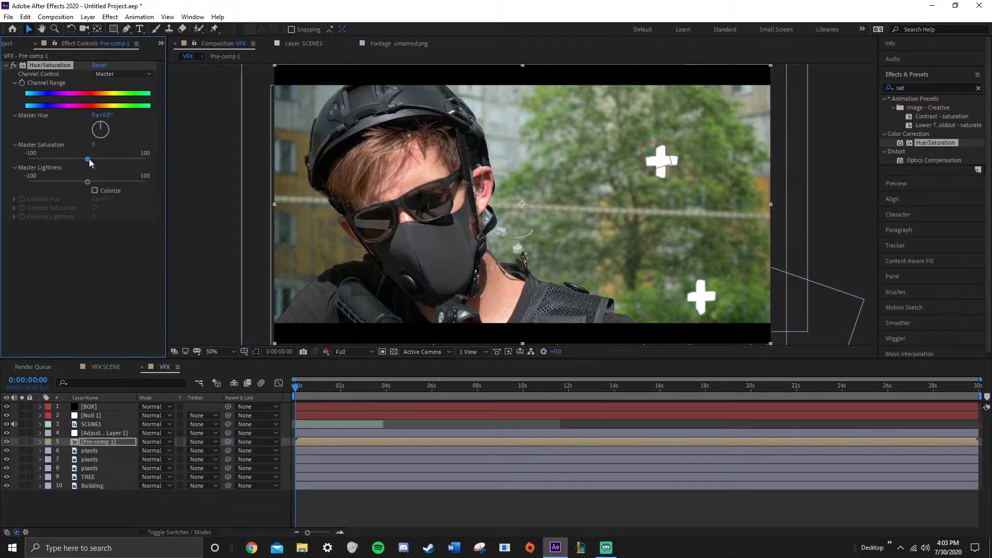
{"action": "left_click_drag", "start_coordinate": [58, 159], "coordinate": [96, 180]}
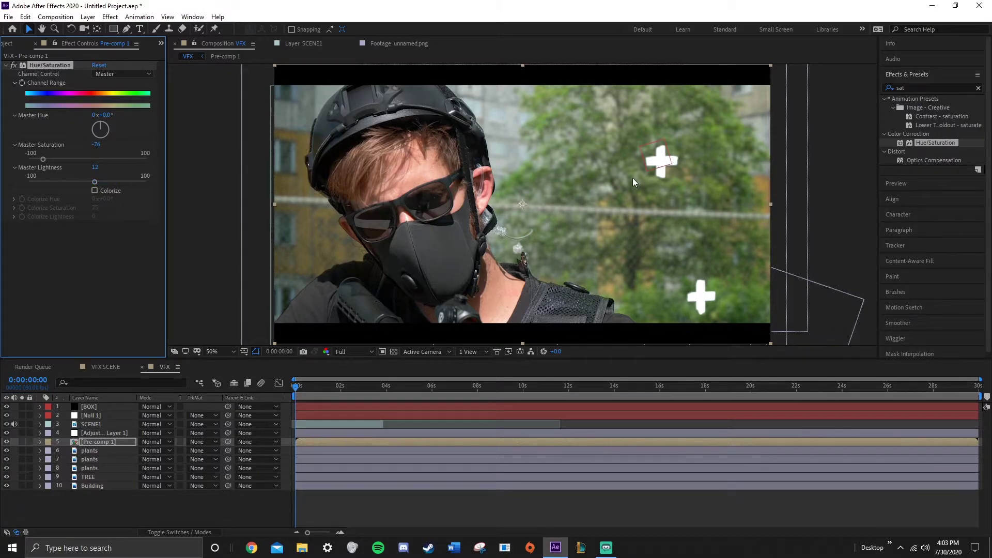
{"action": "left_click", "coordinate": [198, 276]}
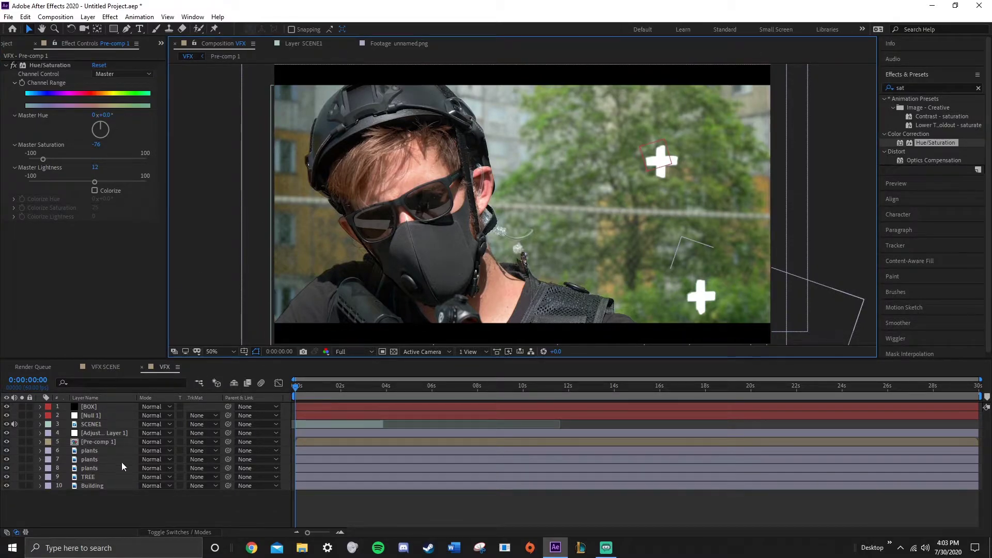
Apply Hue/Saturation to the TREE layer and set its Master Lightness to -36.
{"action": "left_click", "coordinate": [94, 476]}
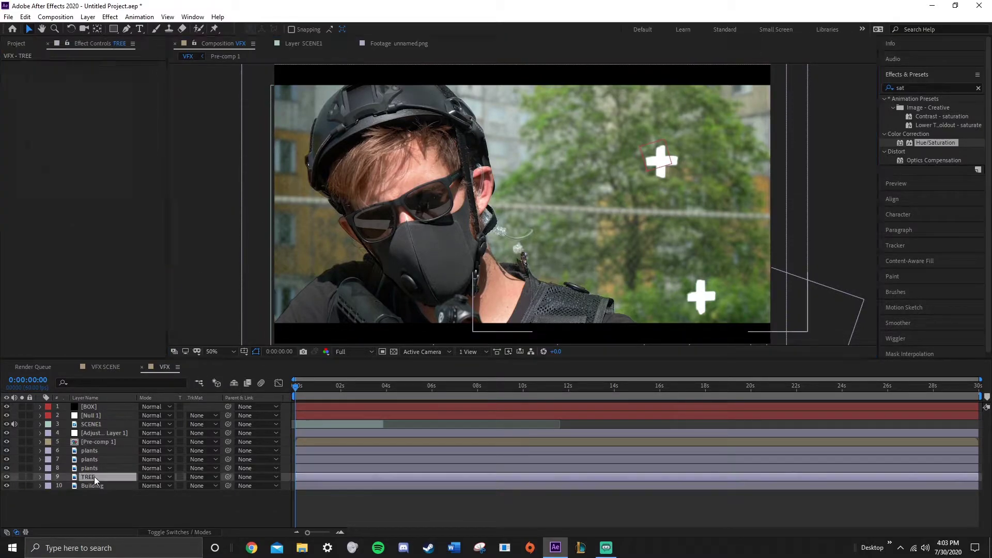
{"action": "double_click", "coordinate": [932, 142]}
{"action": "left_click_drag", "start_coordinate": [80, 181], "coordinate": [67, 178]}
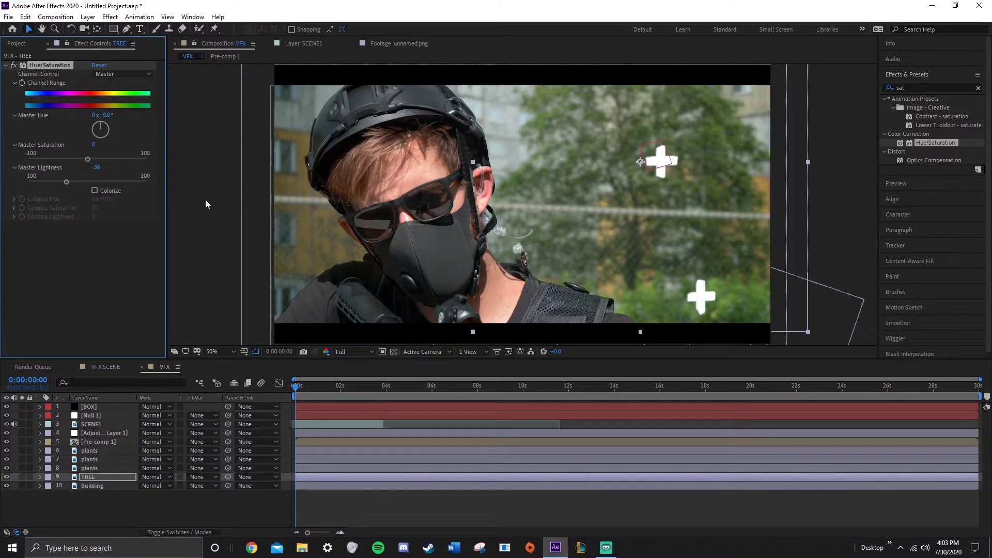
Apply Hue/Saturation to all three plants layers and set the lowest plants layer's Master Lightness to -29.
{"action": "left_click", "coordinate": [836, 261]}
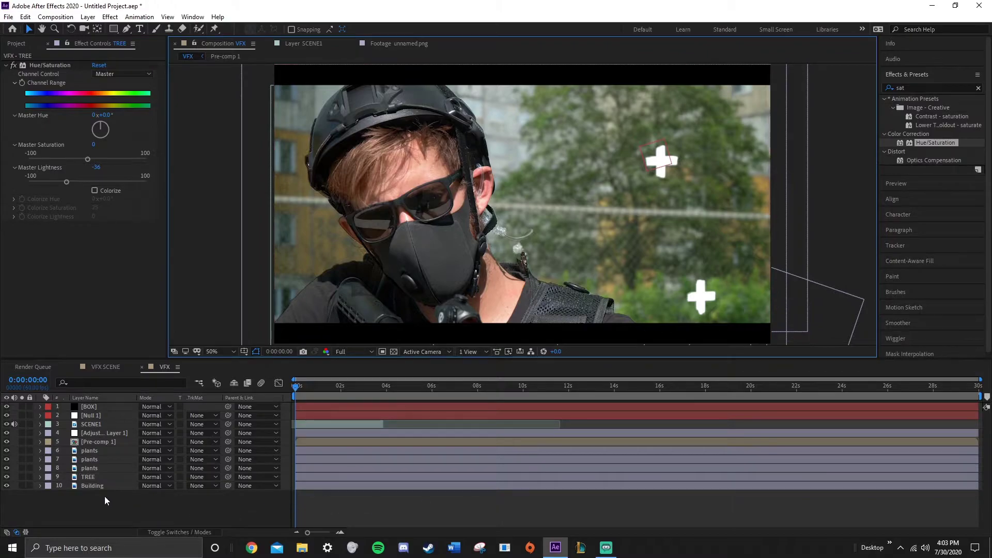
{"action": "left_click", "coordinate": [92, 485]}
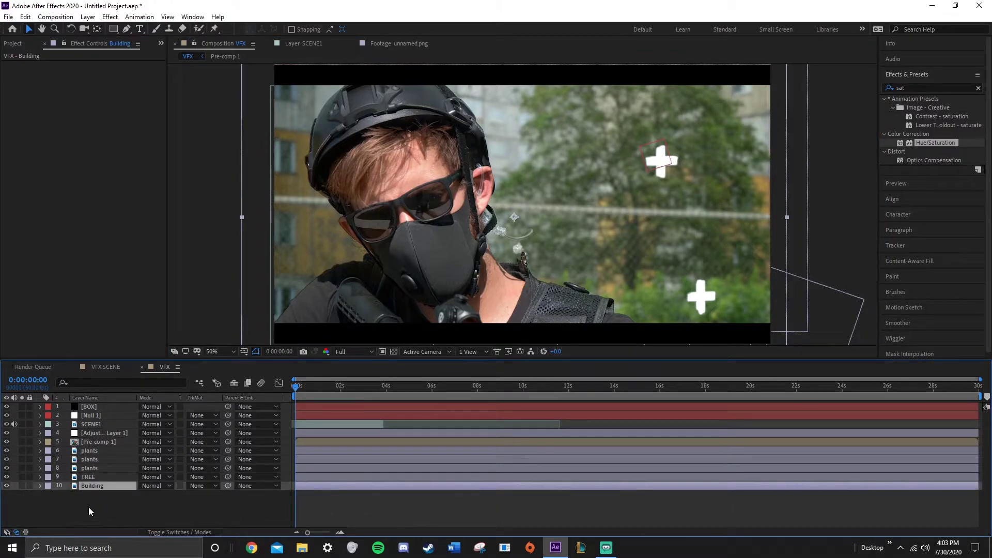
{"action": "left_click", "coordinate": [95, 461]}
{"action": "left_click_drag", "start_coordinate": [288, 448], "coordinate": [261, 470]}
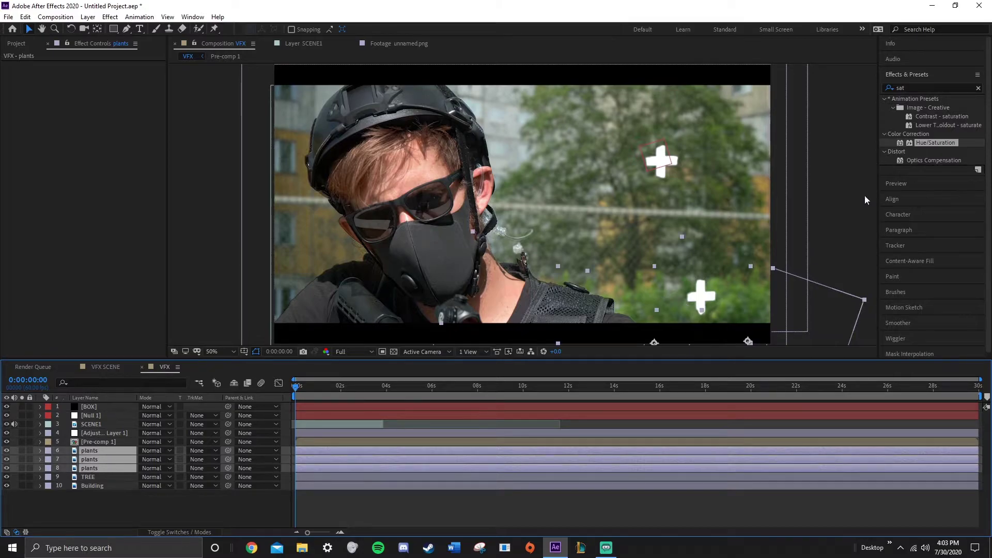
{"action": "double_click", "coordinate": [936, 142]}
{"action": "left_click_drag", "start_coordinate": [79, 183], "coordinate": [71, 182]}
Set the topmost plants layer's Master Lightness to -34.
{"action": "left_click", "coordinate": [98, 477]}
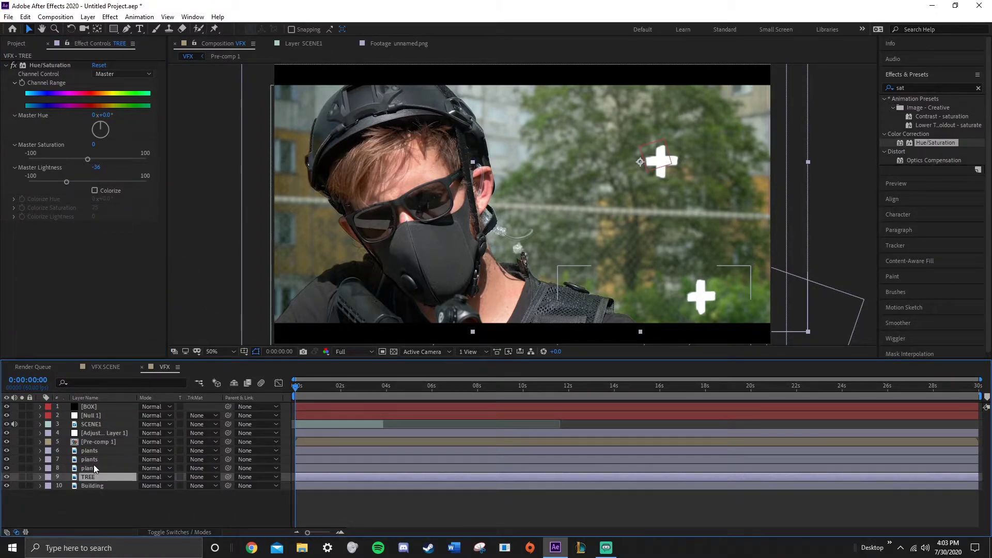
{"action": "left_click", "coordinate": [95, 450]}
{"action": "left_click_drag", "start_coordinate": [89, 183], "coordinate": [69, 178]}
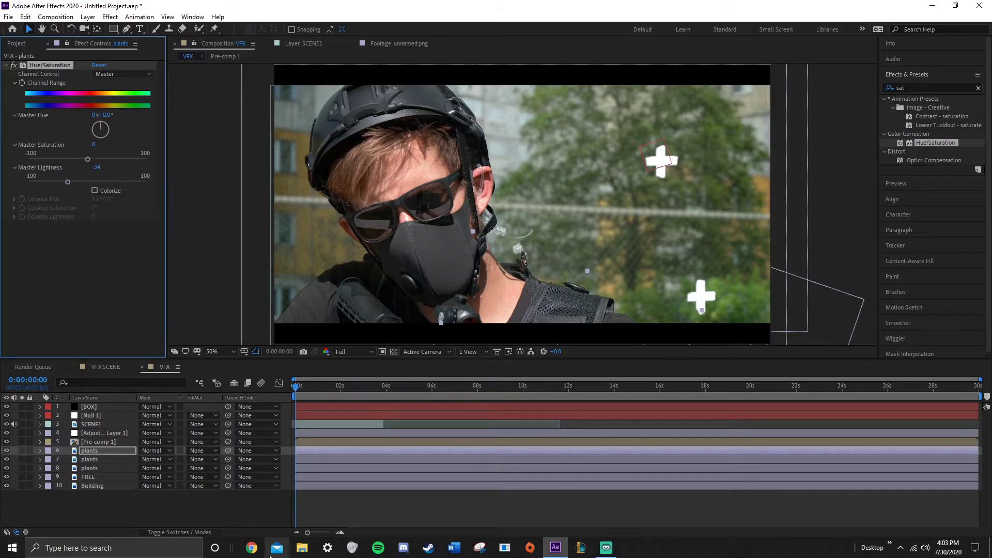
Set Master Saturation to -12 on the lowest plants layer and -19 on the topmost plants layer.
{"action": "left_click", "coordinate": [97, 467]}
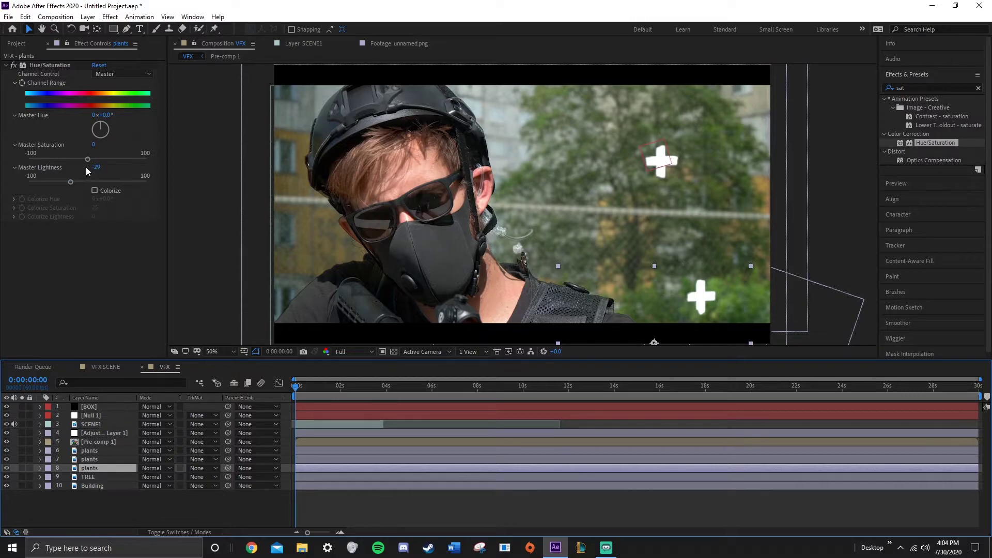
{"action": "left_click_drag", "start_coordinate": [88, 161], "coordinate": [82, 163]}
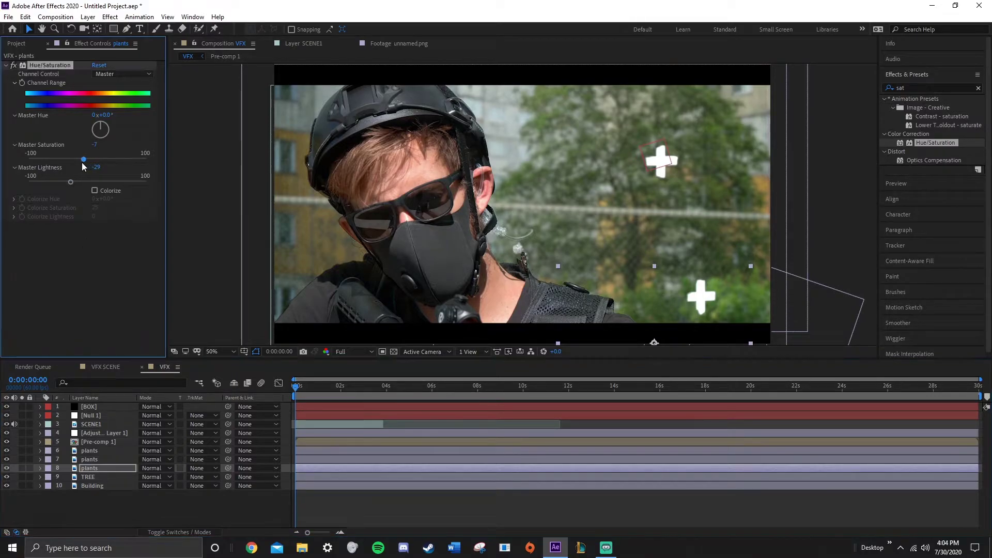
{"action": "left_click", "coordinate": [98, 450]}
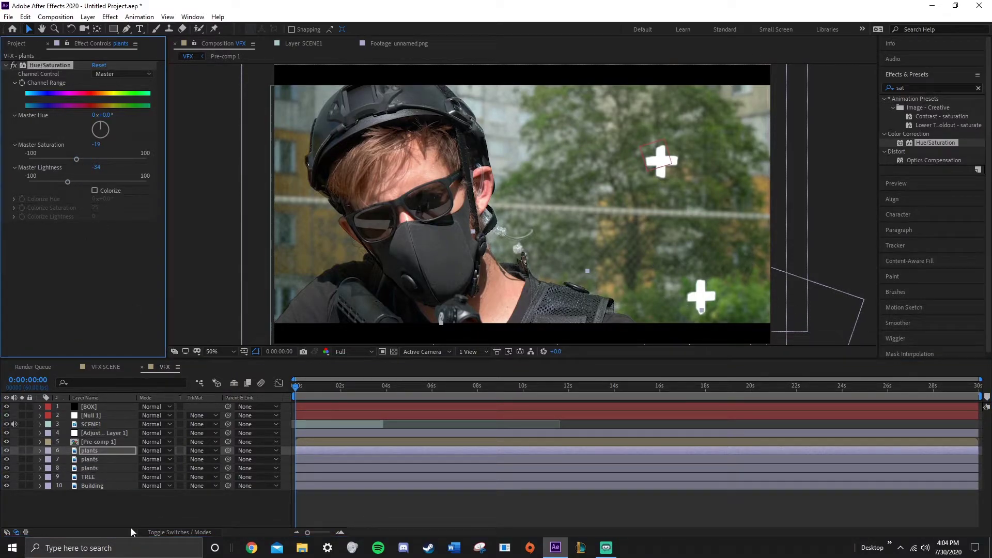
Set the middle plants layer's Master Lightness to -19.
{"action": "left_click", "coordinate": [96, 468]}
{"action": "left_click", "coordinate": [90, 460]}
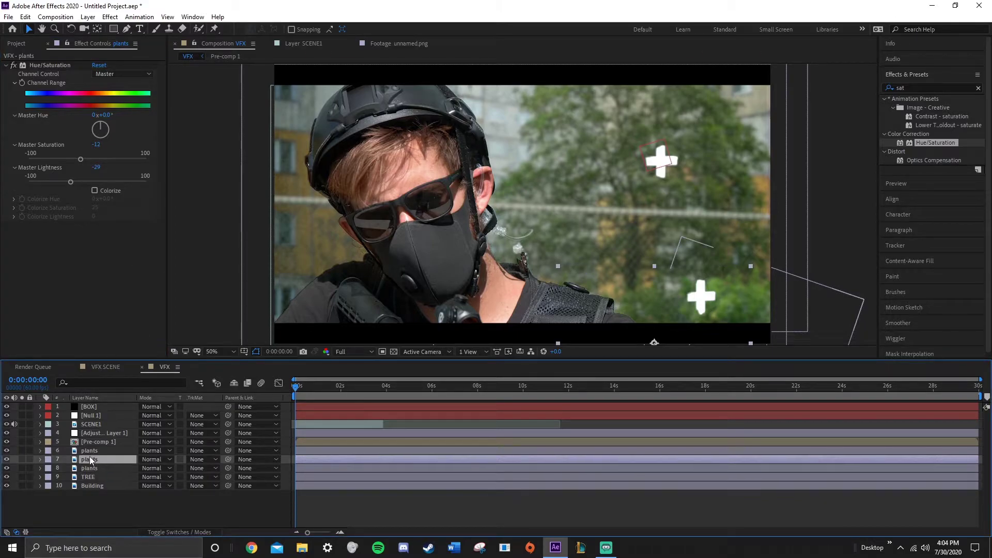
{"action": "left_click_drag", "start_coordinate": [81, 186], "coordinate": [77, 185]}
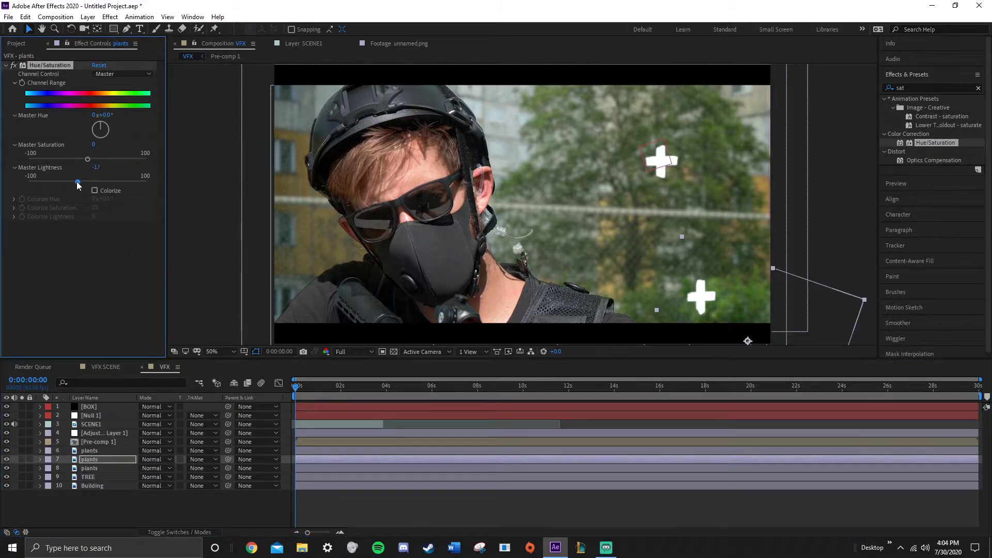
{"action": "left_click", "coordinate": [810, 283]}
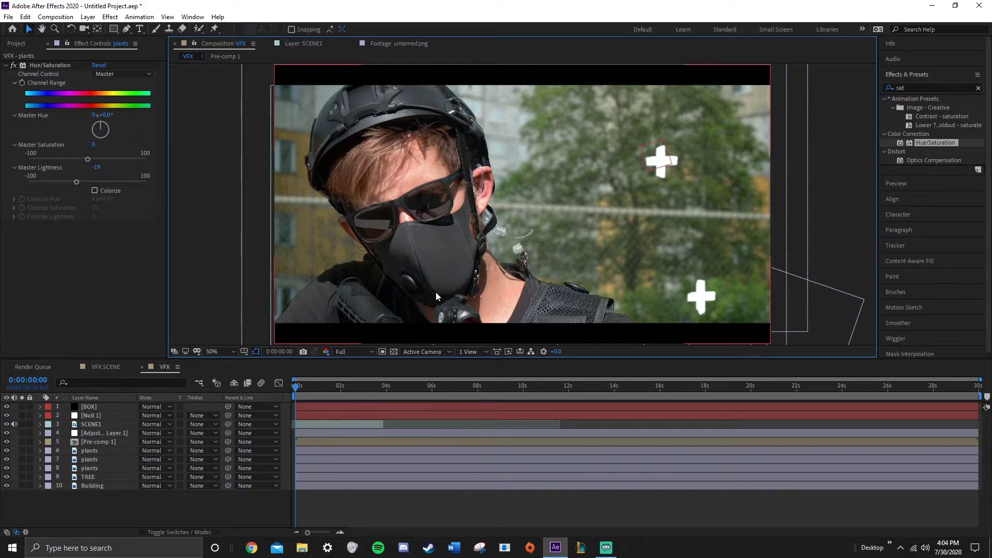
Add a new adjustment layer above all layers of the VFX composition and rename it "color".
{"action": "left_click", "coordinate": [89, 18]}
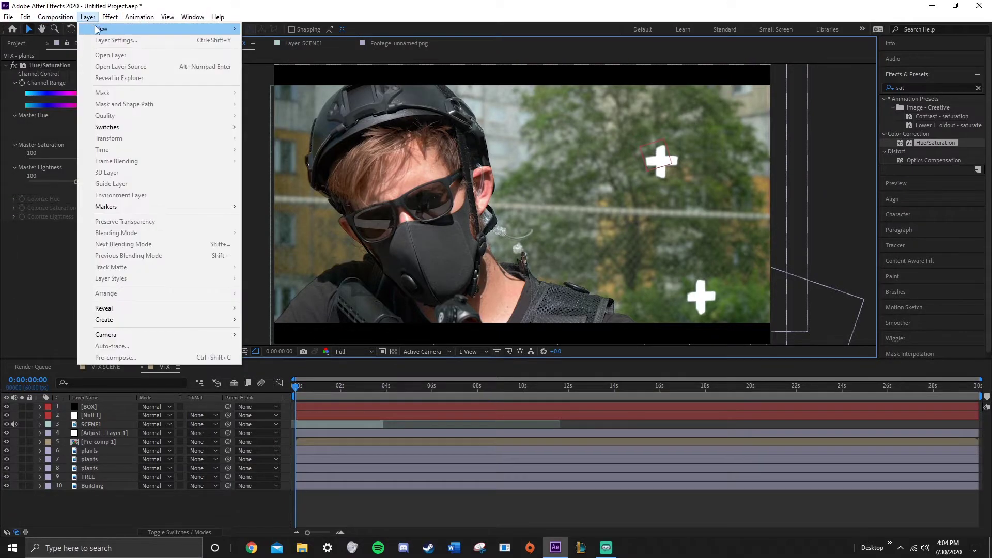
{"action": "mouse_move", "coordinate": [103, 32]}
{"action": "left_click", "coordinate": [271, 98]}
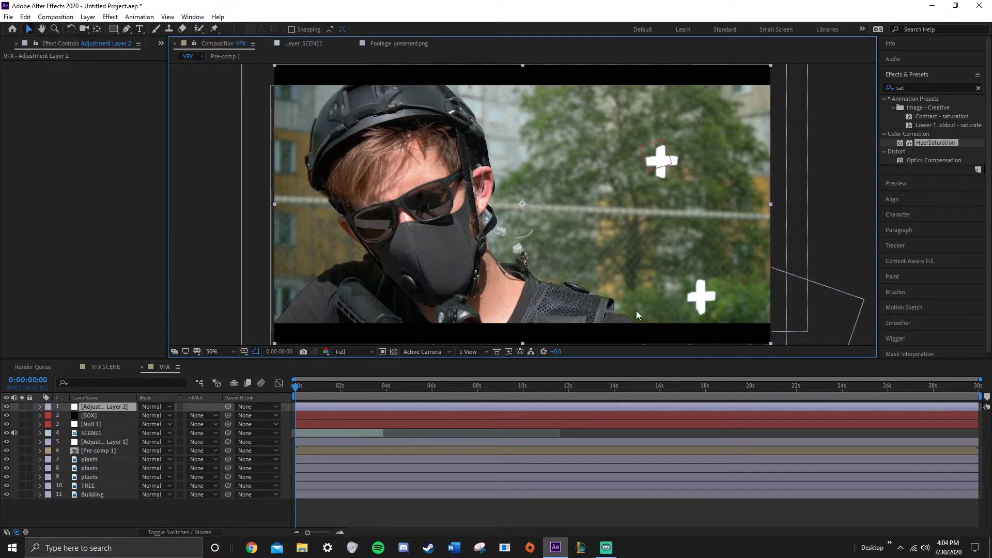
{"action": "double_click", "coordinate": [447, 263]}
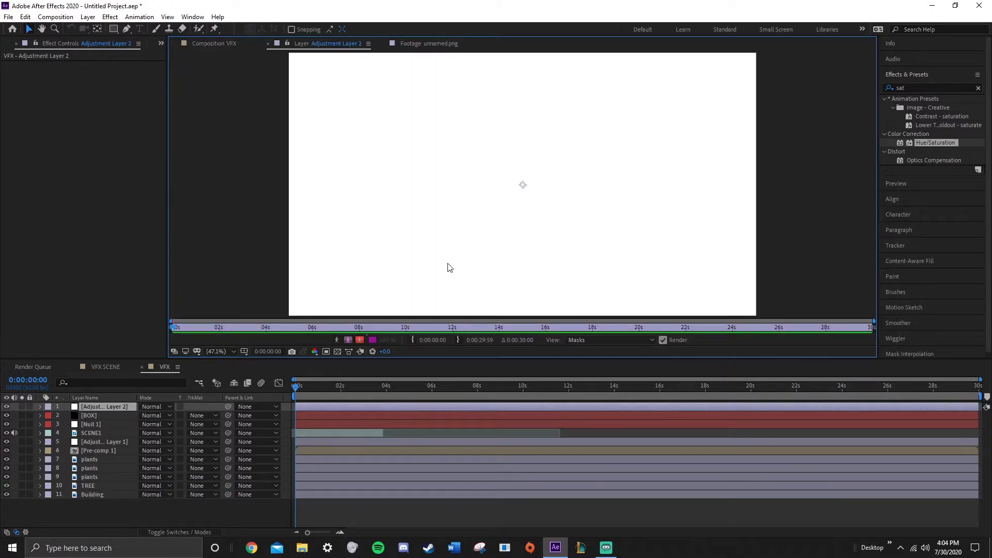
{"action": "left_click", "coordinate": [120, 405]}
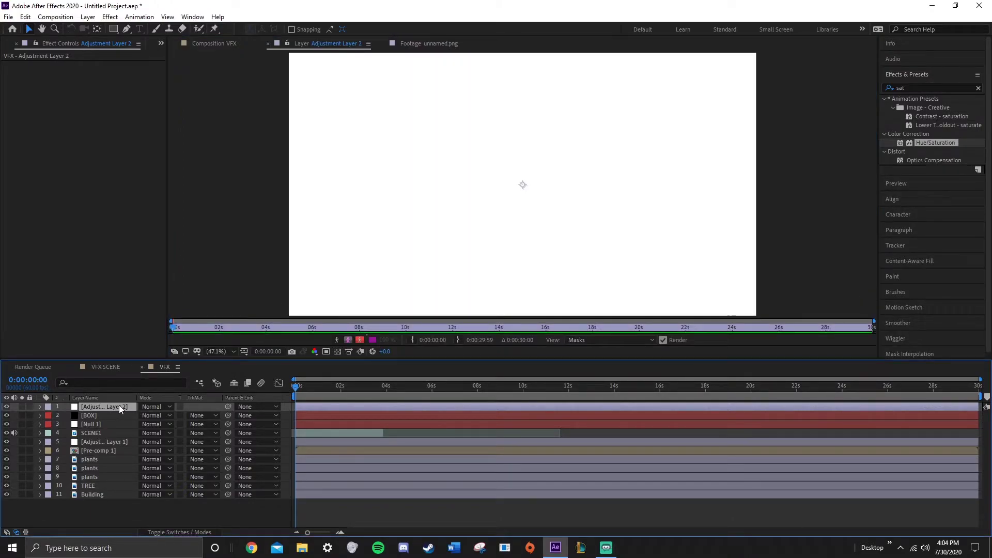
{"action": "key", "text": "Return"}
{"action": "type", "text": "color"}
{"action": "key", "text": "Return"}
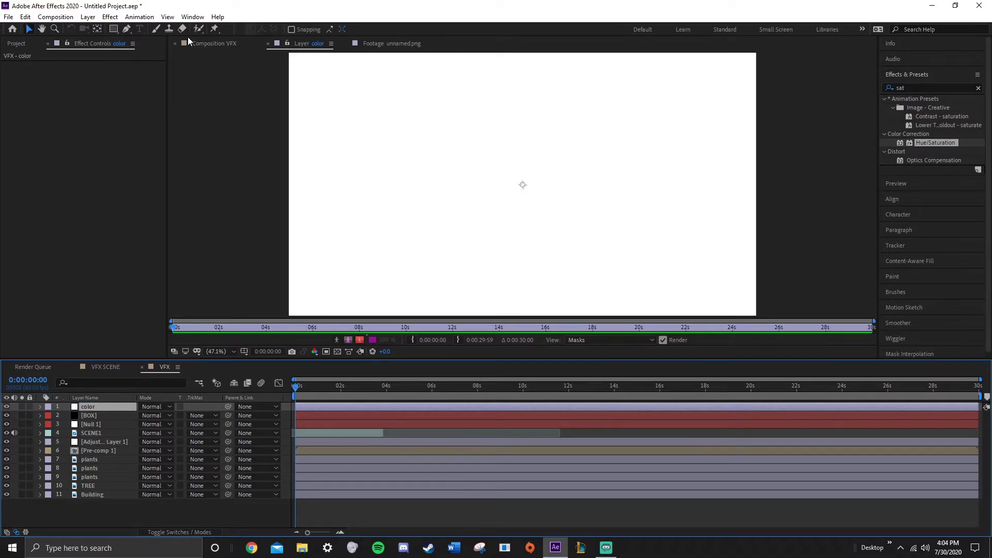
{"action": "left_click", "coordinate": [207, 45]}
Apply Curves to the color layer and raise the RGB curve's midtones slightly.
{"action": "left_click_drag", "start_coordinate": [907, 88], "coordinate": [860, 94]}
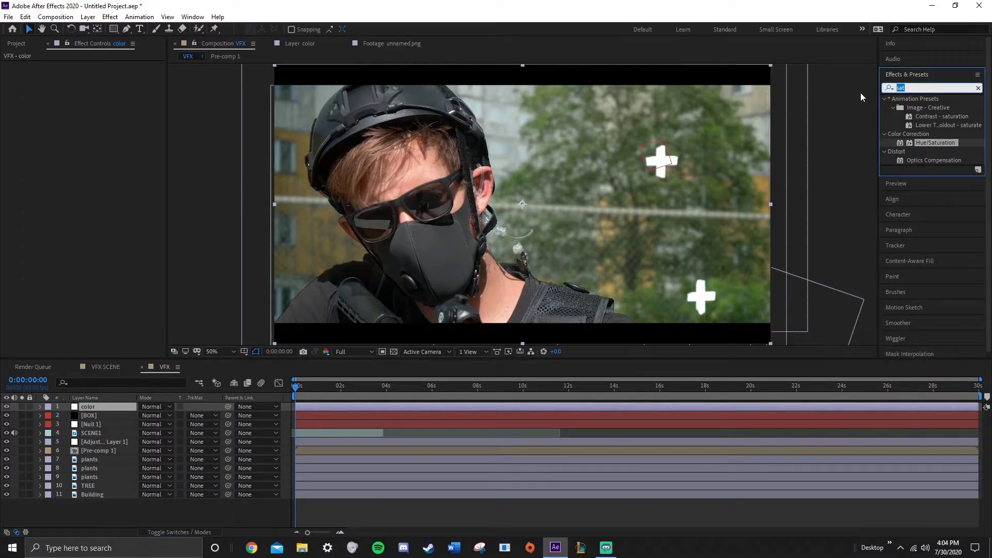
{"action": "type", "text": "curves"}
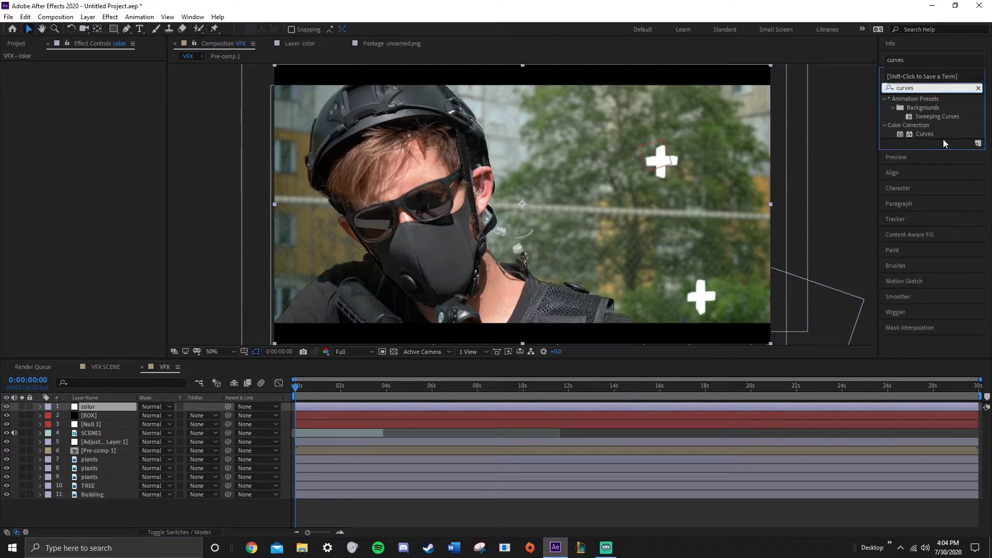
{"action": "double_click", "coordinate": [931, 134]}
{"action": "mouse_move", "coordinate": [88, 168]}
{"action": "left_mouse_down"}
{"action": "mouse_move", "coordinate": [95, 173]}
{"action": "mouse_move", "coordinate": [79, 152]}
{"action": "mouse_move", "coordinate": [82, 167]}
{"action": "left_mouse_up"}
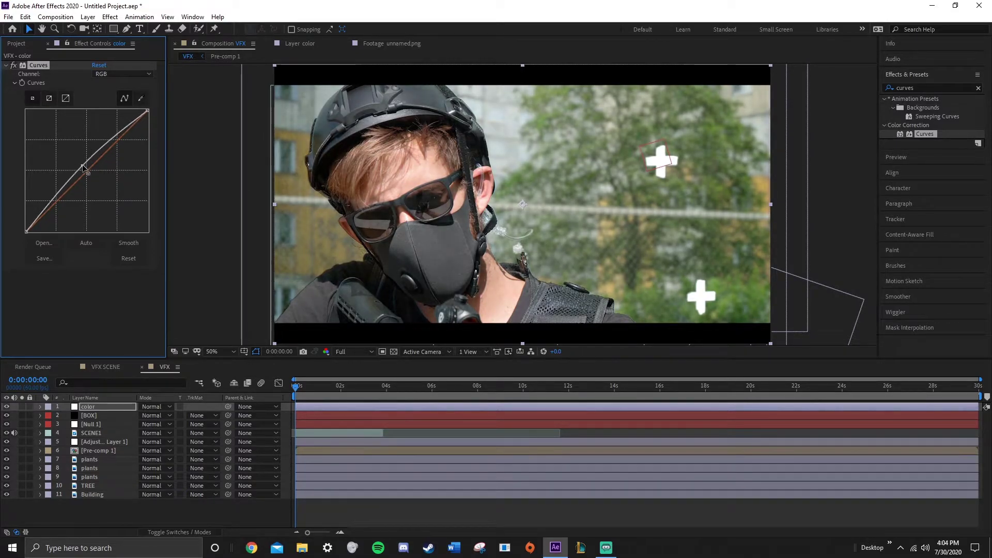
Raise the midtones of the Green channel slightly in the color layer's Curves.
{"action": "left_click", "coordinate": [117, 74]}
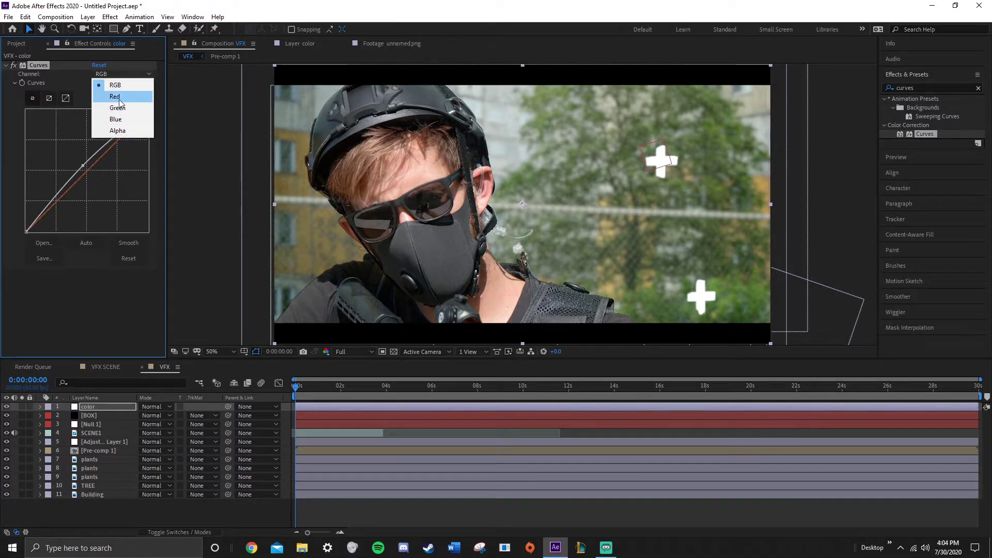
{"action": "left_click", "coordinate": [120, 99]}
{"action": "left_click", "coordinate": [118, 74]}
{"action": "left_click", "coordinate": [117, 109]}
{"action": "left_click_drag", "start_coordinate": [85, 171], "coordinate": [85, 166]}
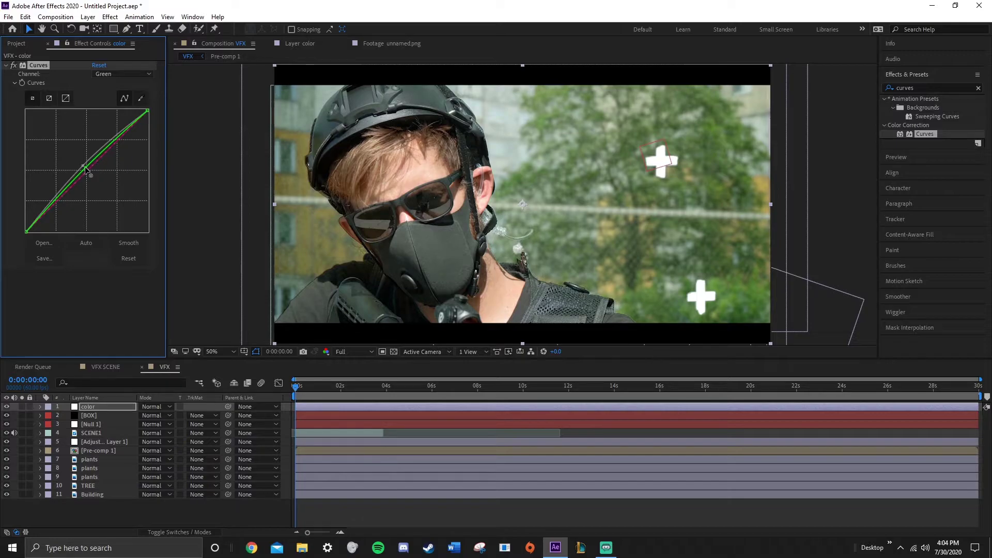
Lower the midtones of the Blue channel slightly in the color layer's Curves for a warmer look.
{"action": "left_click", "coordinate": [108, 76]}
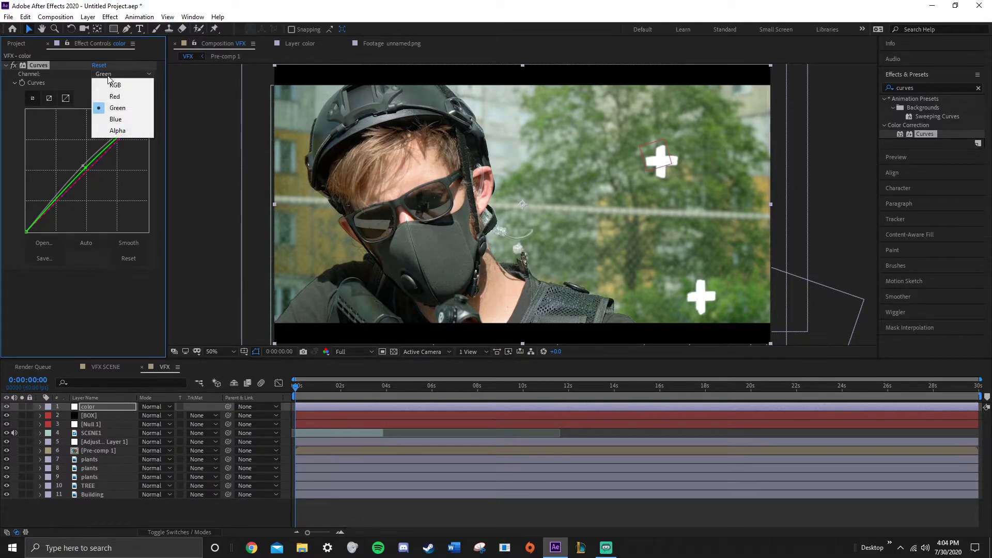
{"action": "left_click", "coordinate": [116, 120]}
{"action": "left_click_drag", "start_coordinate": [88, 171], "coordinate": [91, 173]}
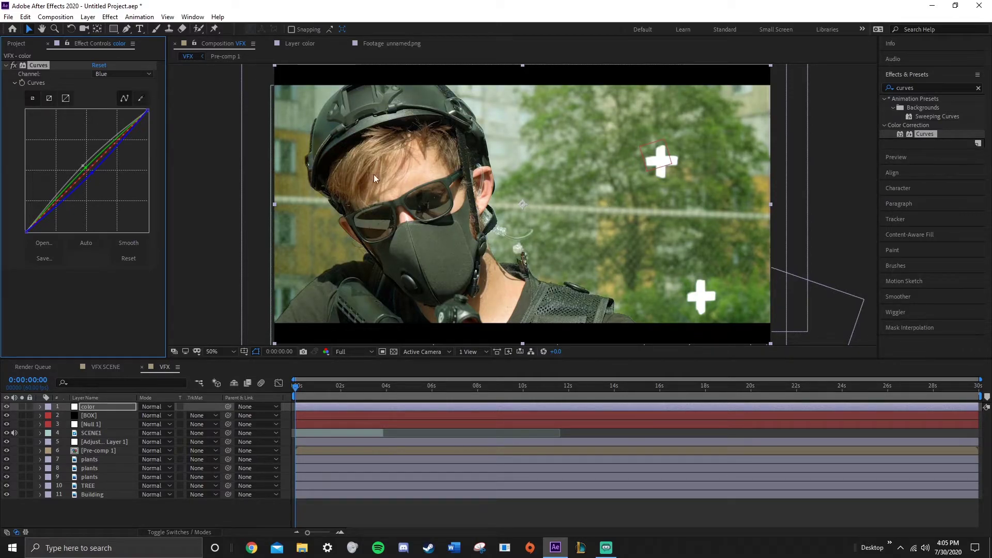
Fine-tune the Red channel's midpoint in the color layer's Curves, leaving it close to the diagonal.
{"action": "left_click", "coordinate": [131, 75]}
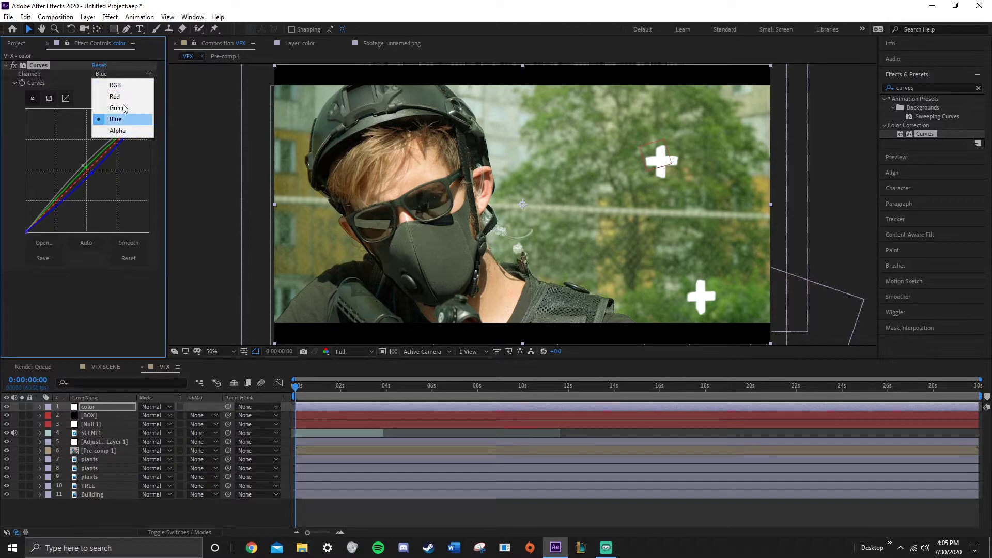
{"action": "left_click", "coordinate": [123, 97]}
{"action": "left_click_drag", "start_coordinate": [86, 168], "coordinate": [95, 173]}
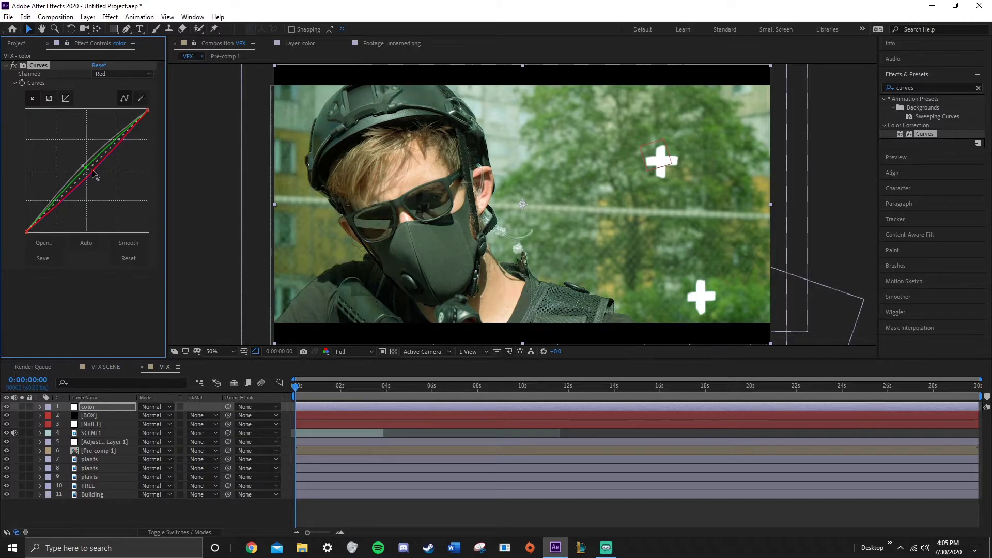
{"action": "left_click_drag", "start_coordinate": [92, 170], "coordinate": [90, 169]}
{"action": "left_click", "coordinate": [240, 219]}
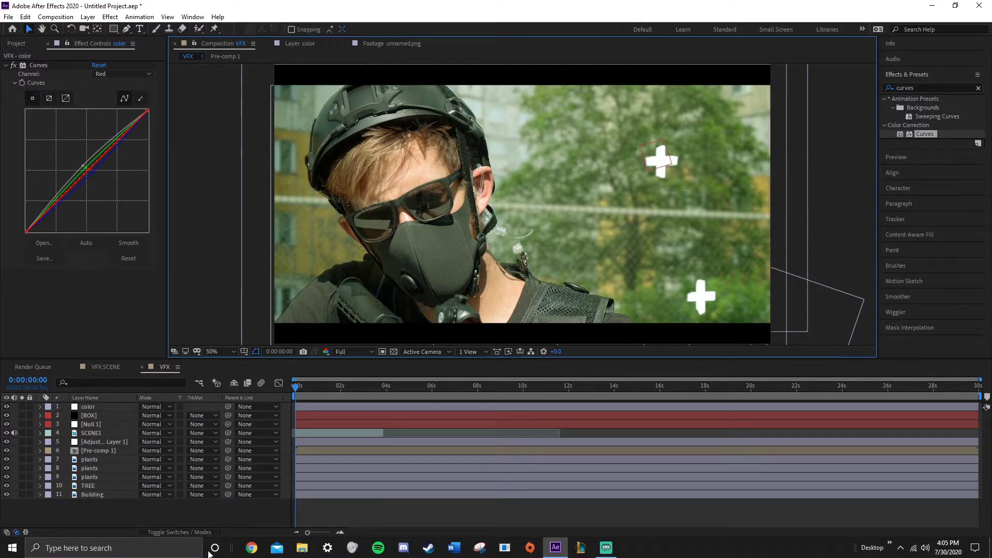
{"action": "left_click", "coordinate": [106, 451]}
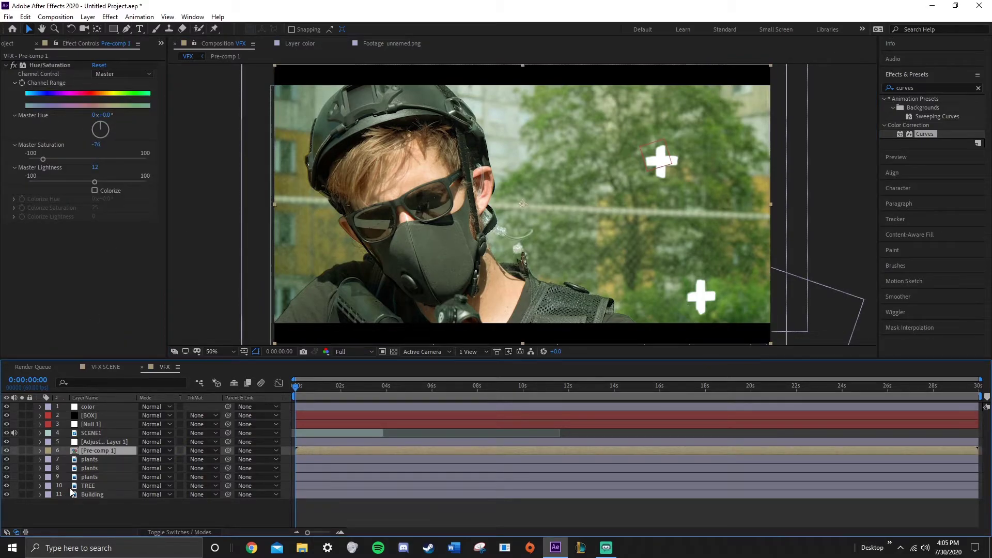
{"action": "left_click", "coordinate": [102, 433]}
{"action": "left_click", "coordinate": [100, 424]}
{"action": "left_click", "coordinate": [99, 442]}
{"action": "left_click", "coordinate": [98, 451]}
Apply Hue/Saturation to the SCENE1 layer and set its Master Lightness to -18.
{"action": "left_click", "coordinate": [98, 433]}
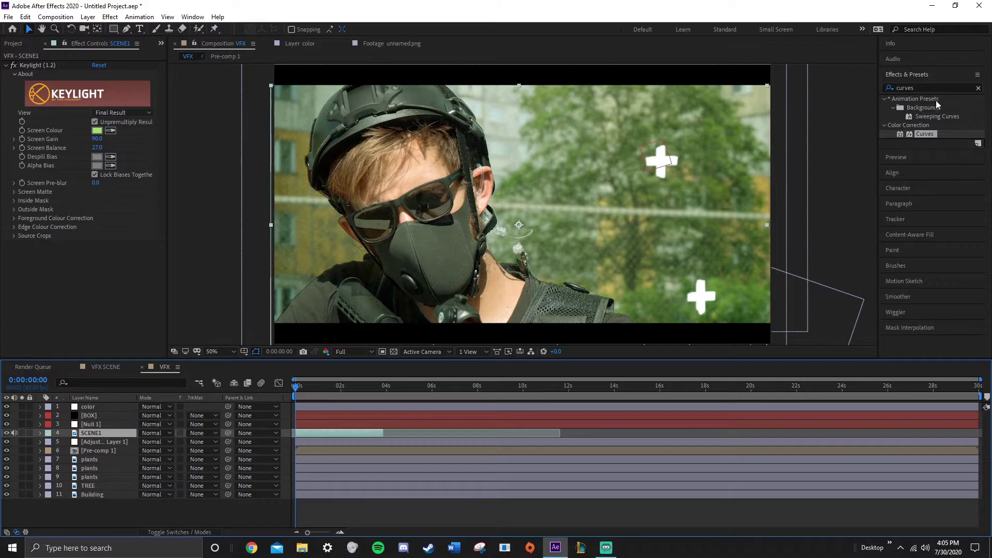
{"action": "left_click", "coordinate": [913, 89]}
{"action": "left_click_drag", "start_coordinate": [912, 89], "coordinate": [848, 91]}
{"action": "type", "text": "d"}
{"action": "key", "text": "BackSpace"}
{"action": "type", "text": "sa"}
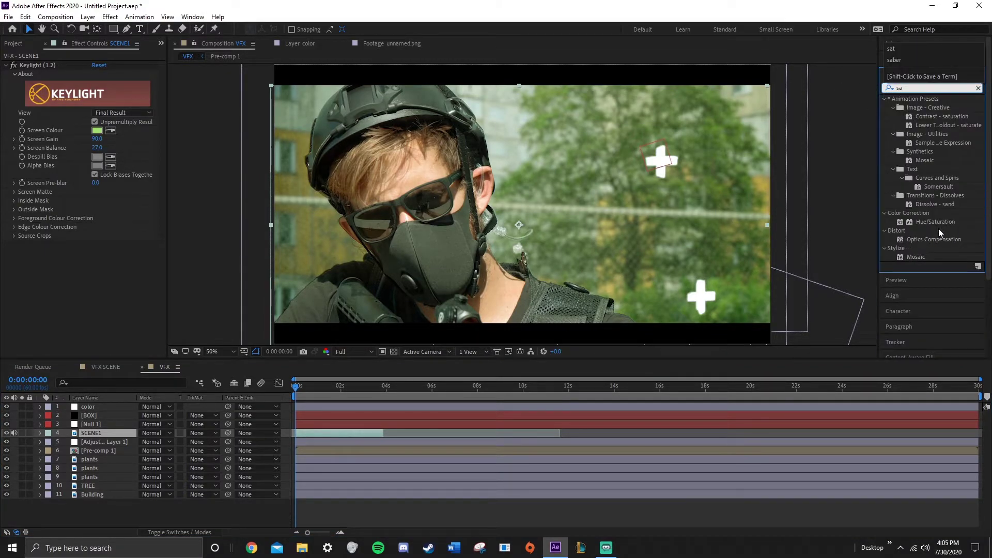
{"action": "double_click", "coordinate": [937, 222]}
{"action": "left_click_drag", "start_coordinate": [87, 317], "coordinate": [79, 313]}
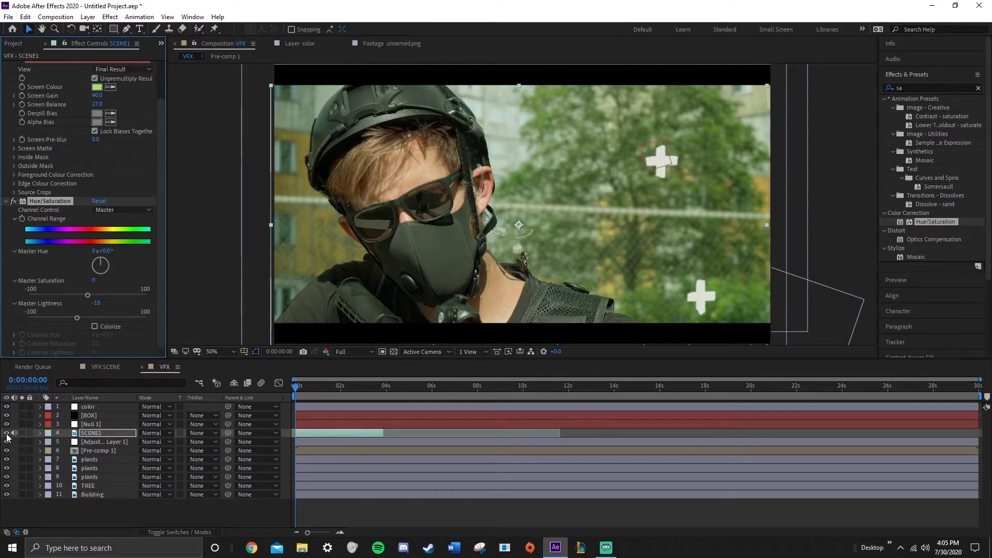
Toggle SCENE1's Hue/Saturation effect off and on repeatedly to compare the soldier with and without the darkening.
{"action": "left_click", "coordinate": [15, 202]}
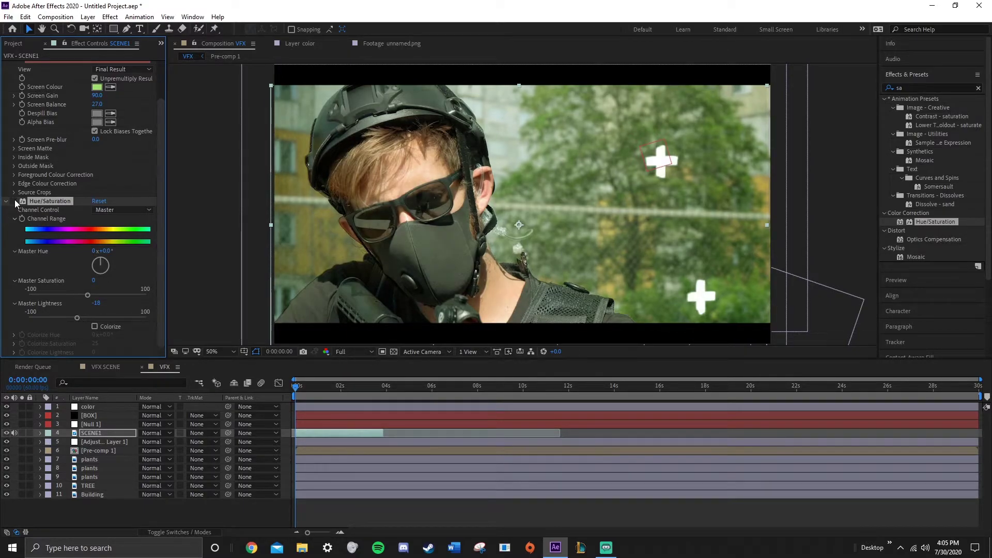
{"action": "left_click", "coordinate": [15, 202]}
{"action": "left_click", "coordinate": [14, 202]}
{"action": "left_click", "coordinate": [14, 202]}
{"action": "left_click", "coordinate": [14, 202]}
{"action": "left_click", "coordinate": [14, 202]}
{"action": "left_click", "coordinate": [14, 202]}
{"action": "left_click", "coordinate": [15, 202]}
{"action": "left_click", "coordinate": [14, 202]}
{"action": "left_click", "coordinate": [15, 202]}
{"action": "left_click", "coordinate": [14, 202]}
{"action": "left_click", "coordinate": [15, 202]}
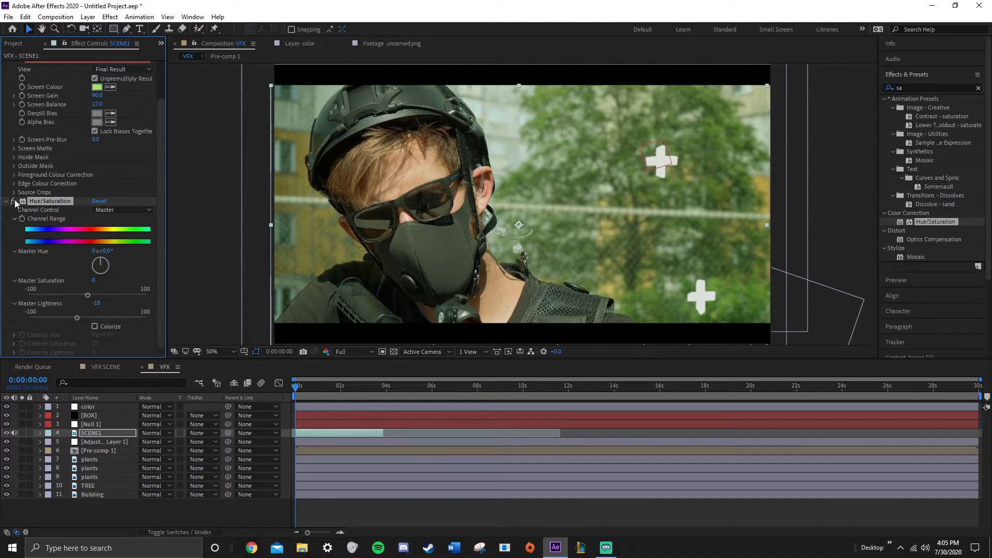
{"action": "left_click", "coordinate": [195, 229]}
Add the 17 Slow Atmosphere.mp4 clip from the project to the VFX composition, directly beneath the SCENE1 layer.
{"action": "left_click", "coordinate": [21, 43]}
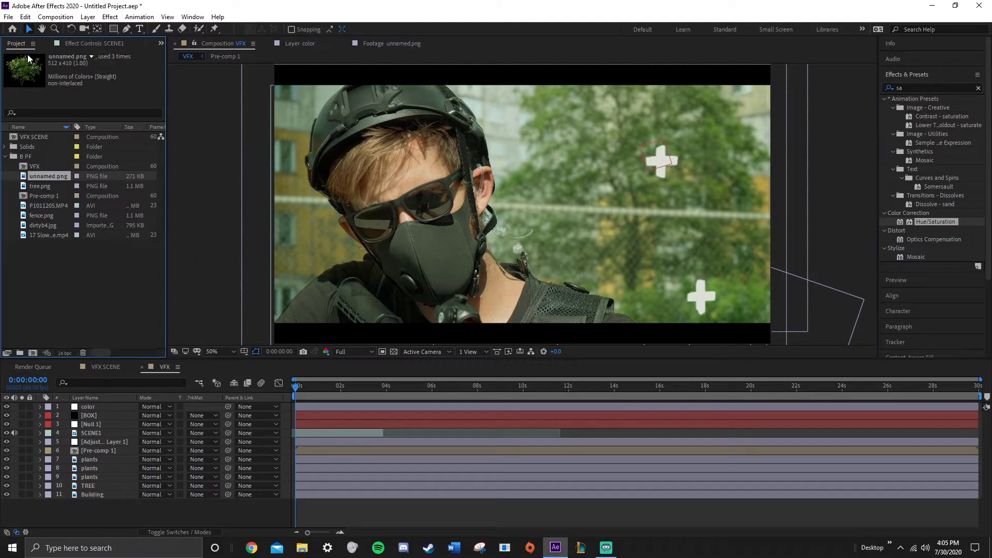
{"action": "left_click", "coordinate": [42, 235]}
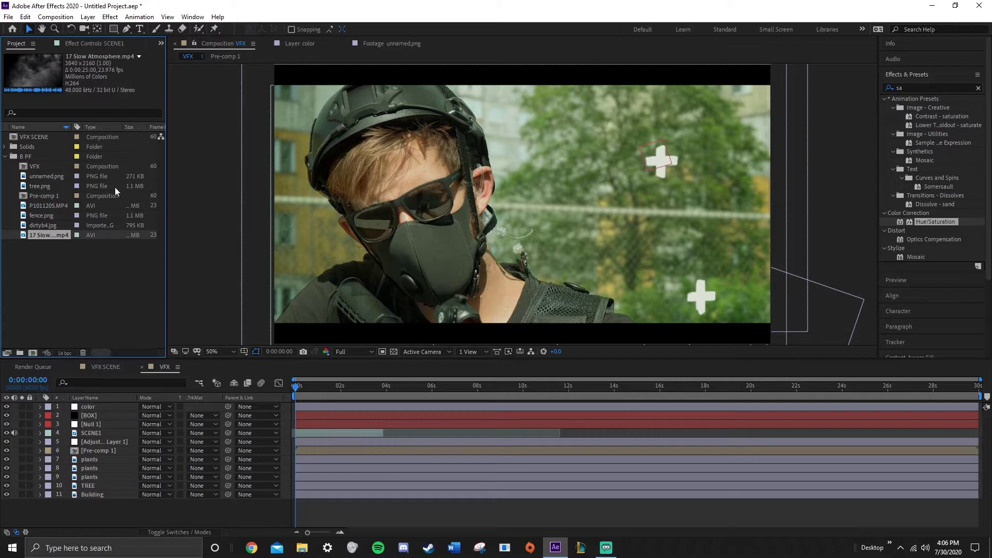
{"action": "left_click_drag", "start_coordinate": [43, 234], "coordinate": [125, 437]}
{"action": "left_click", "coordinate": [160, 442]}
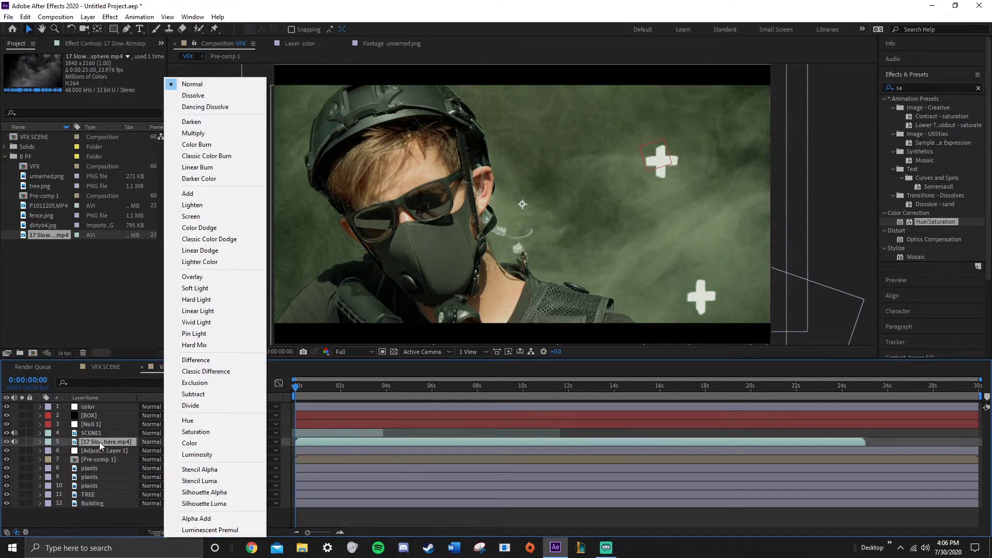
Open the smoke clip in its own layer view and scrub through its footage to examine the smoke's movement.
{"action": "double_click", "coordinate": [99, 441]}
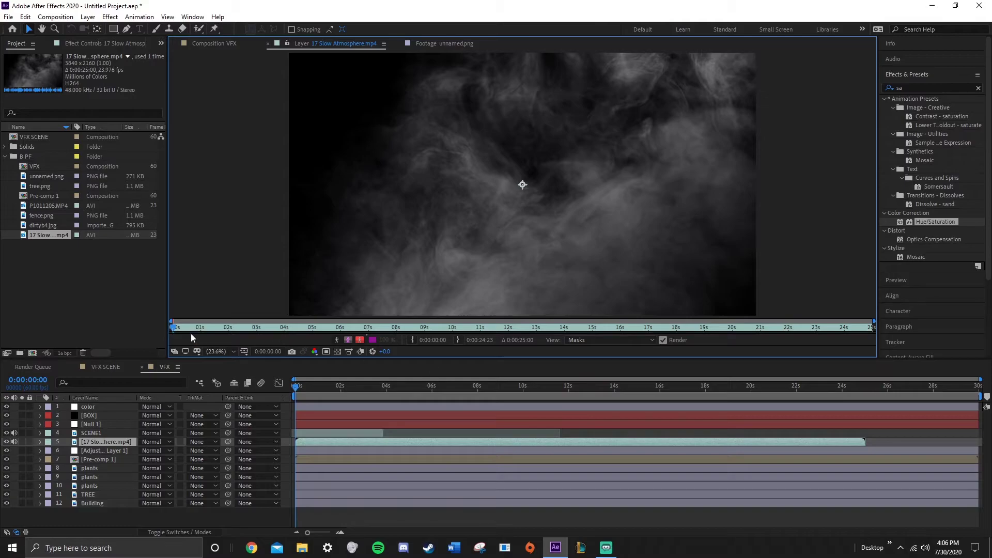
{"action": "left_click_drag", "start_coordinate": [184, 327], "coordinate": [492, 317]}
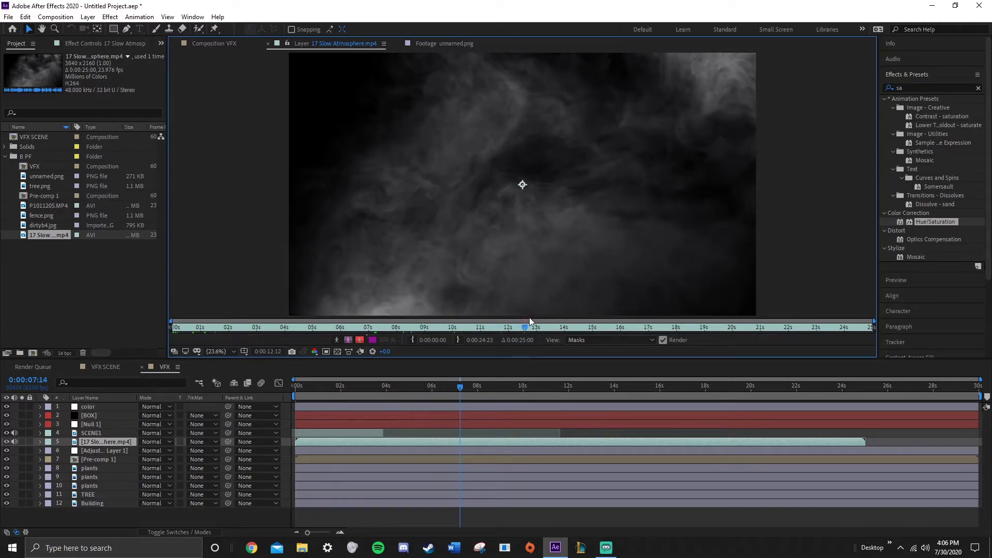
{"action": "left_click_drag", "start_coordinate": [554, 318], "coordinate": [496, 327]}
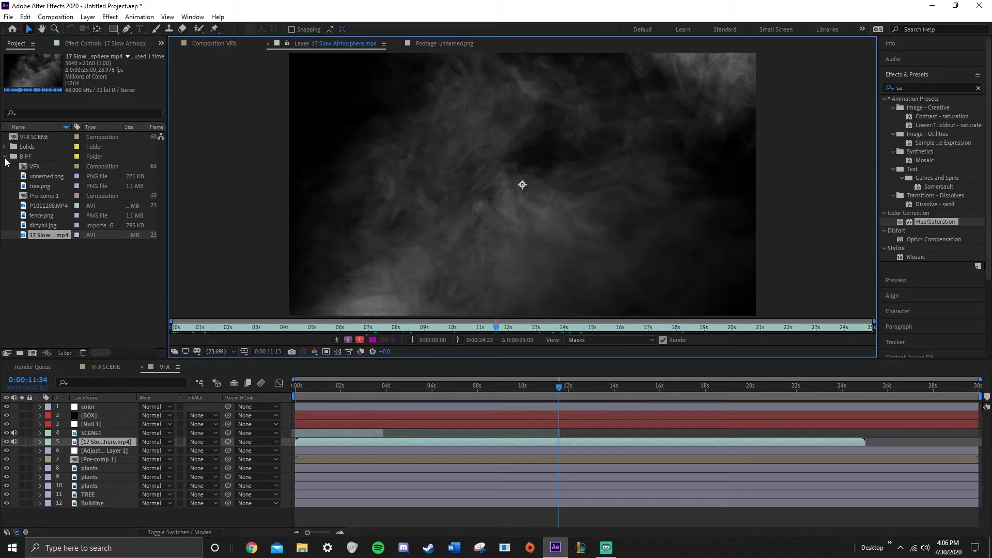
Set the smoke layer's blending mode to Screen and return to the VFX composition view.
{"action": "left_click", "coordinate": [98, 445]}
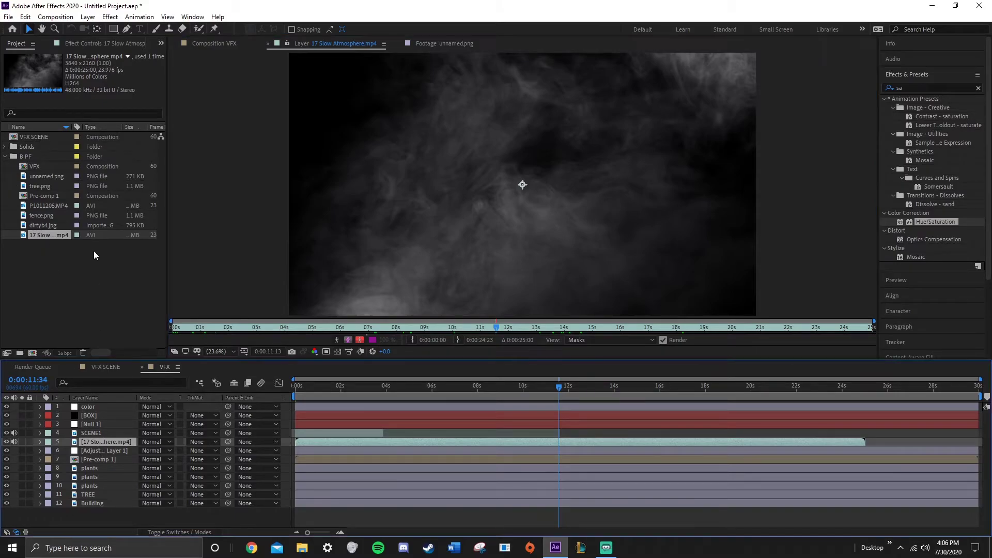
{"action": "left_click", "coordinate": [154, 442]}
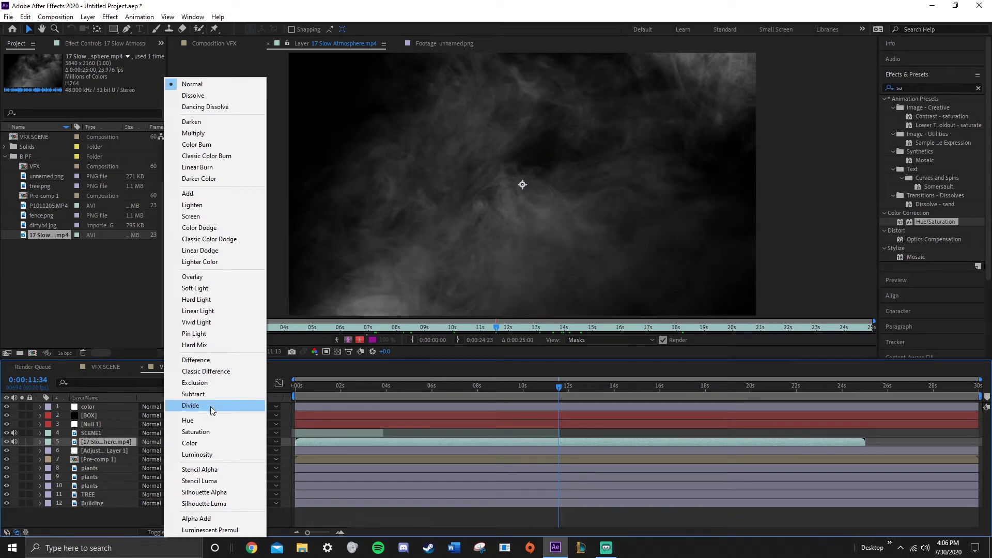
{"action": "left_click", "coordinate": [214, 216]}
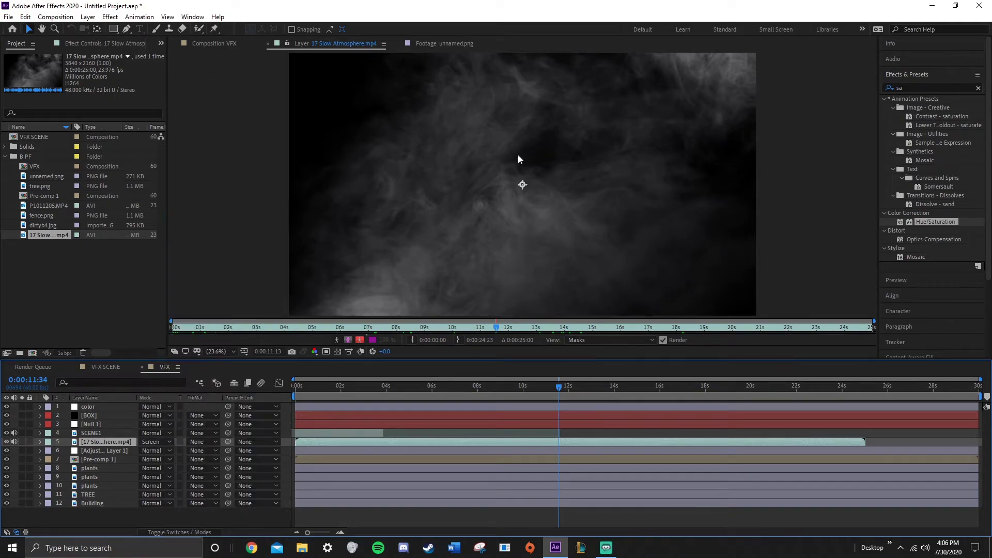
{"action": "left_click", "coordinate": [206, 45]}
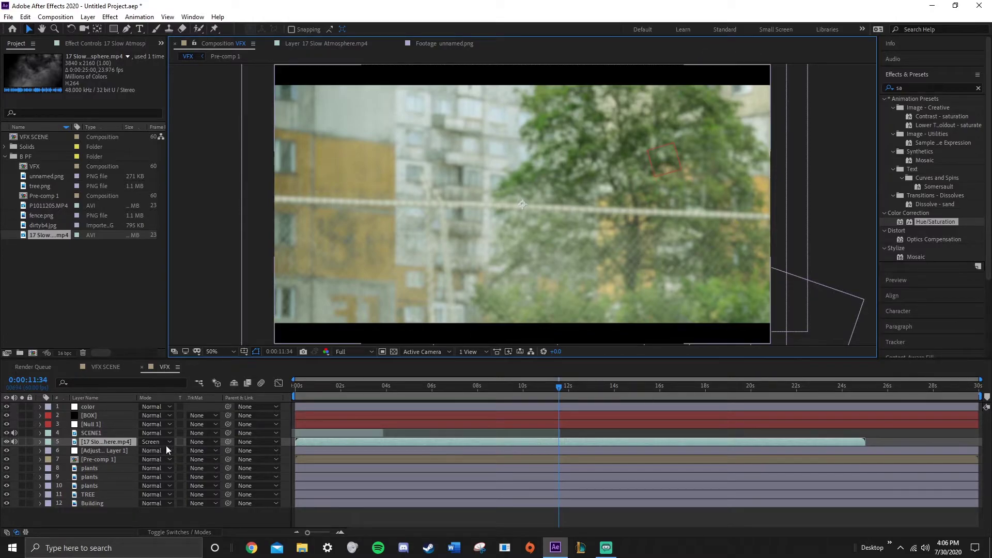
Try the smoke layer at 35% opacity, compare it hidden and shown, and delete the layer.
{"action": "key", "text": "t"}
{"action": "left_click_drag", "start_coordinate": [144, 450], "coordinate": [122, 438]}
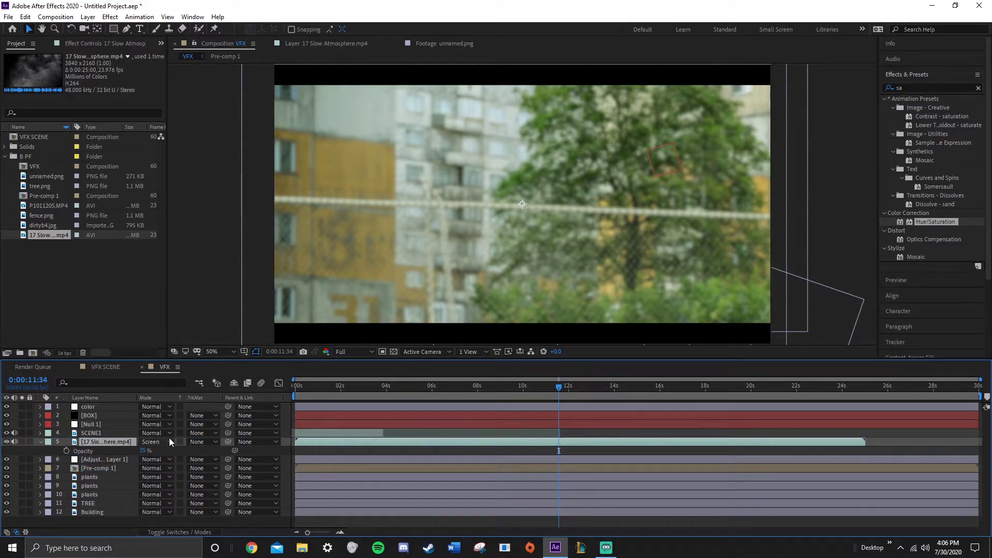
{"action": "left_click", "coordinate": [7, 442]}
{"action": "left_click", "coordinate": [7, 442]}
{"action": "key", "text": "Delete"}
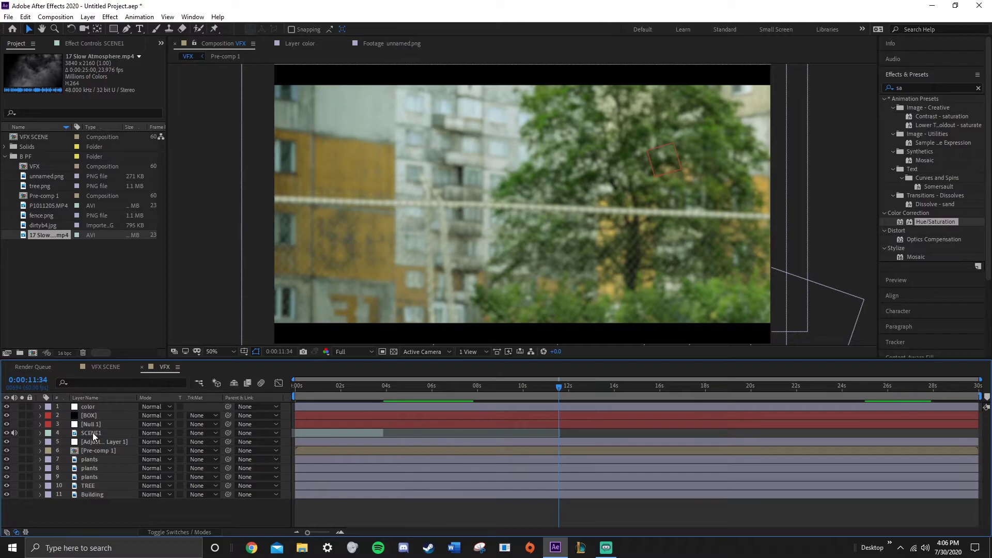
Mute the SCENE1 layer's audio and move the current time to 0:00:01:05, where the soldier is aiming.
{"action": "left_click", "coordinate": [92, 432]}
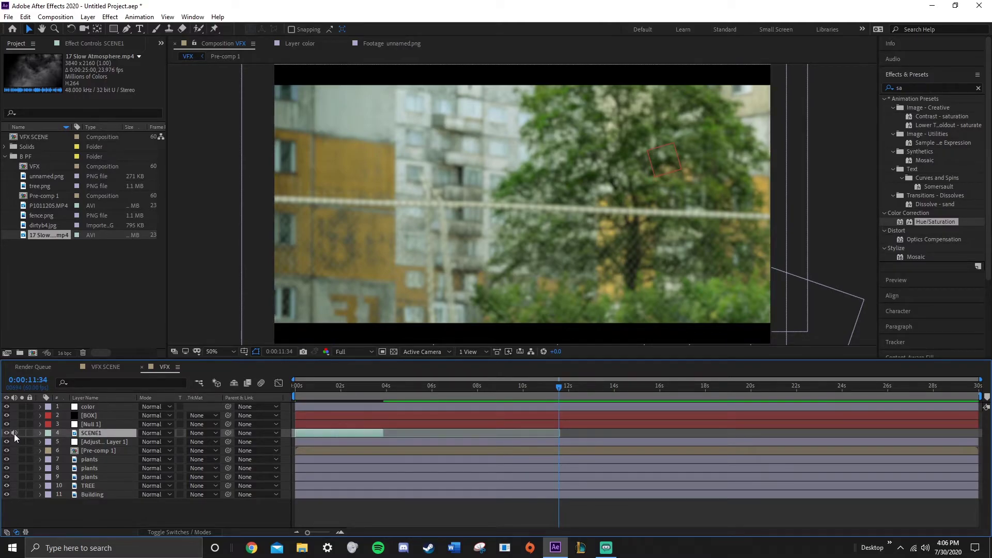
{"action": "left_click", "coordinate": [296, 45]}
{"action": "left_click", "coordinate": [221, 48]}
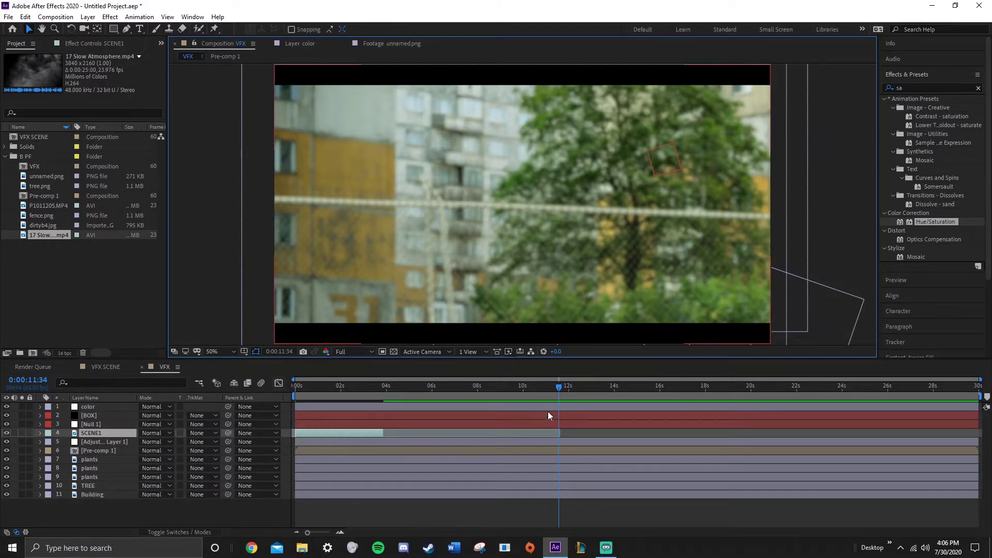
{"action": "left_click_drag", "start_coordinate": [557, 386], "coordinate": [320, 404]}
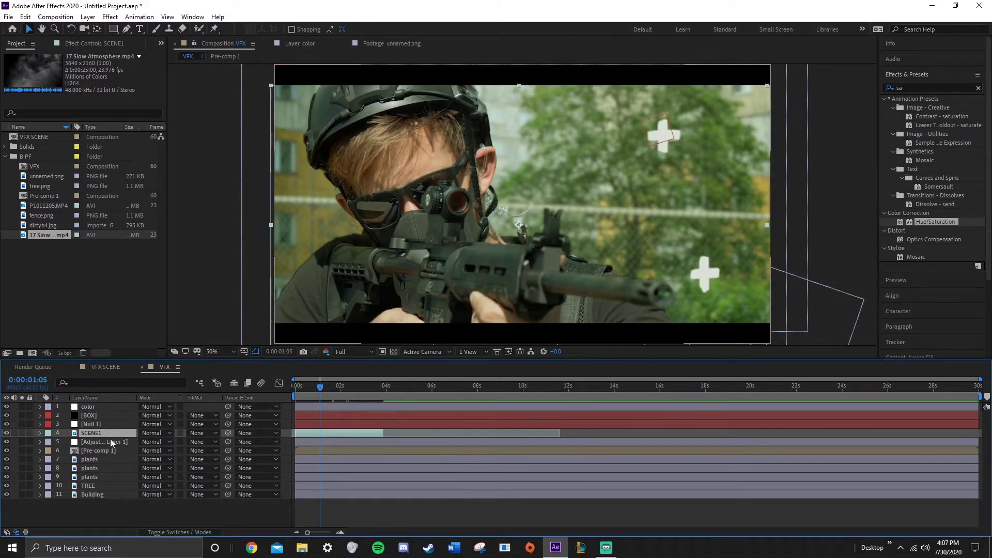
Place 17 Slow Atmosphere.mp4 beneath SCENE1 again and set its blending mode to Screen.
{"action": "left_click_drag", "start_coordinate": [32, 238], "coordinate": [122, 440]}
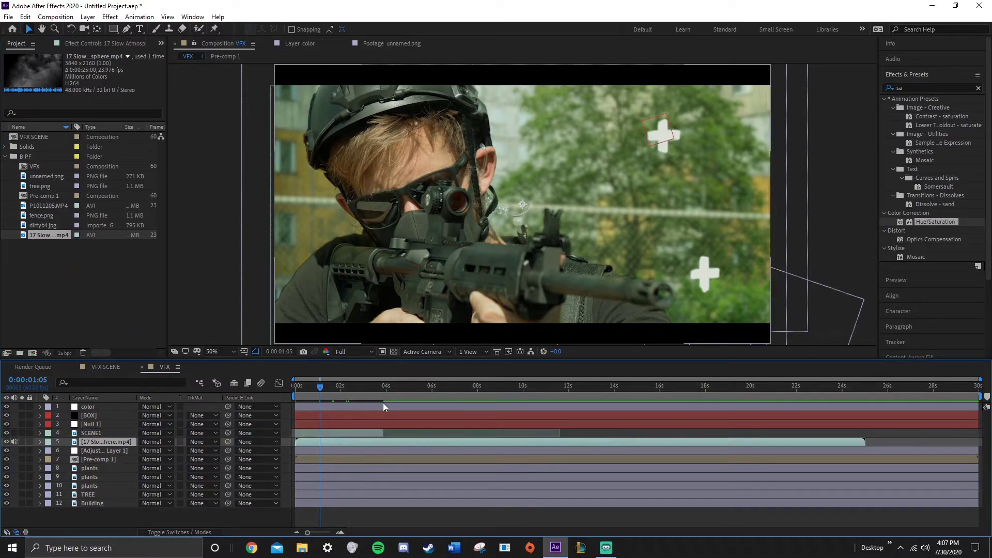
{"action": "left_click", "coordinate": [155, 442]}
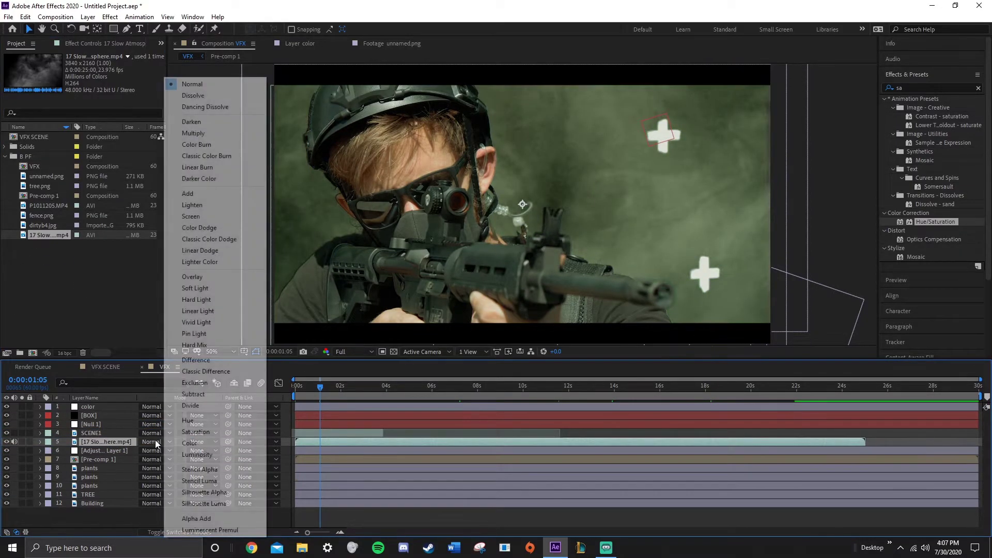
{"action": "left_click", "coordinate": [225, 216]}
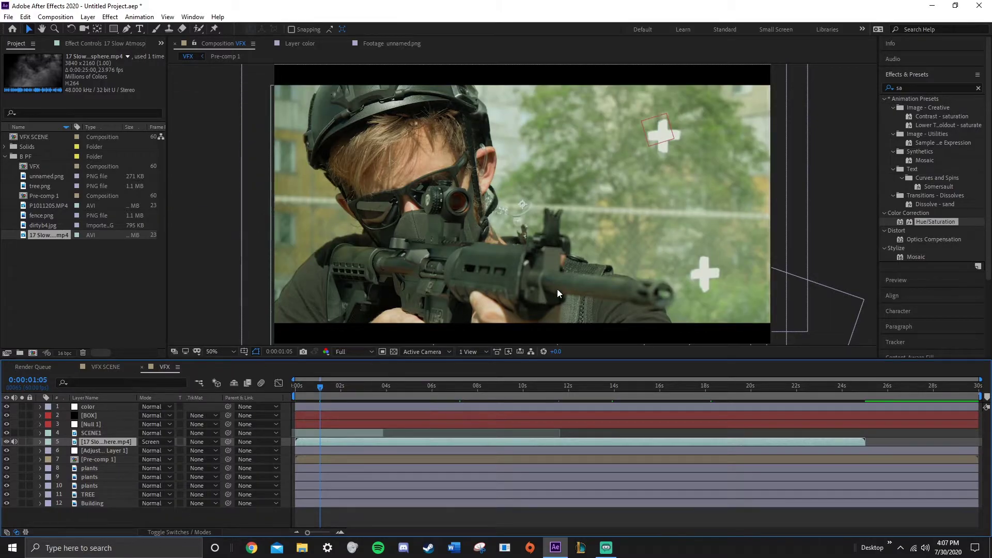
Scale the smoke layer to 54%.
{"action": "key", "text": "t"}
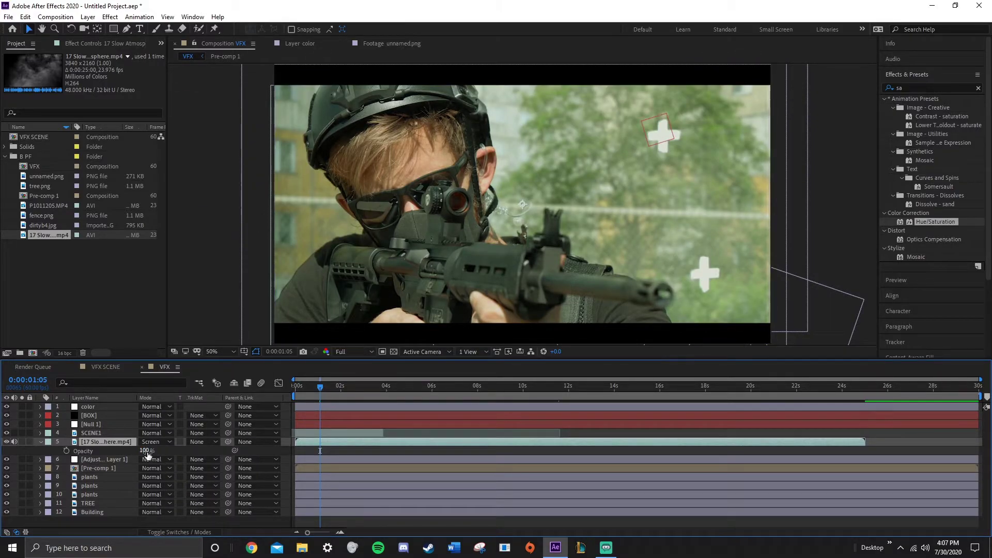
{"action": "key", "text": "s"}
{"action": "left_click_drag", "start_coordinate": [156, 450], "coordinate": [145, 451]}
Find the VC Color Vibrance effect and apply it to the smoke layer.
{"action": "left_click", "coordinate": [911, 90]}
{"action": "left_click_drag", "start_coordinate": [912, 88], "coordinate": [870, 91]}
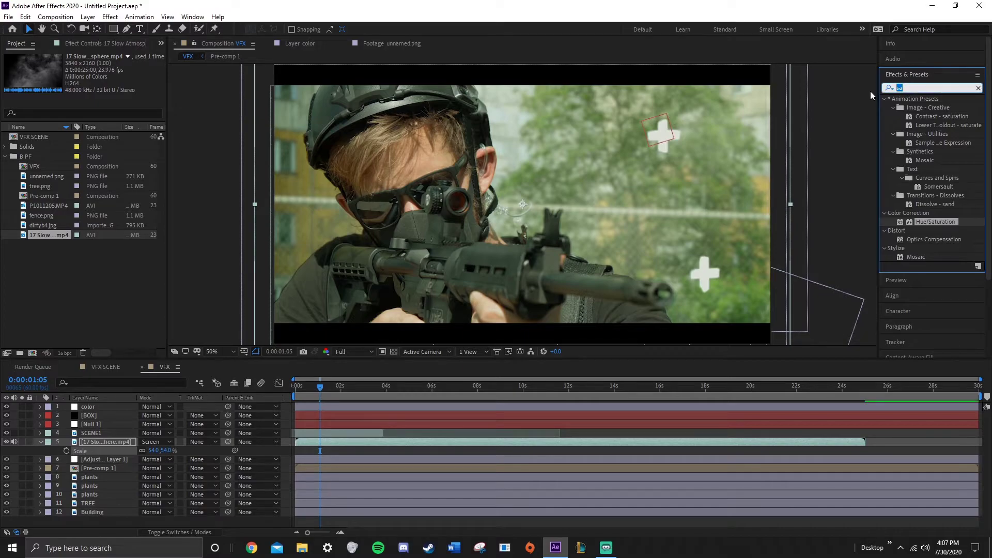
{"action": "key", "text": "BackSpace"}
{"action": "type", "text": "vc"}
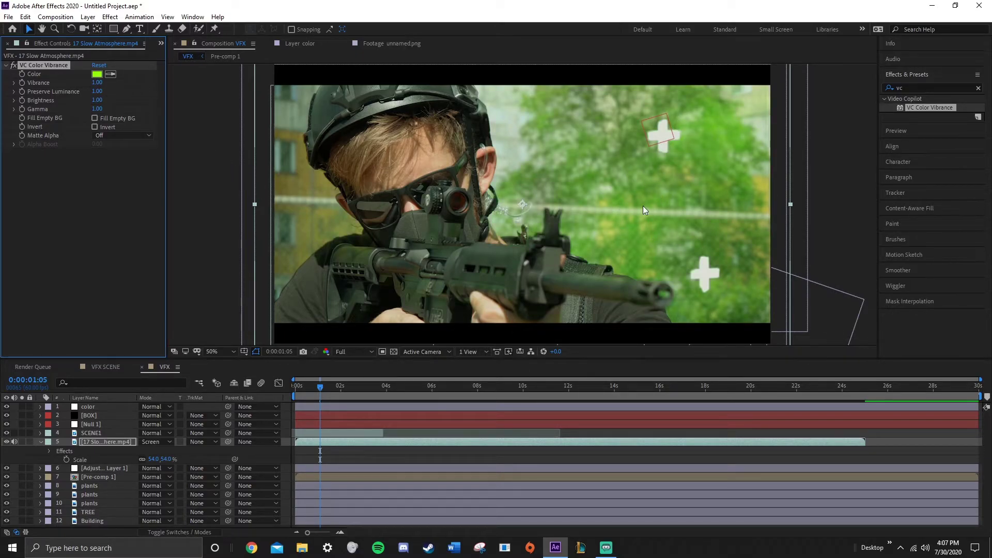
{"action": "left_click", "coordinate": [111, 442]}
Change the smoke's VC Color Vibrance color to orange, FF8400.
{"action": "left_click", "coordinate": [97, 74]}
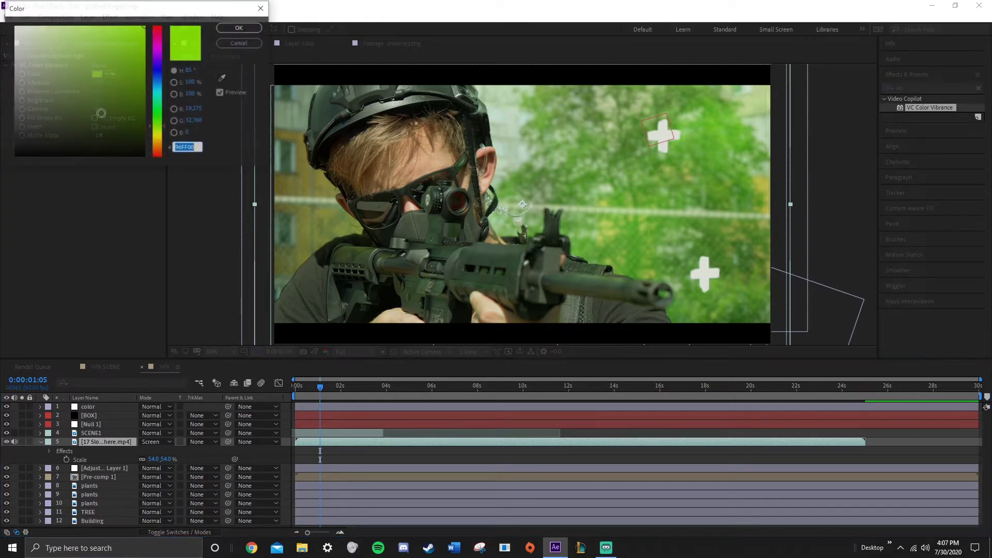
{"action": "left_click", "coordinate": [157, 147]}
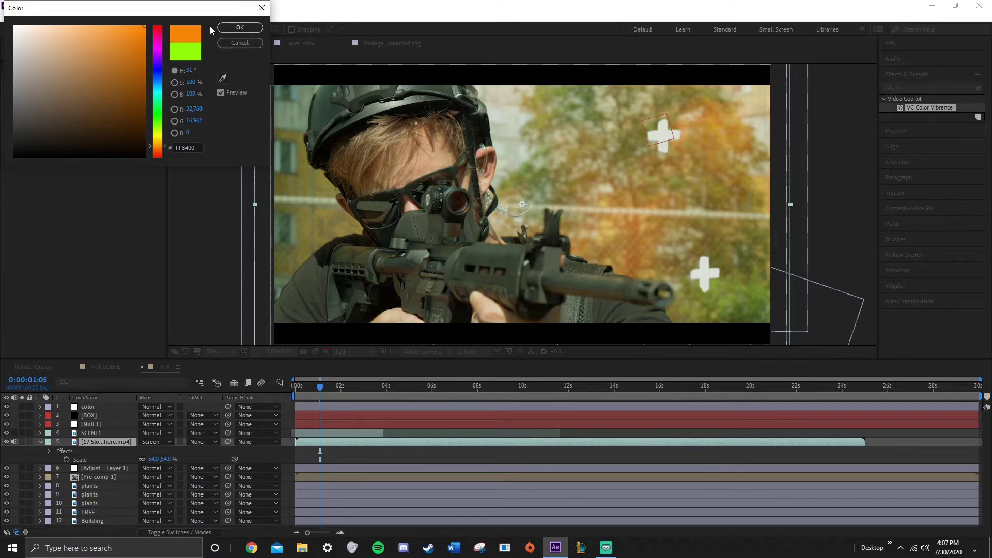
{"action": "left_click", "coordinate": [238, 27]}
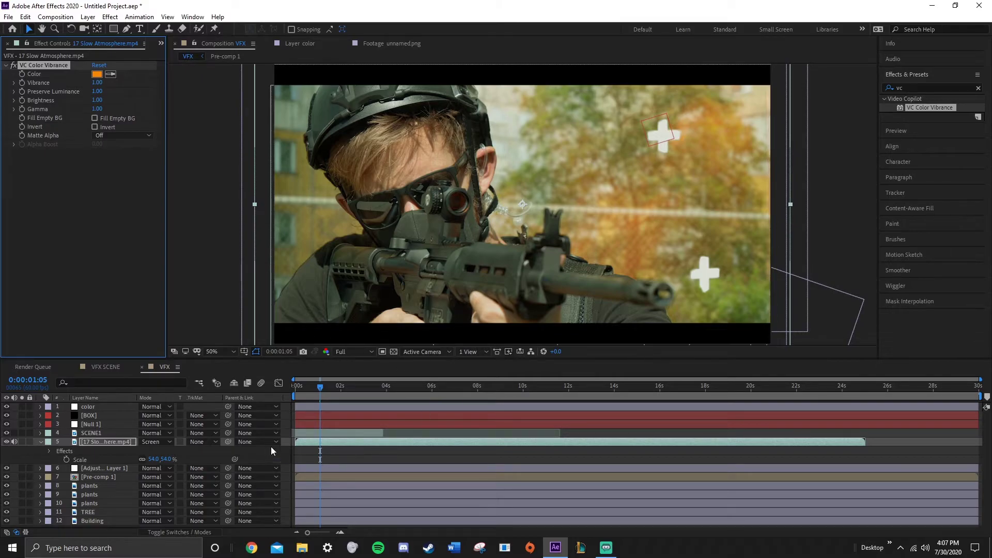
Speed up the smoke layer with Time Stretch, using a Stretch Factor of 20.
{"action": "left_click_drag", "start_coordinate": [319, 388], "coordinate": [311, 384]}
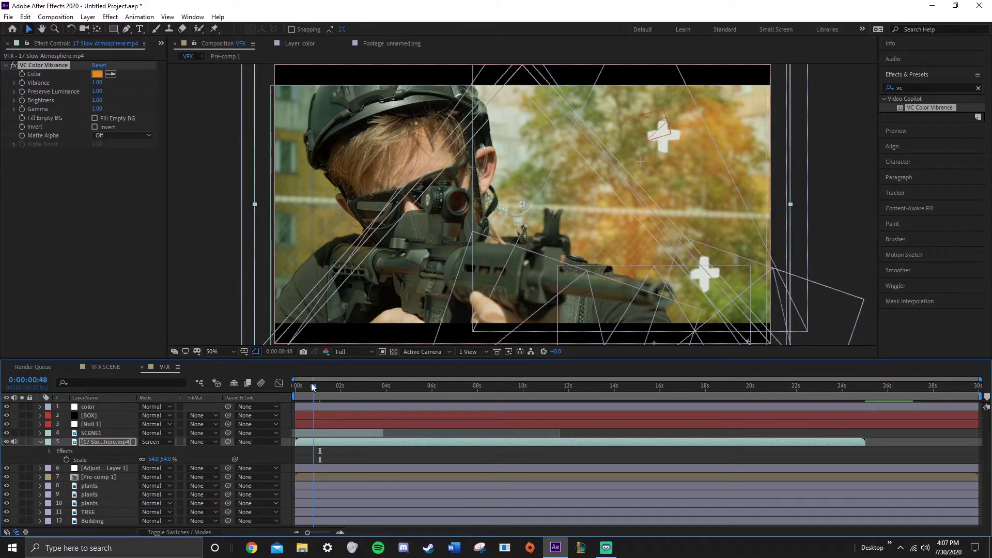
{"action": "left_click", "coordinate": [103, 438]}
{"action": "right_click", "coordinate": [103, 438]}
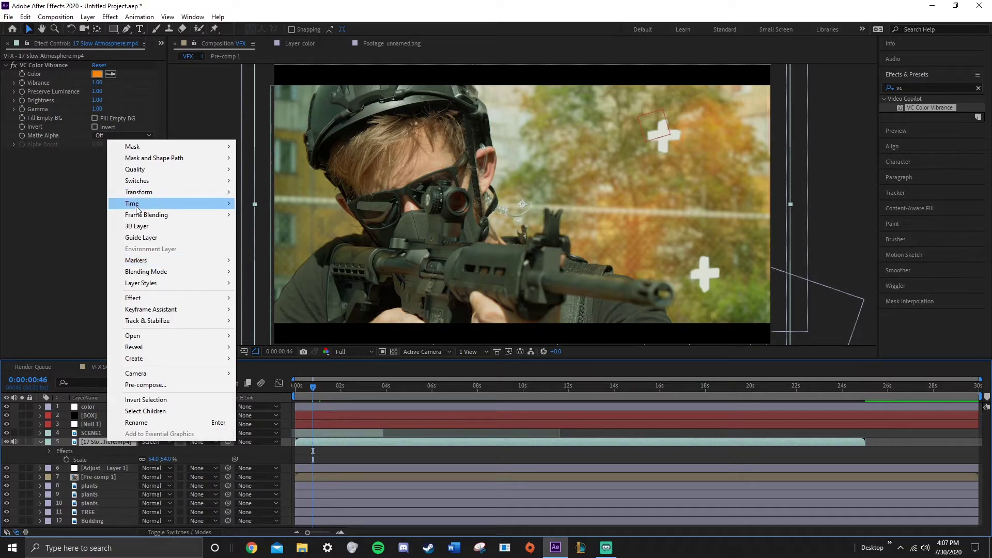
{"action": "mouse_move", "coordinate": [212, 203]}
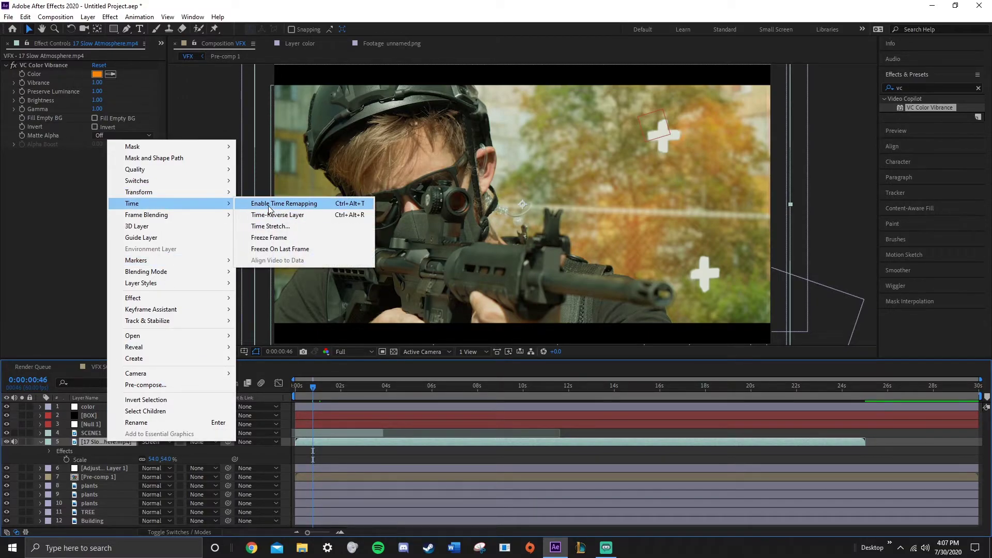
{"action": "left_click", "coordinate": [294, 226]}
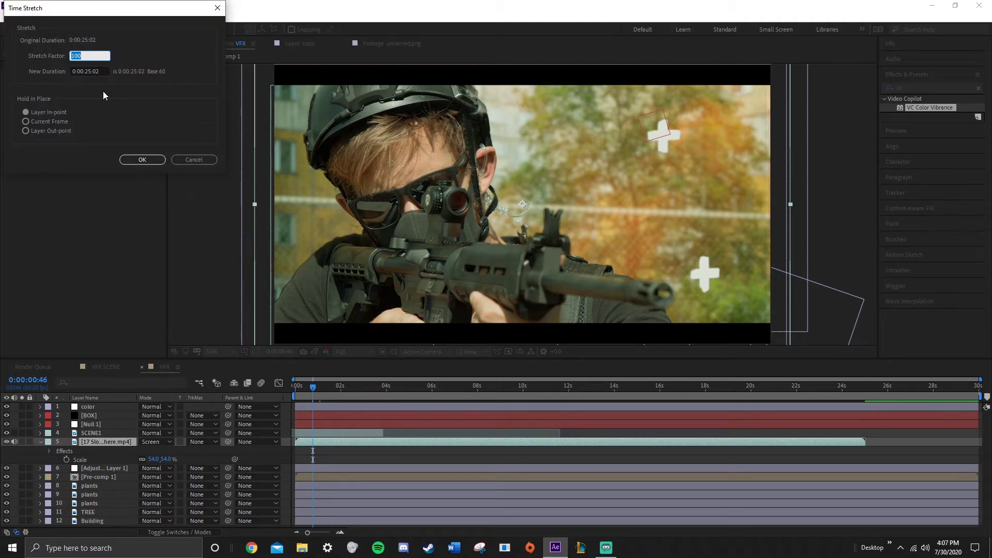
{"action": "type", "text": "20"}
{"action": "left_click", "coordinate": [139, 160]}
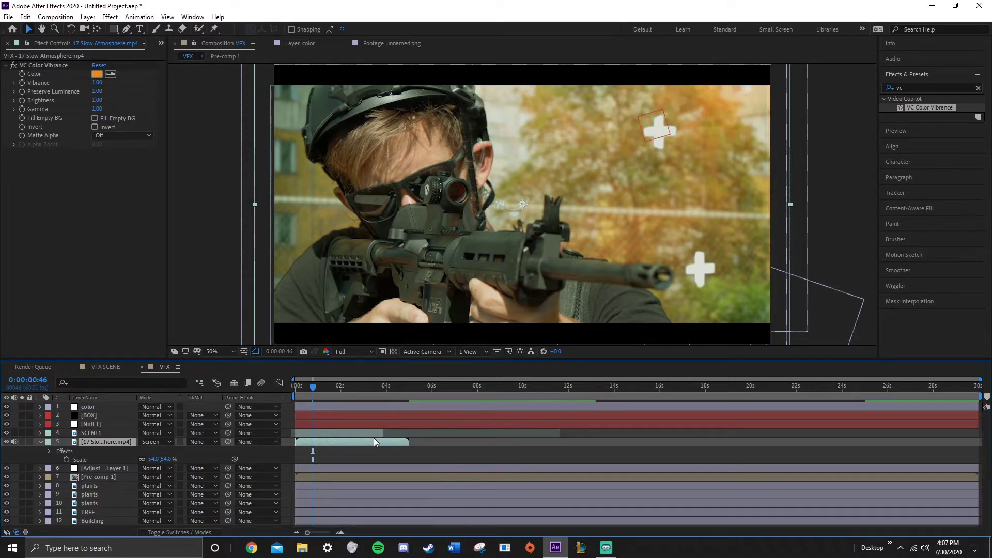
Scrub through the start to check the sped-up smoke, collapse its layer properties and return to the first frame.
{"action": "left_click_drag", "start_coordinate": [313, 387], "coordinate": [301, 387]}
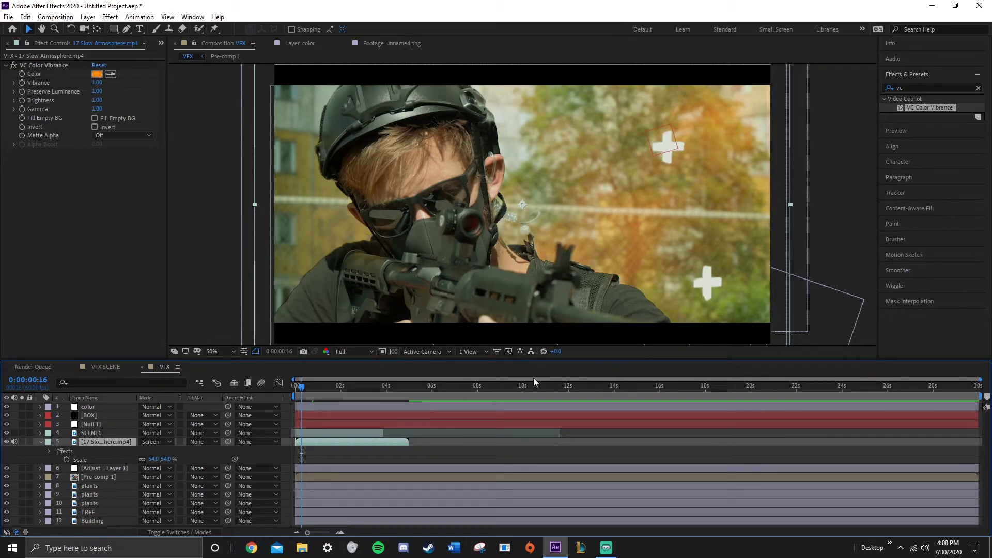
{"action": "left_click", "coordinate": [40, 442]}
{"action": "left_click_drag", "start_coordinate": [299, 389], "coordinate": [294, 387]}
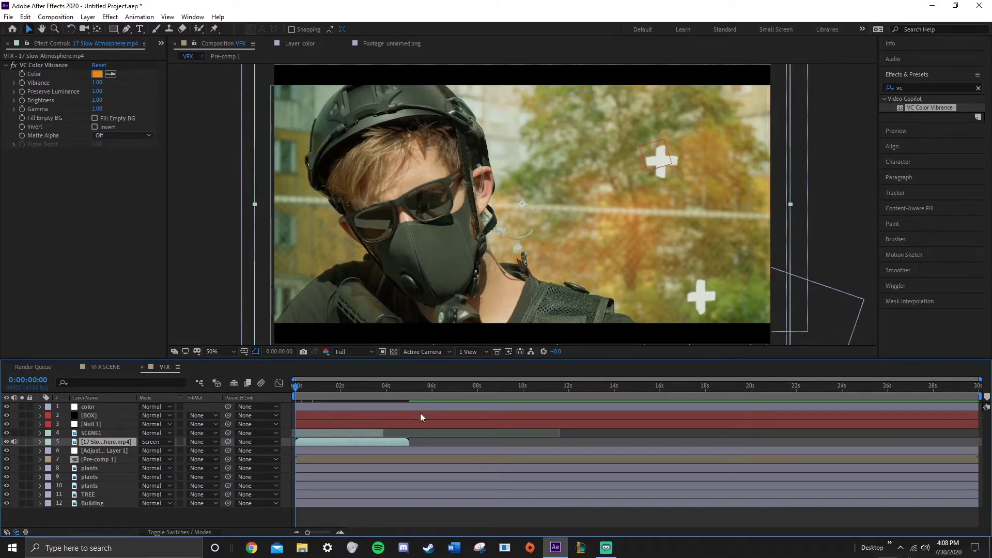
Parent the Building layer to Null 1 so the background follows the tracked camera motion.
{"action": "left_click", "coordinate": [103, 434]}
{"action": "left_click", "coordinate": [111, 450]}
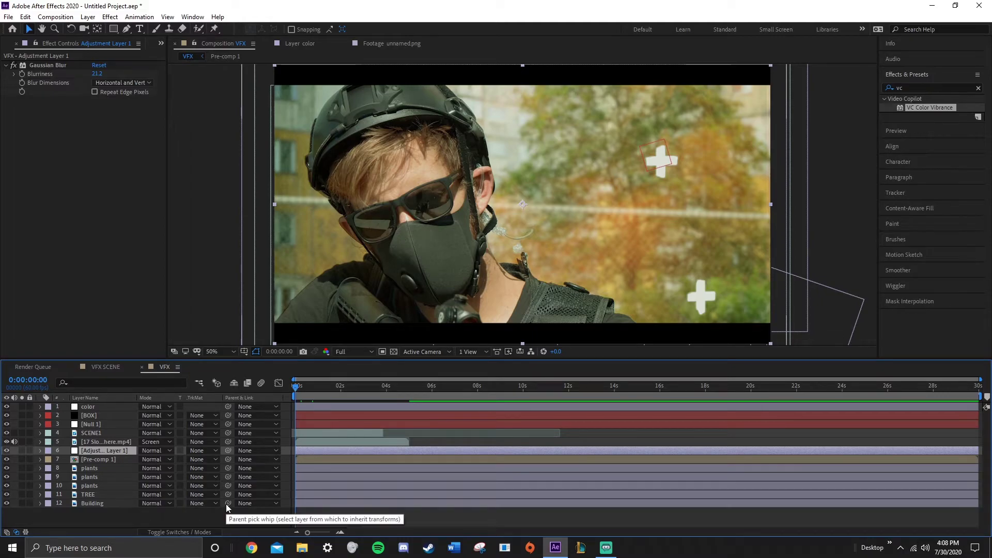
{"action": "left_click", "coordinate": [210, 503]}
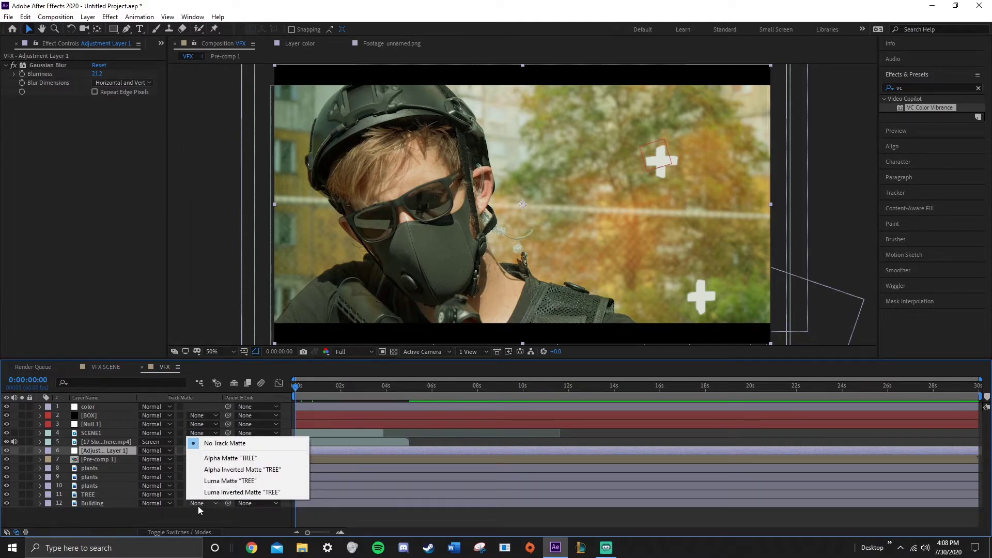
{"action": "left_click", "coordinate": [217, 509]}
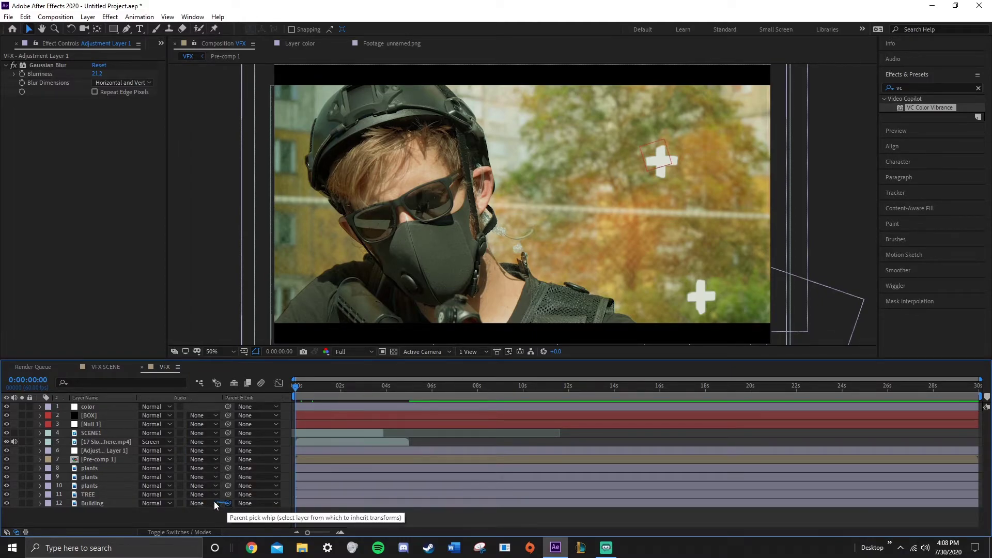
{"action": "left_click_drag", "start_coordinate": [228, 502], "coordinate": [98, 424]}
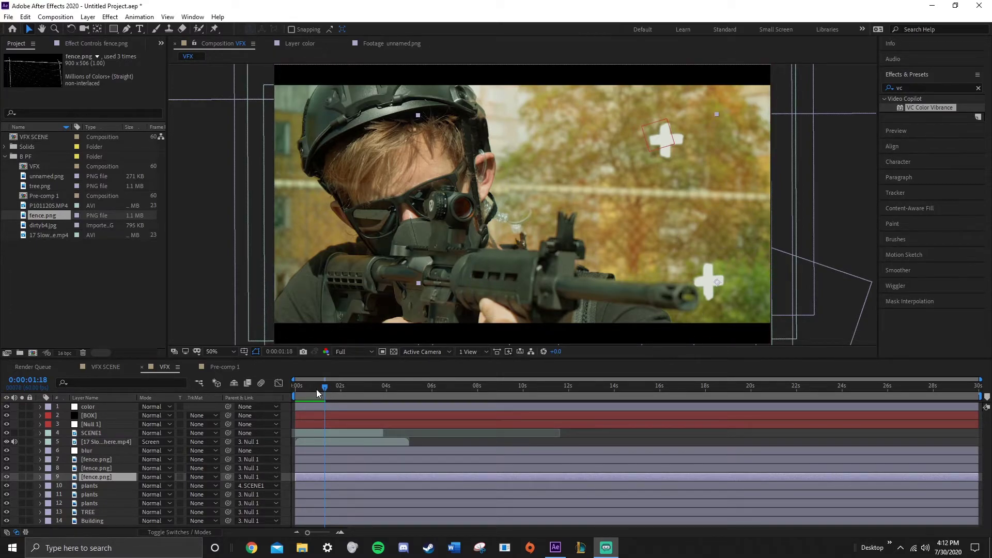
Play the composition from the first frame and scrub back to inspect the white tracking crosses behind the soldier.
{"action": "key", "text": "Home"}
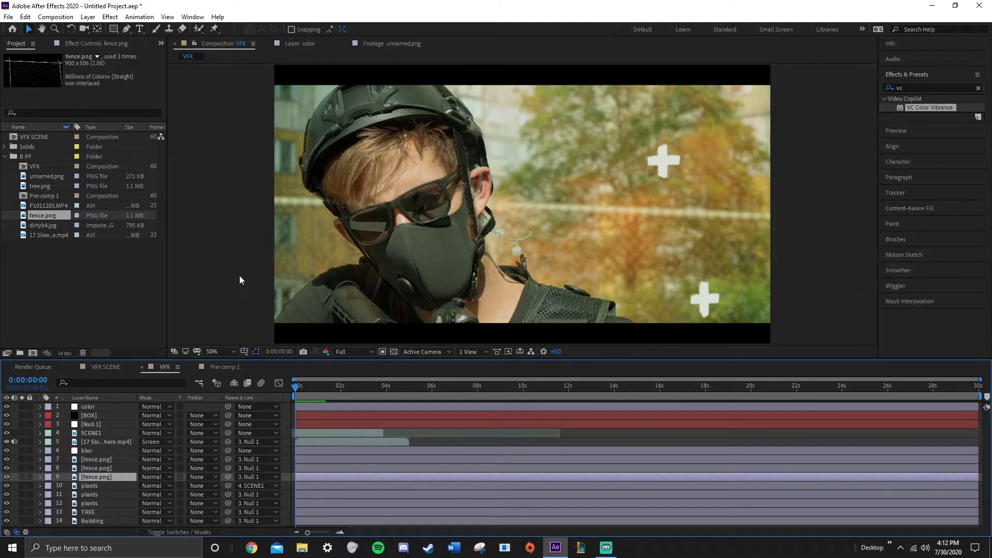
{"action": "key", "text": "space"}
{"action": "key", "text": "space"}
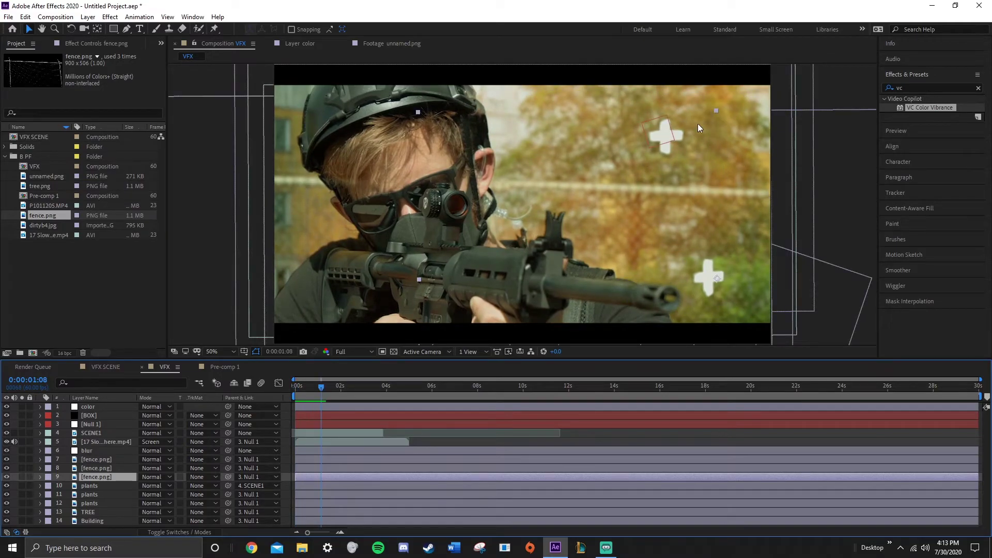
{"action": "left_click_drag", "start_coordinate": [320, 388], "coordinate": [310, 369]}
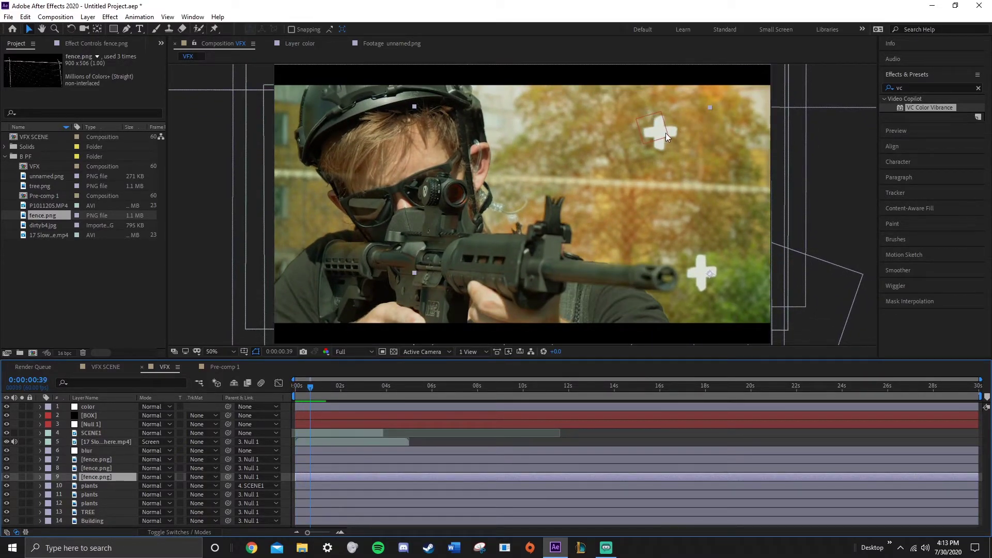
Draw a closed Pen mask on SCENE1 at the first frame, enclosing the soldier and excluding the white tracking crosses.
{"action": "left_click", "coordinate": [101, 434]}
{"action": "key", "text": "g"}
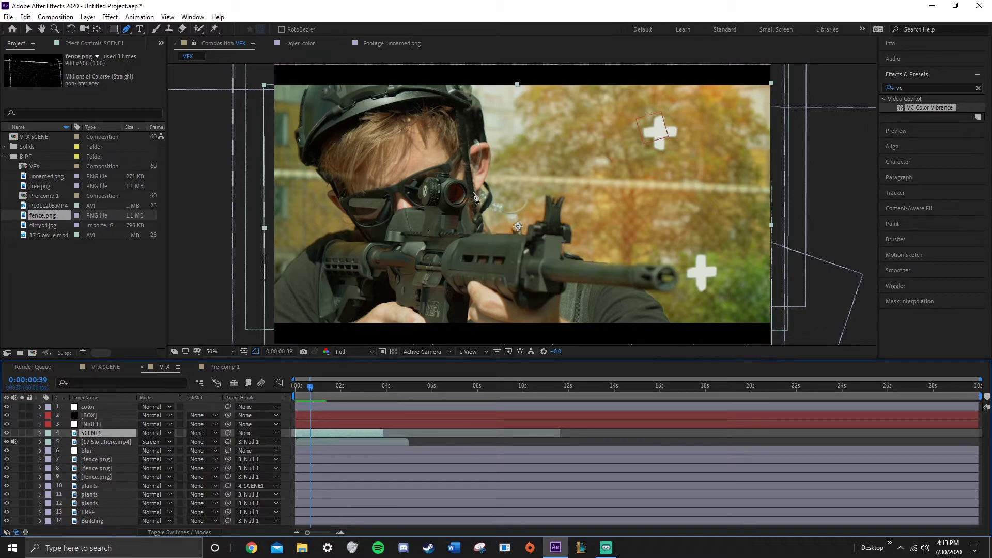
{"action": "key", "text": "Home"}
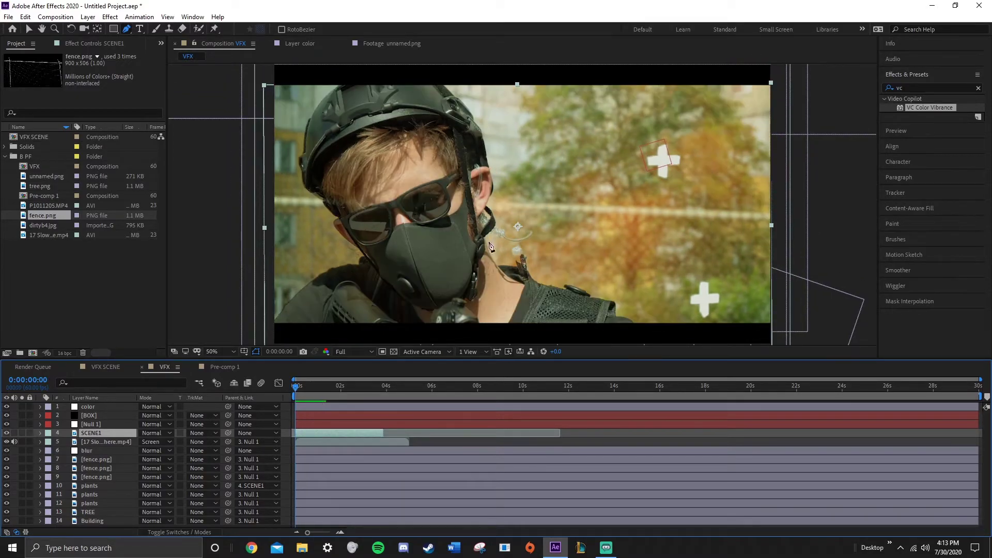
{"action": "left_click", "coordinate": [516, 74]}
{"action": "left_click", "coordinate": [573, 150]}
{"action": "left_click", "coordinate": [594, 194]}
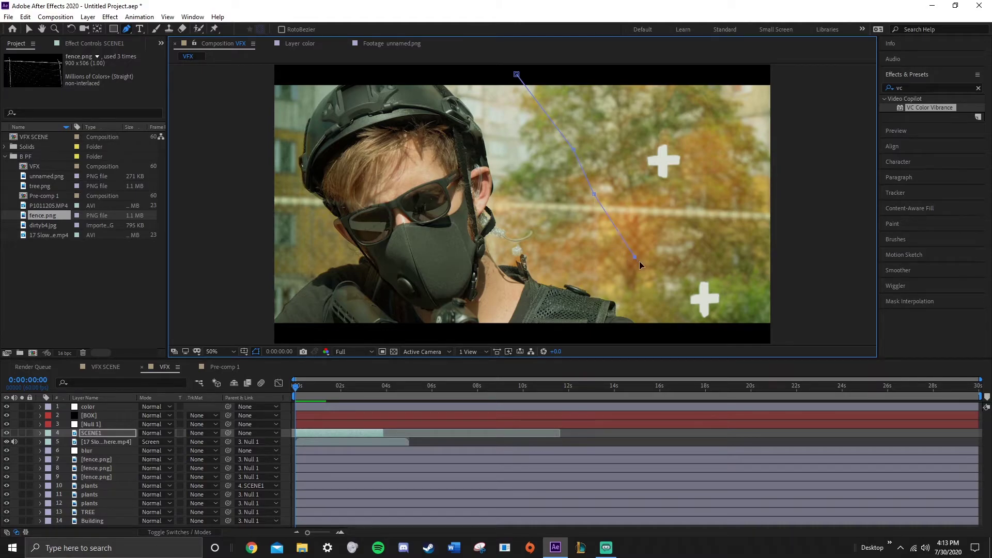
{"action": "left_click", "coordinate": [704, 335]}
{"action": "left_click", "coordinate": [255, 332]}
{"action": "left_click", "coordinate": [236, 74]}
{"action": "left_click", "coordinate": [324, 75]}
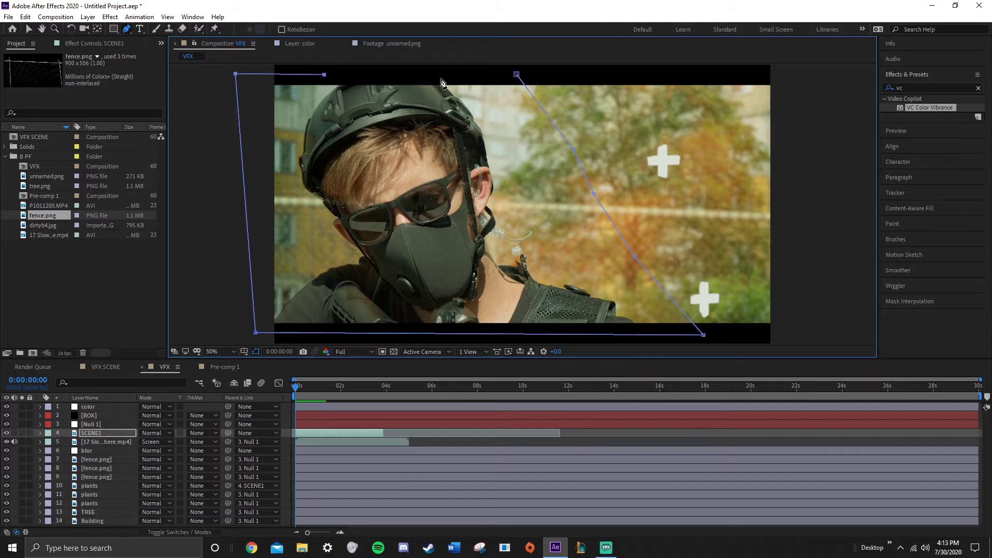
{"action": "left_click", "coordinate": [516, 74]}
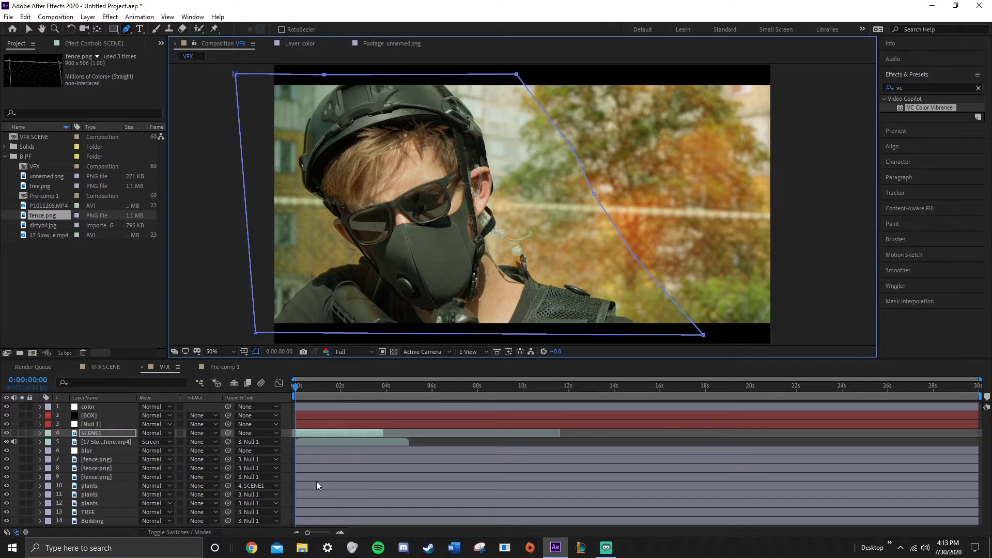
Start keyframing the SCENE1 Mask Path at the first frame and shift the whole mask to follow the soldier at 0:00:00:20.
{"action": "key", "text": "m"}
{"action": "left_click", "coordinate": [75, 451]}
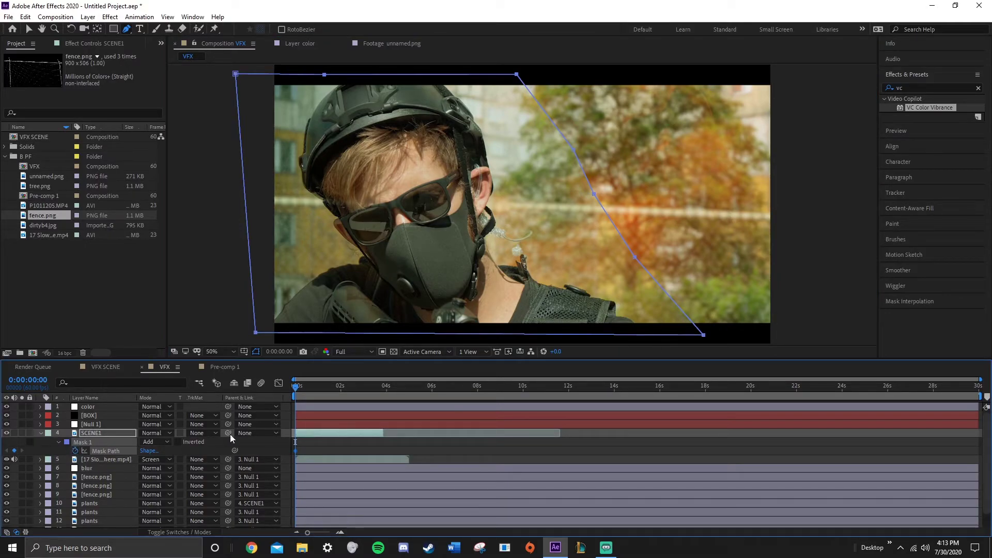
{"action": "left_click_drag", "start_coordinate": [297, 390], "coordinate": [305, 389]}
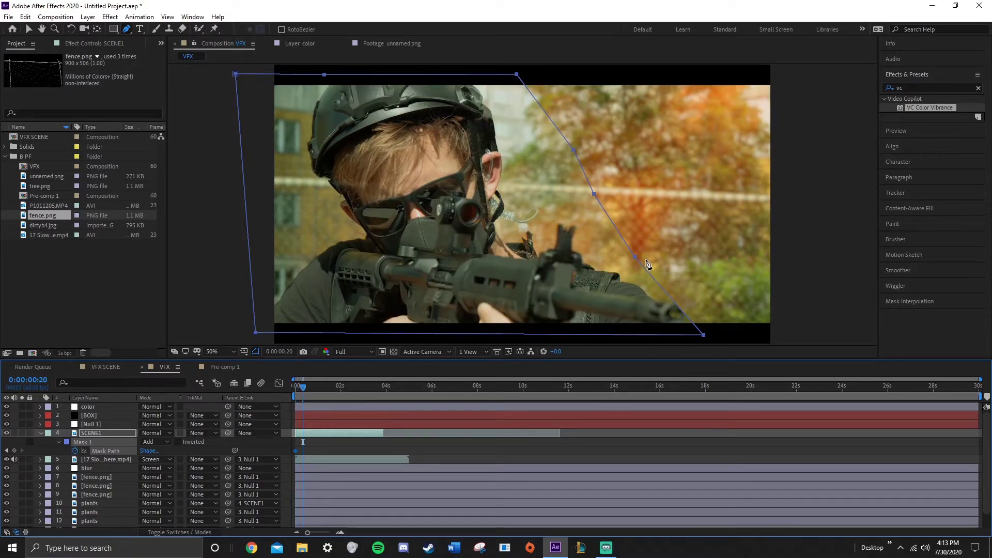
{"action": "left_click_drag", "start_coordinate": [637, 259], "coordinate": [660, 256]}
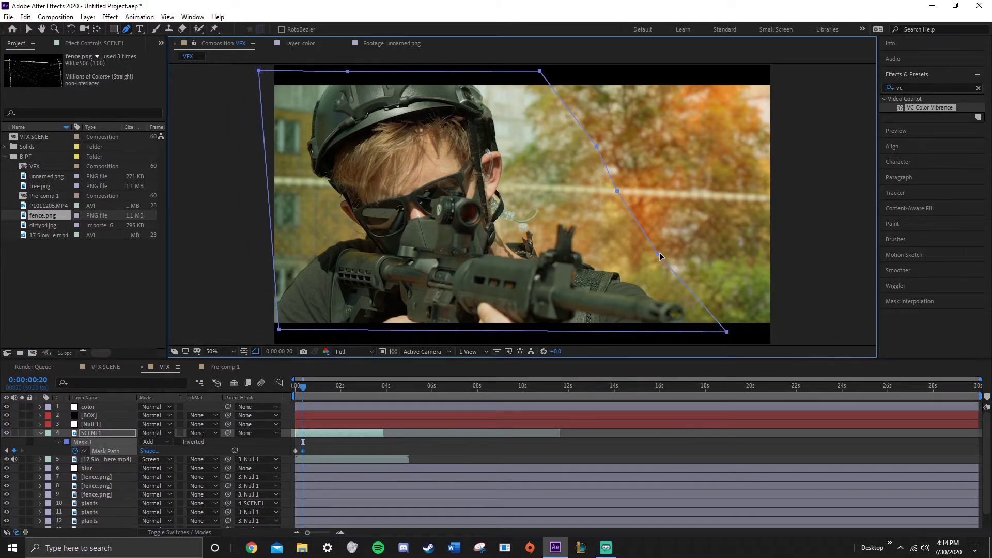
{"action": "mouse_move", "coordinate": [278, 331]}
{"action": "left_mouse_down"}
{"action": "mouse_move", "coordinate": [269, 333]}
{"action": "mouse_move", "coordinate": [289, 328]}
{"action": "mouse_move", "coordinate": [280, 329]}
{"action": "left_mouse_up"}
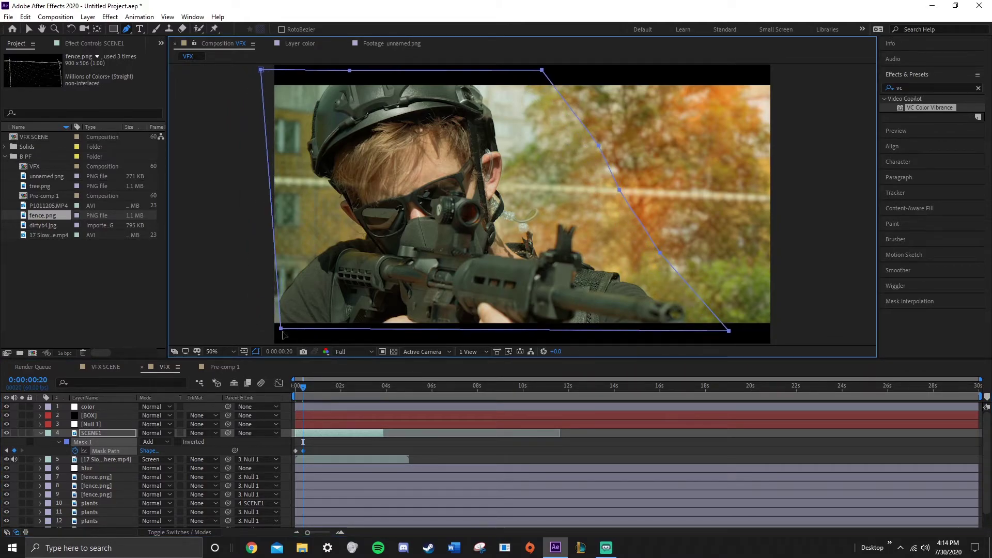
{"action": "left_click", "coordinate": [304, 289]}
{"action": "key", "text": "ctrl+z"}
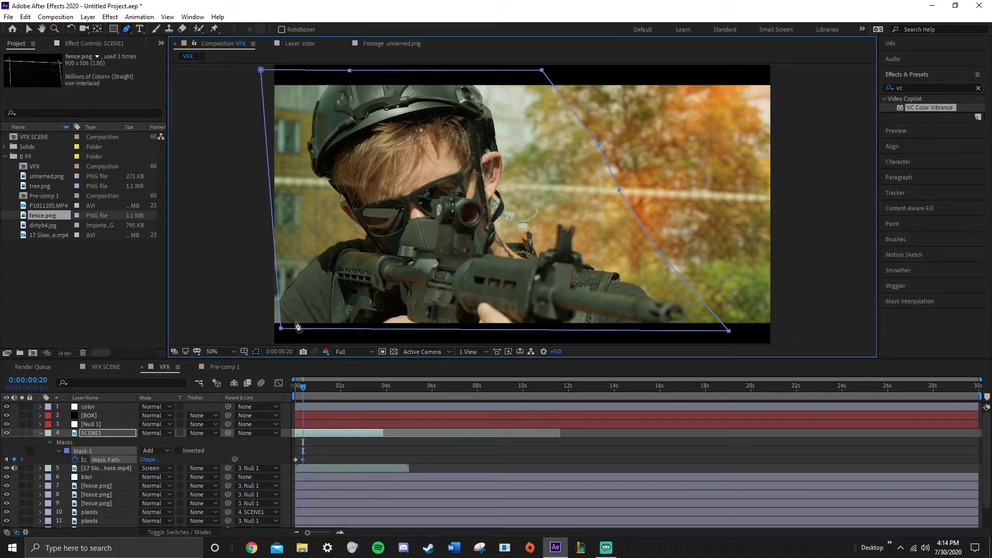
{"action": "key", "text": "v"}
{"action": "left_click_drag", "start_coordinate": [280, 329], "coordinate": [272, 330]}
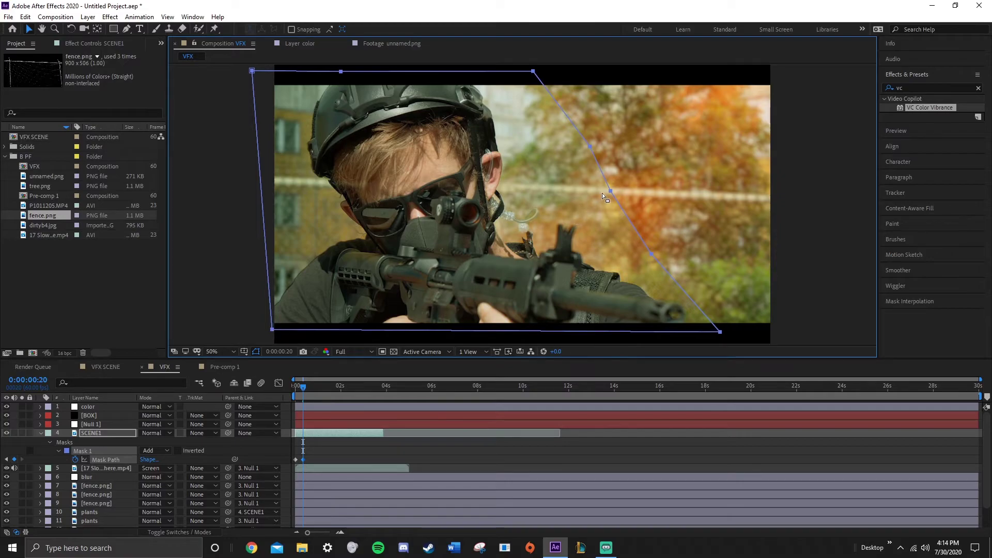
{"action": "left_click_drag", "start_coordinate": [269, 331], "coordinate": [267, 331]}
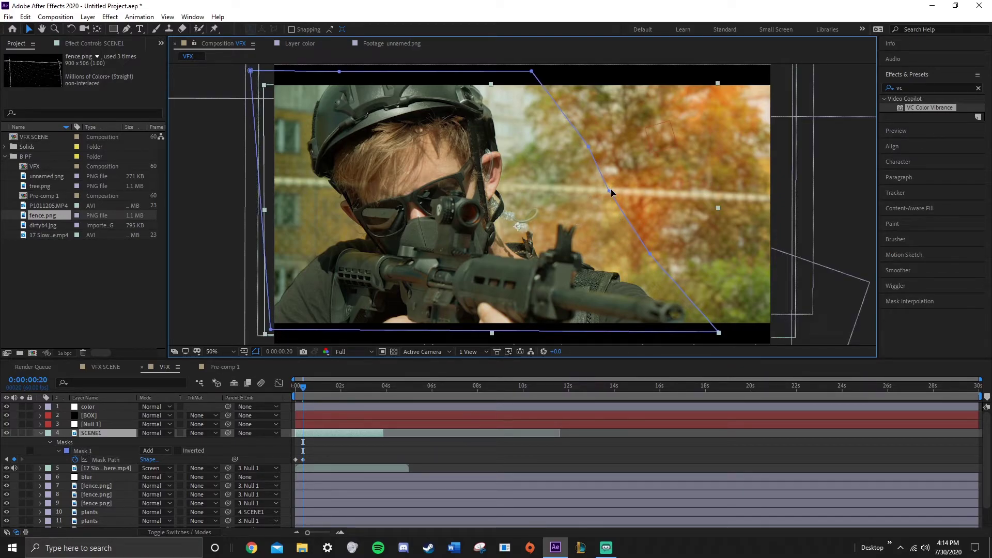
Reshape the mask edge around the rifle at 0:00:00:20 and adjust its point above the muzzle at 0:00:00:27.
{"action": "left_click_drag", "start_coordinate": [609, 192], "coordinate": [635, 177]}
{"action": "left_click_drag", "start_coordinate": [648, 257], "coordinate": [683, 250]}
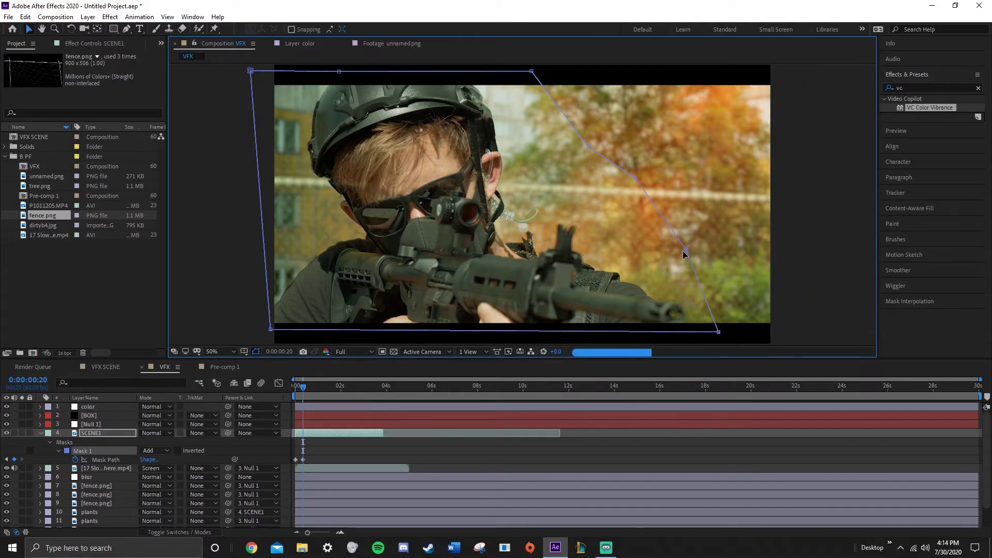
{"action": "left_click_drag", "start_coordinate": [719, 331], "coordinate": [705, 336]}
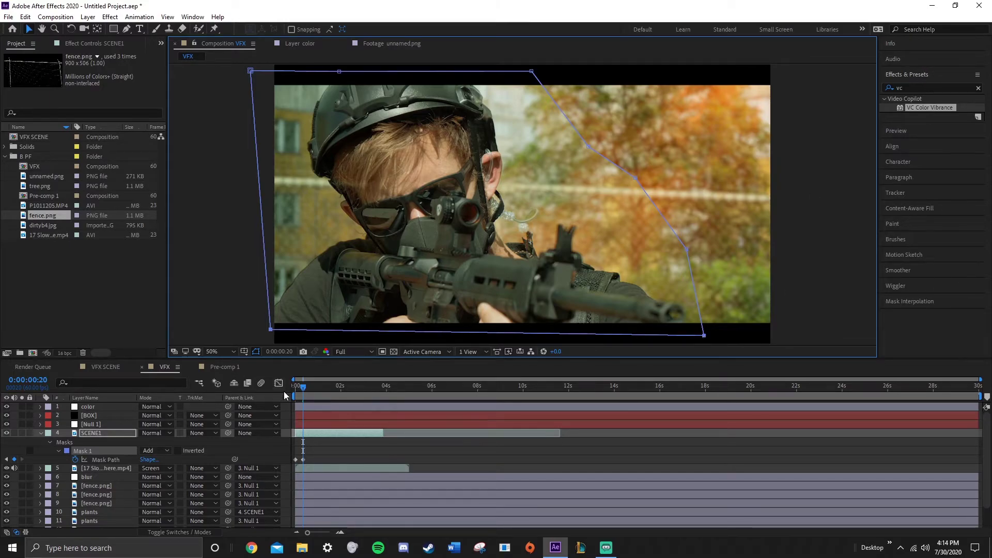
{"action": "left_click_drag", "start_coordinate": [304, 389], "coordinate": [308, 389]}
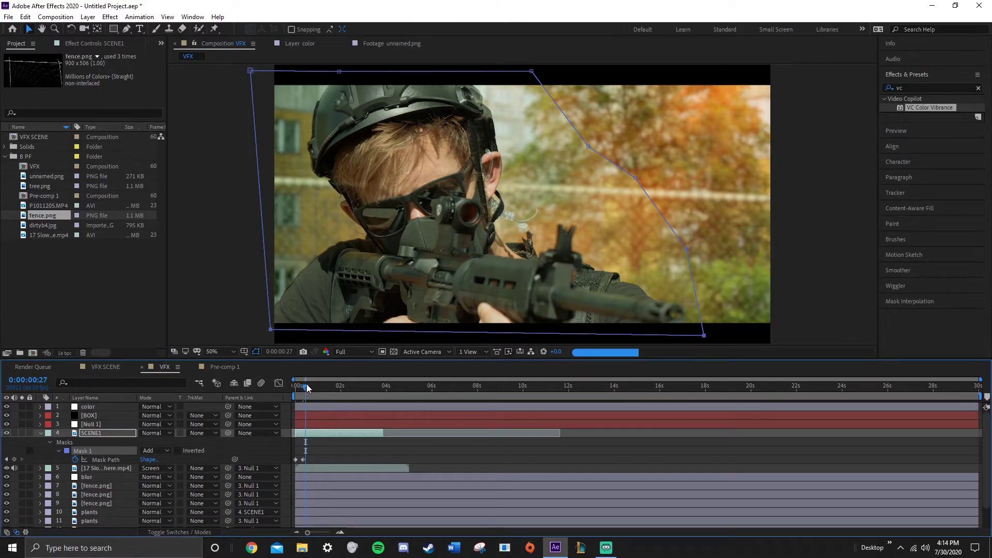
{"action": "left_click_drag", "start_coordinate": [687, 254], "coordinate": [682, 254]}
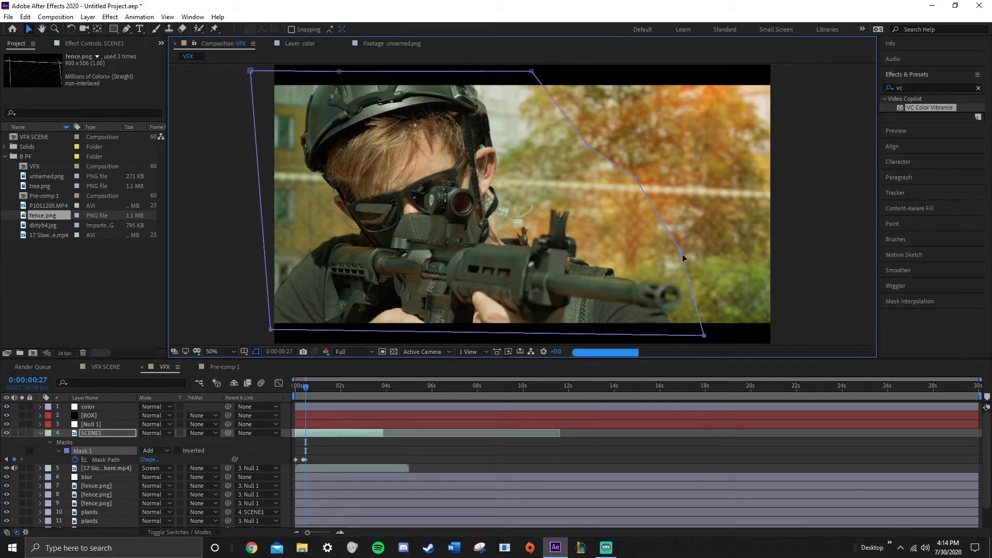
Add a mask point beside the rifle muzzle at 0:00:01:12 and fit the edge closely around the barrel end.
{"action": "left_click_drag", "start_coordinate": [309, 394], "coordinate": [323, 390]}
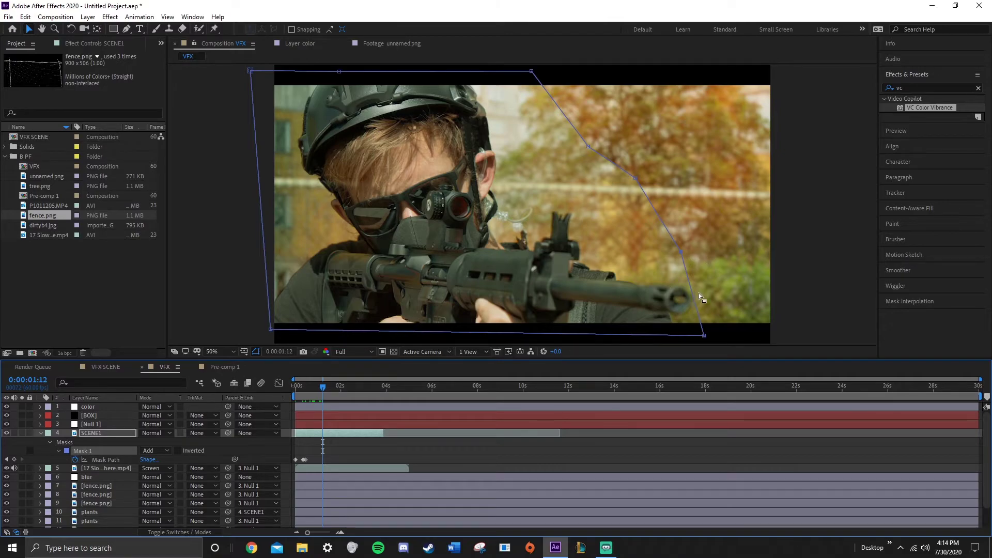
{"action": "scroll", "coordinate": [715, 305], "scroll_direction": "up", "scroll_amount": 1}
{"action": "left_click_drag", "start_coordinate": [695, 297], "coordinate": [540, 148]}
{"action": "key", "text": "g"}
{"action": "left_click", "coordinate": [708, 236]}
{"action": "mouse_move", "coordinate": [711, 233]}
{"action": "left_mouse_down"}
{"action": "mouse_move", "coordinate": [727, 230]}
{"action": "mouse_move", "coordinate": [717, 227]}
{"action": "left_mouse_up"}
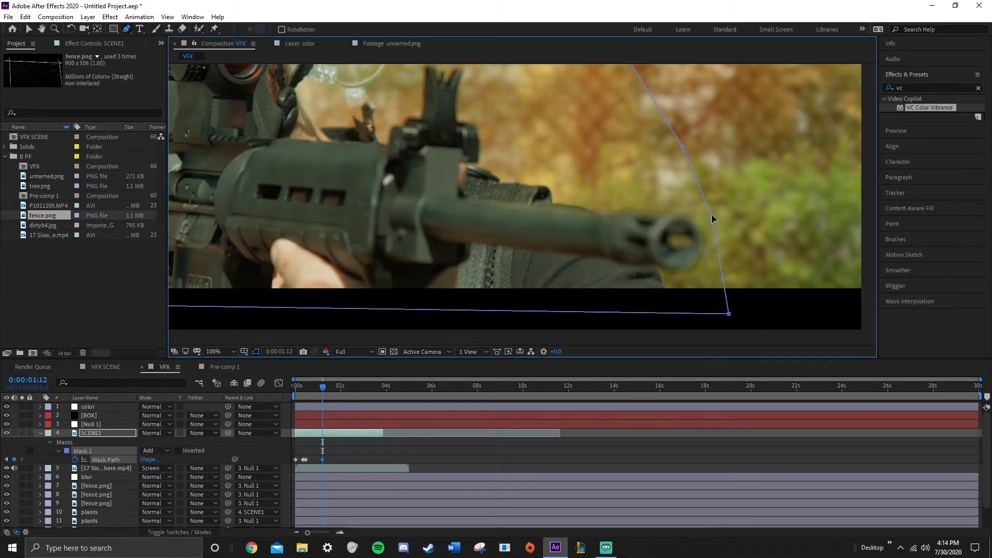
{"action": "left_click", "coordinate": [711, 210]}
At 0:00:01:24, extend the mask past the muzzle and add another point to hug its upper edge.
{"action": "left_click_drag", "start_coordinate": [325, 385], "coordinate": [329, 385]}
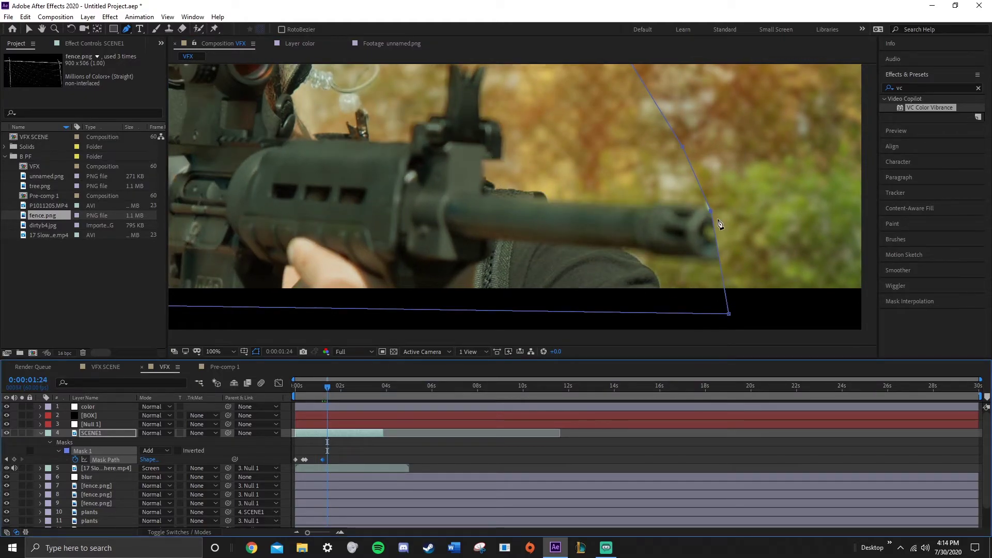
{"action": "left_click_drag", "start_coordinate": [711, 210], "coordinate": [738, 229]}
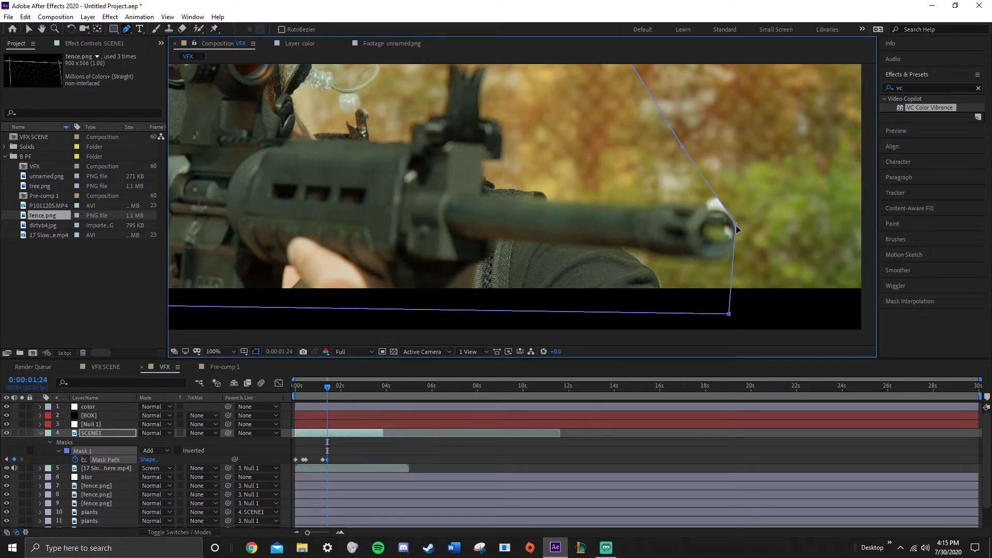
{"action": "left_click", "coordinate": [717, 198]}
{"action": "left_click_drag", "start_coordinate": [712, 206], "coordinate": [730, 210]}
{"action": "left_click_drag", "start_coordinate": [729, 216], "coordinate": [726, 219]}
{"action": "left_click_drag", "start_coordinate": [708, 188], "coordinate": [711, 210]}
Reposition the mask points around the moving muzzle at 0:00:01:39, 0:00:01:49 and 0:00:02:07.
{"action": "left_click_drag", "start_coordinate": [326, 386], "coordinate": [331, 386]}
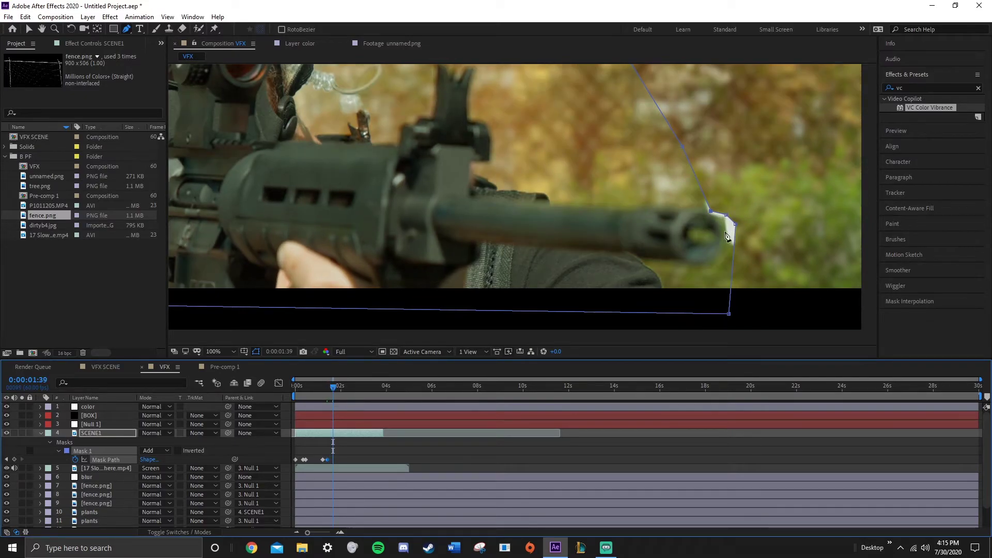
{"action": "left_click_drag", "start_coordinate": [737, 228], "coordinate": [706, 212]}
{"action": "left_click_drag", "start_coordinate": [333, 387], "coordinate": [338, 386]}
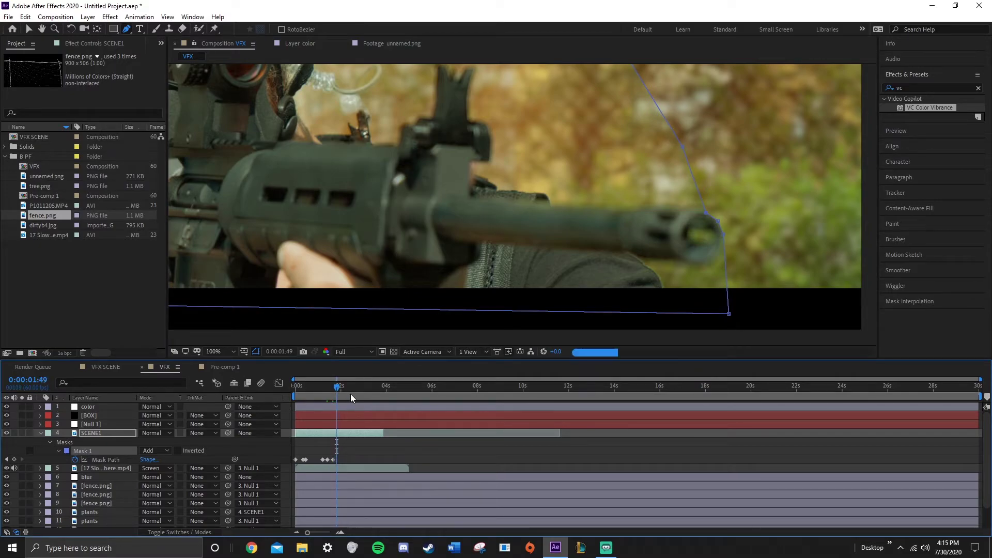
{"action": "left_click_drag", "start_coordinate": [714, 221], "coordinate": [693, 213]}
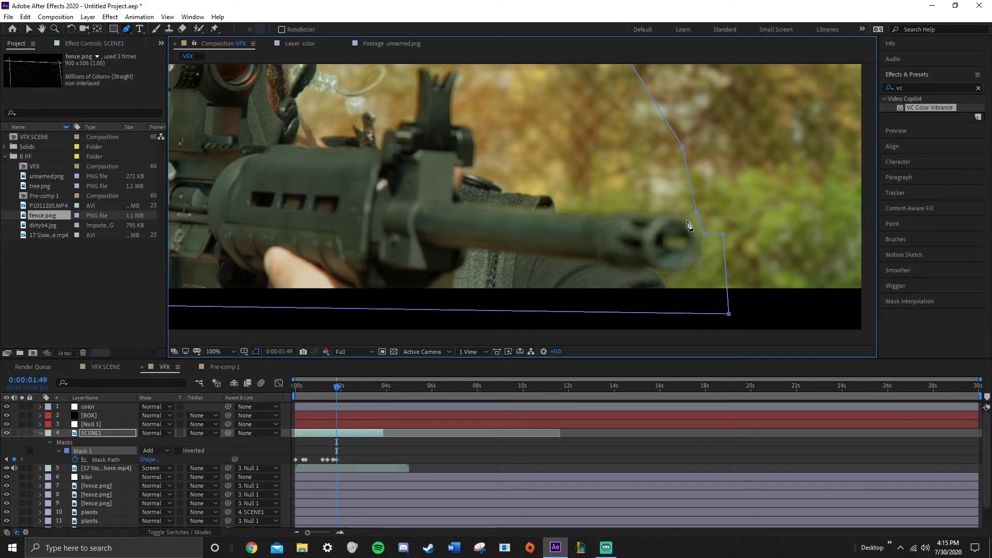
{"action": "left_click_drag", "start_coordinate": [341, 389], "coordinate": [347, 389]}
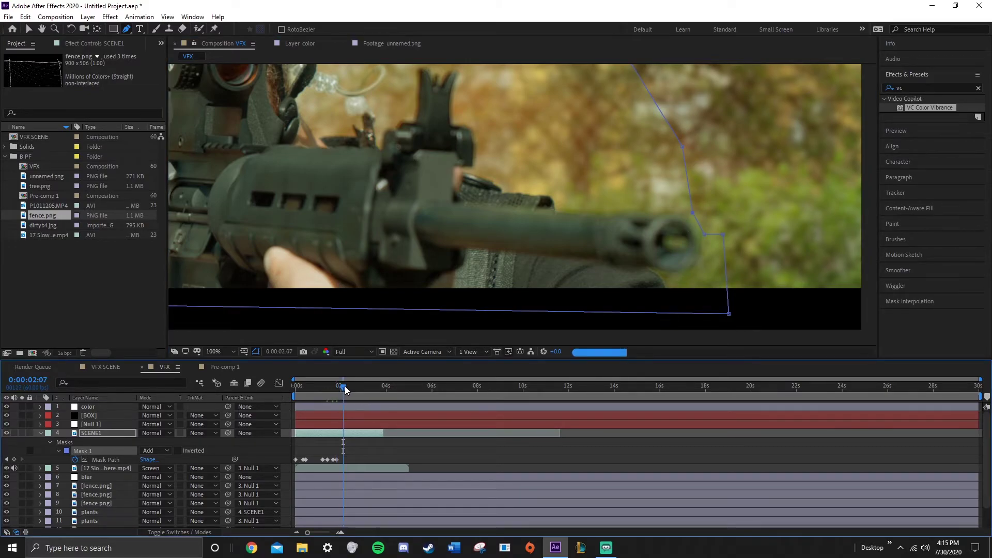
{"action": "mouse_move", "coordinate": [705, 235]}
{"action": "left_mouse_down"}
{"action": "mouse_move", "coordinate": [717, 224]}
{"action": "mouse_move", "coordinate": [711, 229]}
{"action": "left_mouse_up"}
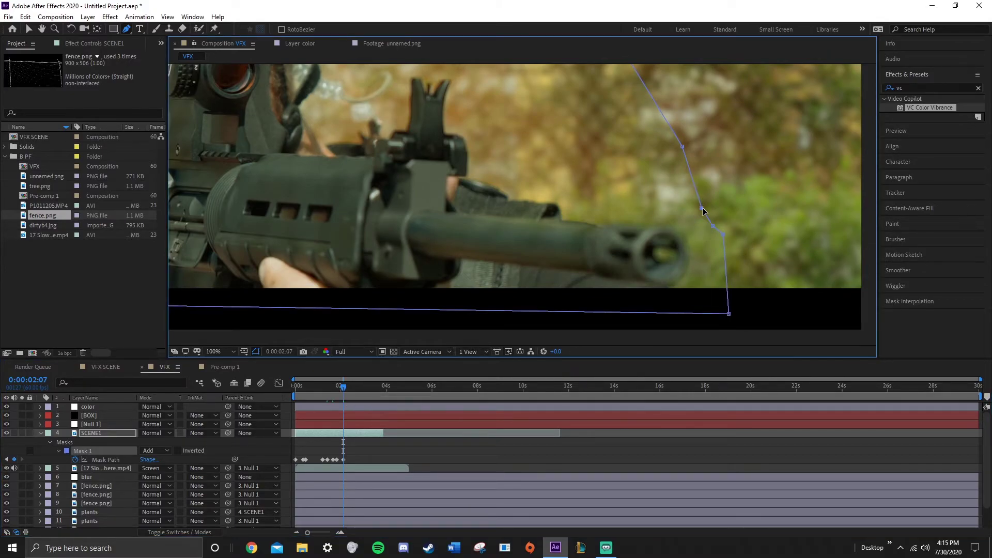
{"action": "key", "text": "v"}
{"action": "left_click", "coordinate": [803, 336]}
{"action": "key", "text": "comma"}
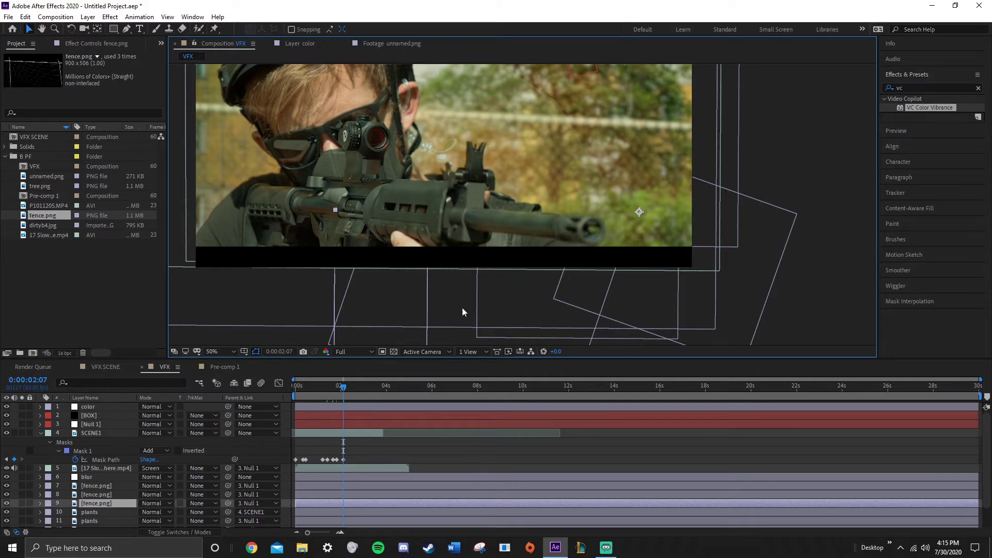
Set the Mask Feather of SCENE1's mask to 109 pixels and check the blended edge with the whole frame fitted in view.
{"action": "left_click", "coordinate": [90, 448]}
{"action": "key", "text": "f"}
{"action": "left_click_drag", "start_coordinate": [154, 450], "coordinate": [164, 453]}
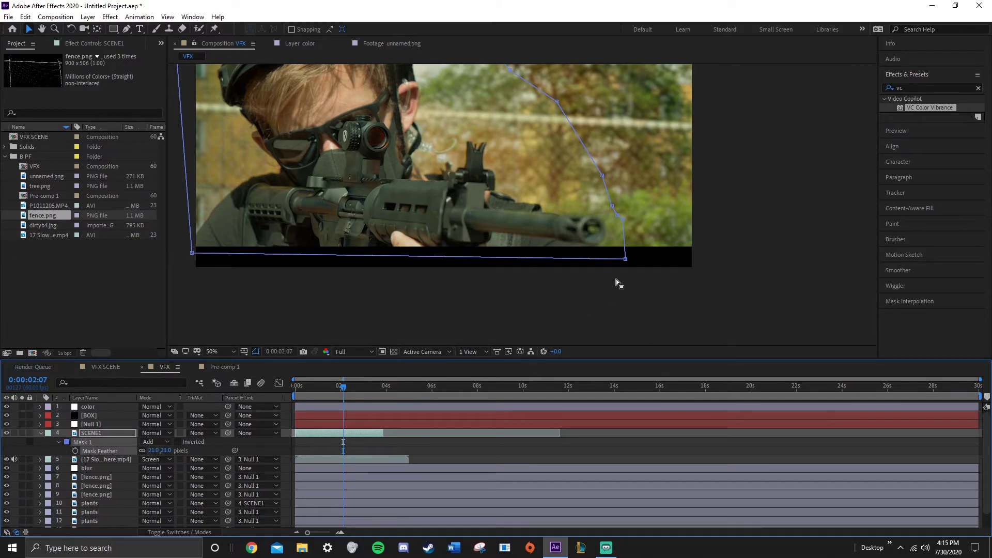
{"action": "left_click", "coordinate": [718, 240]}
{"action": "left_click", "coordinate": [796, 192]}
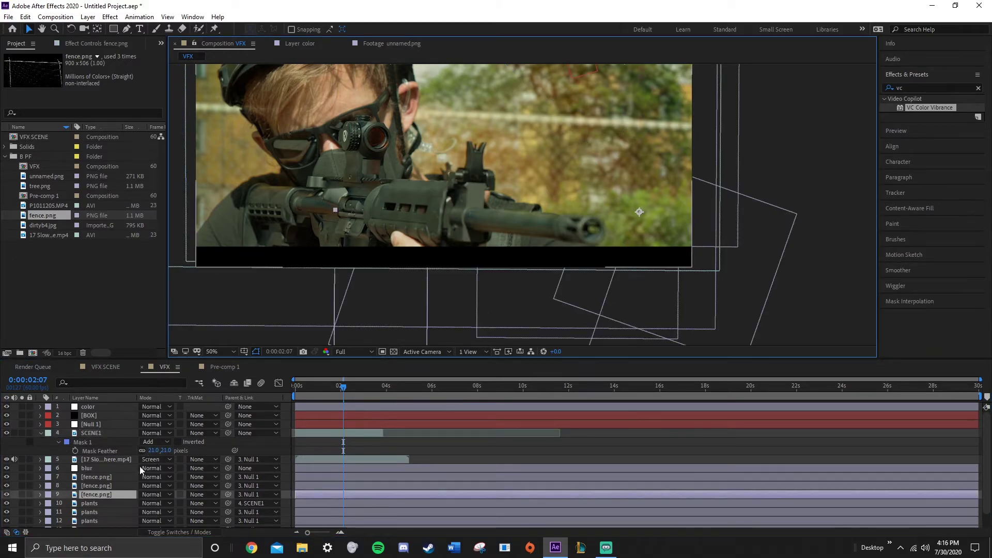
{"action": "left_click_drag", "start_coordinate": [149, 450], "coordinate": [189, 442]}
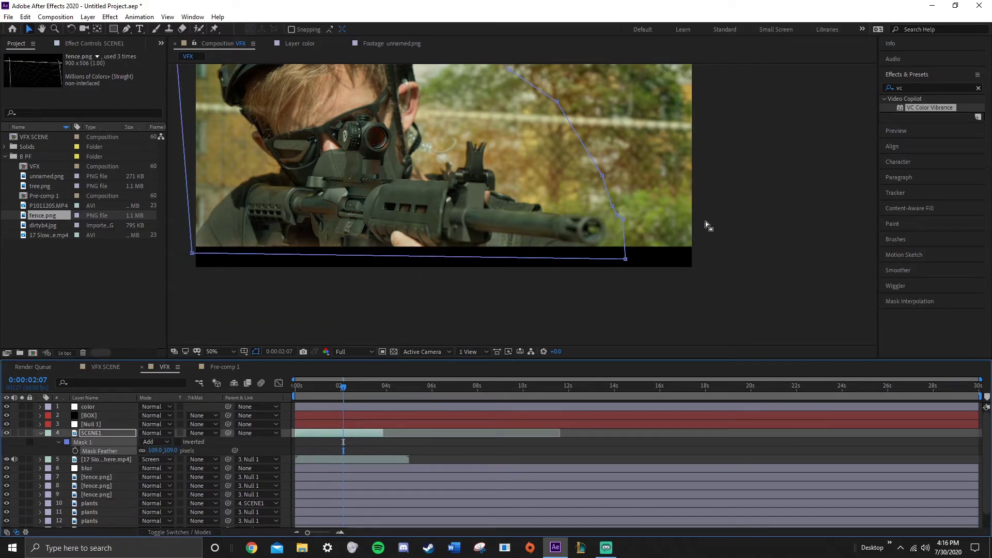
{"action": "left_click", "coordinate": [730, 230]}
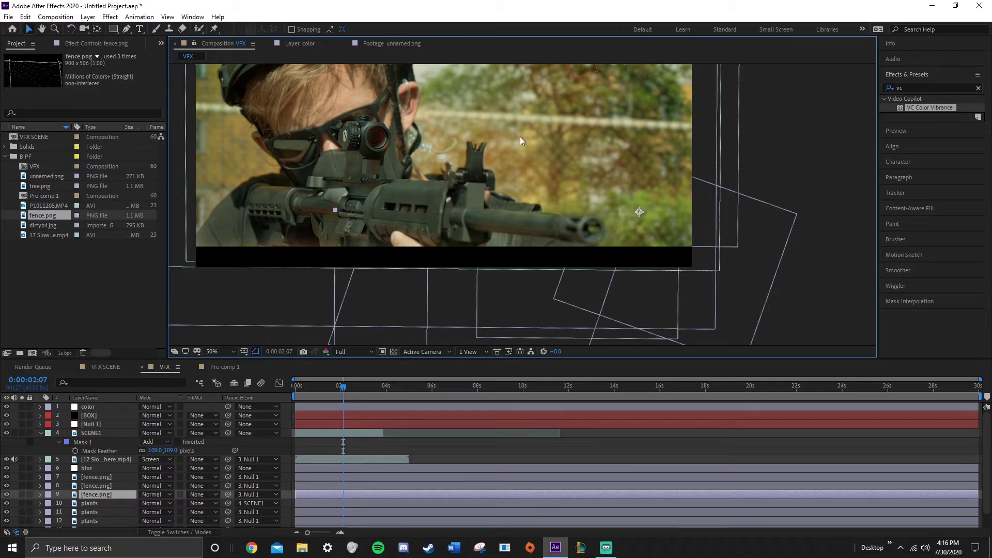
{"action": "left_click", "coordinate": [211, 352]}
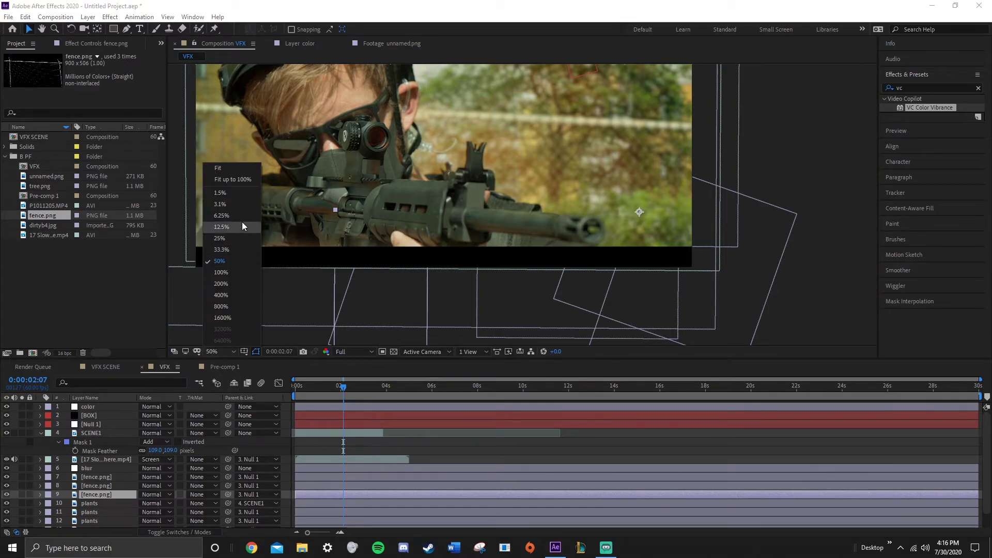
{"action": "left_click", "coordinate": [228, 169]}
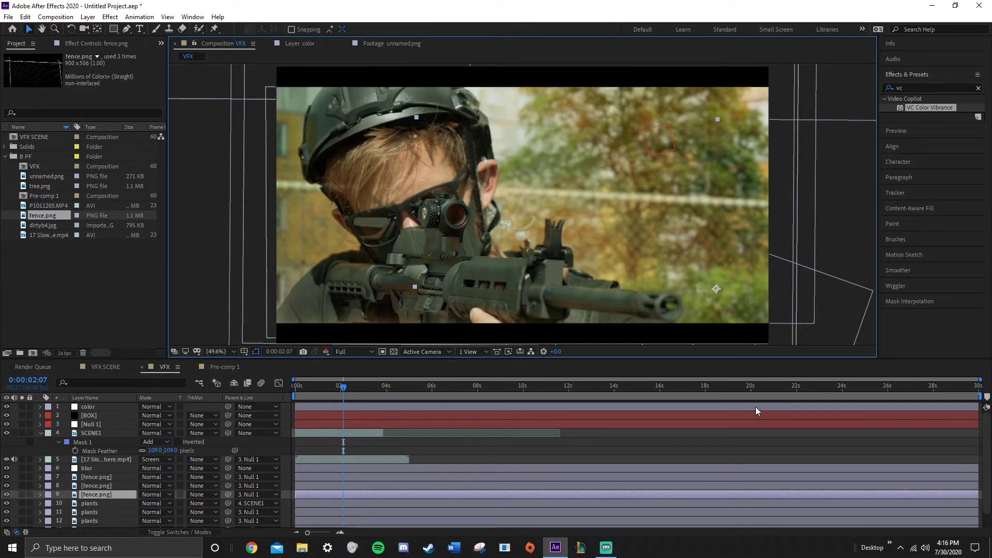
Scrub back and forth through the first two seconds of the VFX composition to examine the masked soldier against the background.
{"action": "left_click", "coordinate": [339, 386]}
{"action": "left_click", "coordinate": [336, 386]}
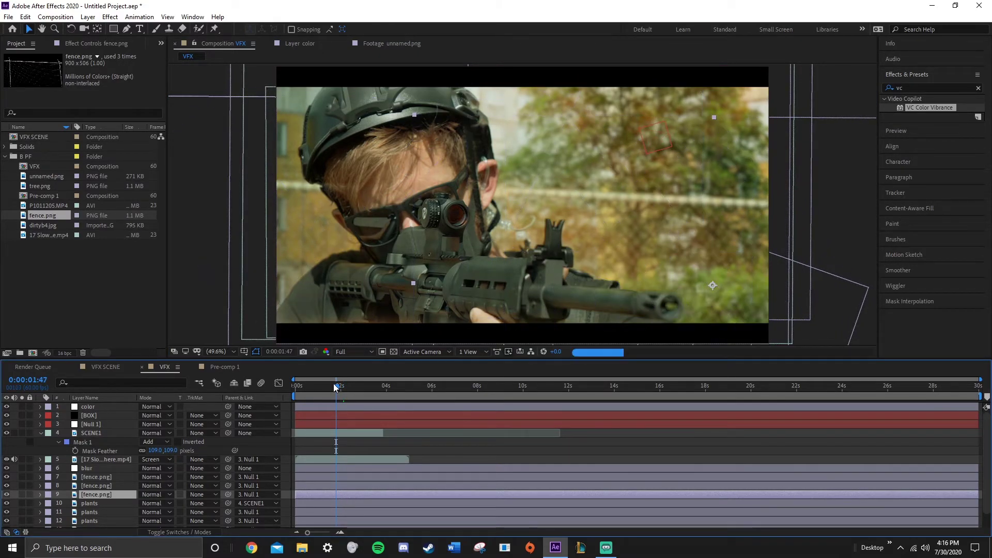
{"action": "left_click", "coordinate": [332, 387]}
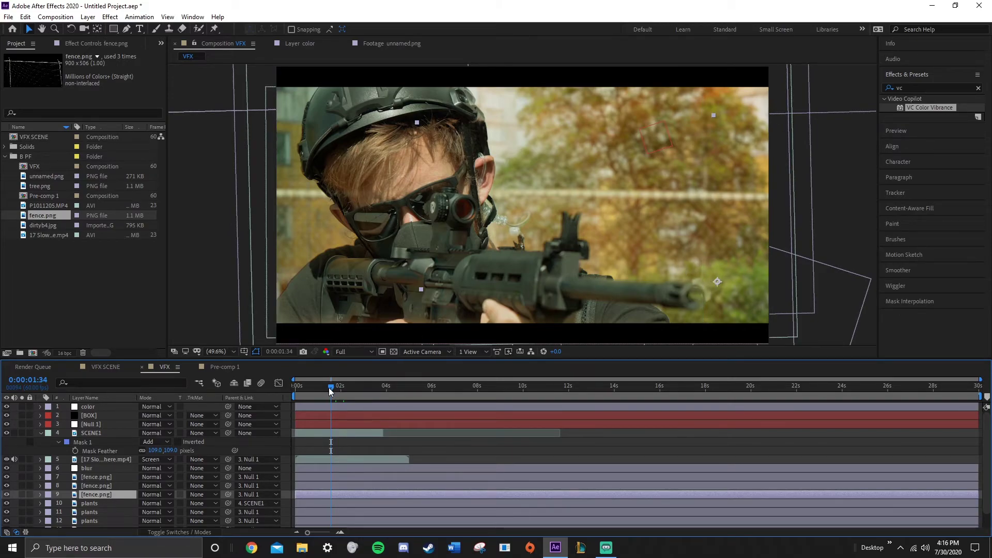
{"action": "left_click_drag", "start_coordinate": [330, 388], "coordinate": [325, 387]}
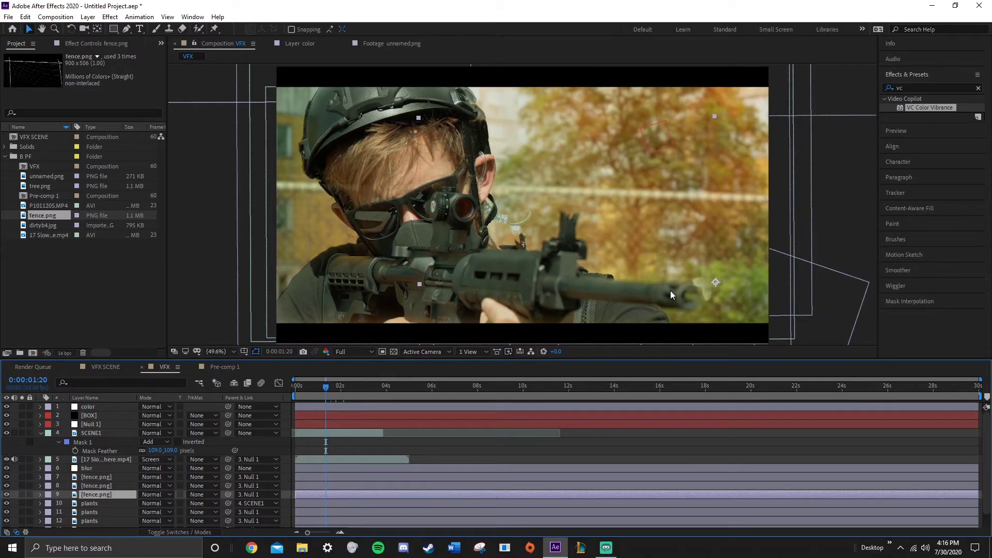
{"action": "left_click_drag", "start_coordinate": [326, 387], "coordinate": [316, 386]}
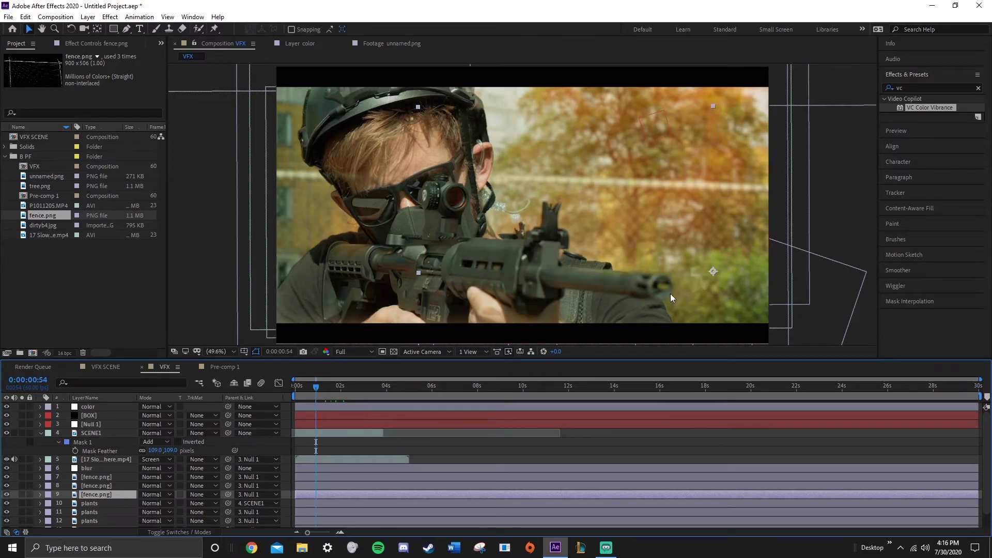
{"action": "left_click_drag", "start_coordinate": [315, 386], "coordinate": [305, 387]}
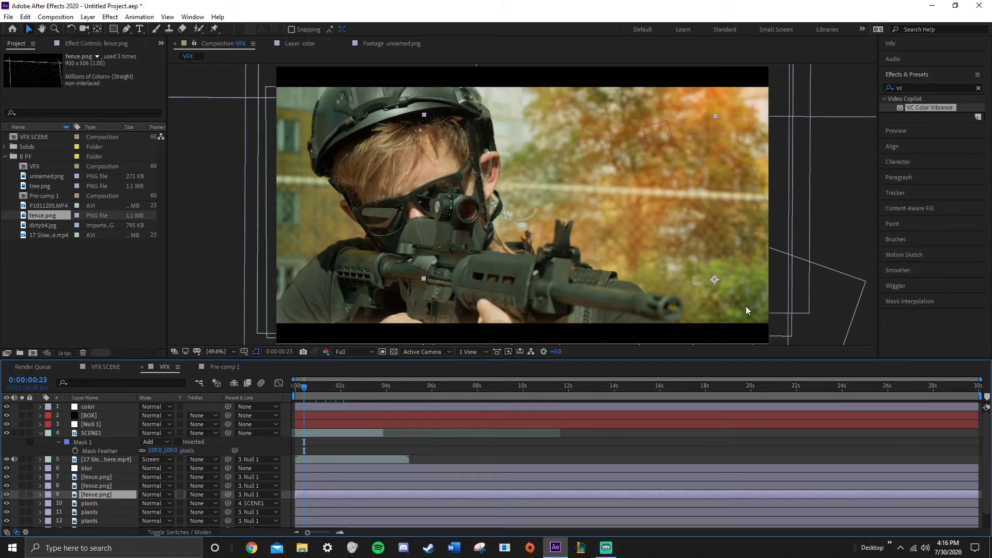
{"action": "left_click", "coordinate": [320, 424]}
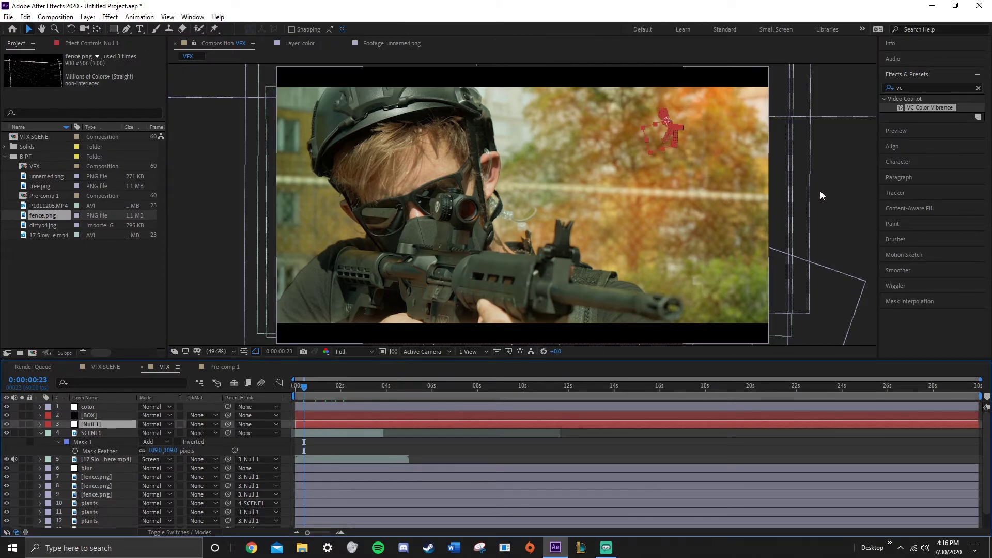
{"action": "left_click", "coordinate": [830, 206]}
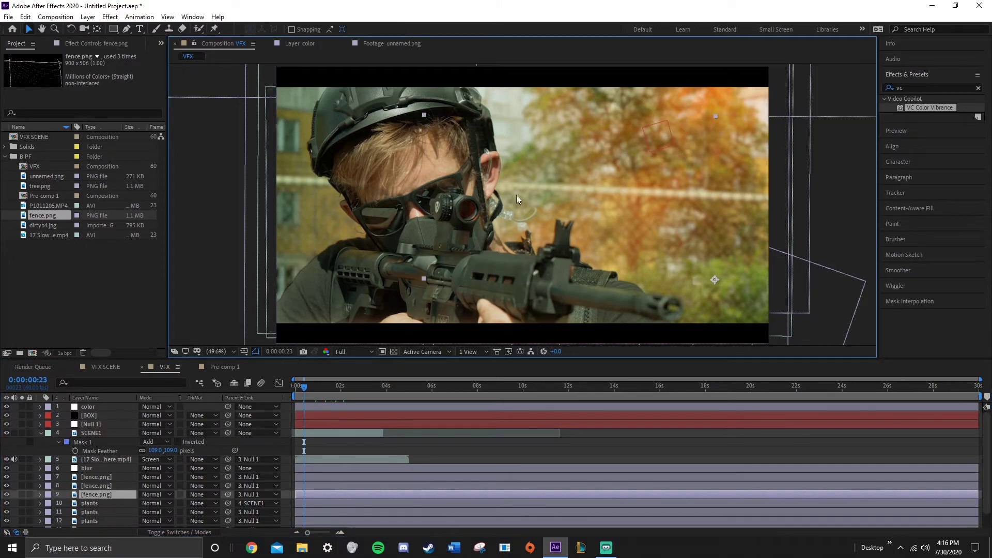
{"action": "left_click", "coordinate": [308, 387]}
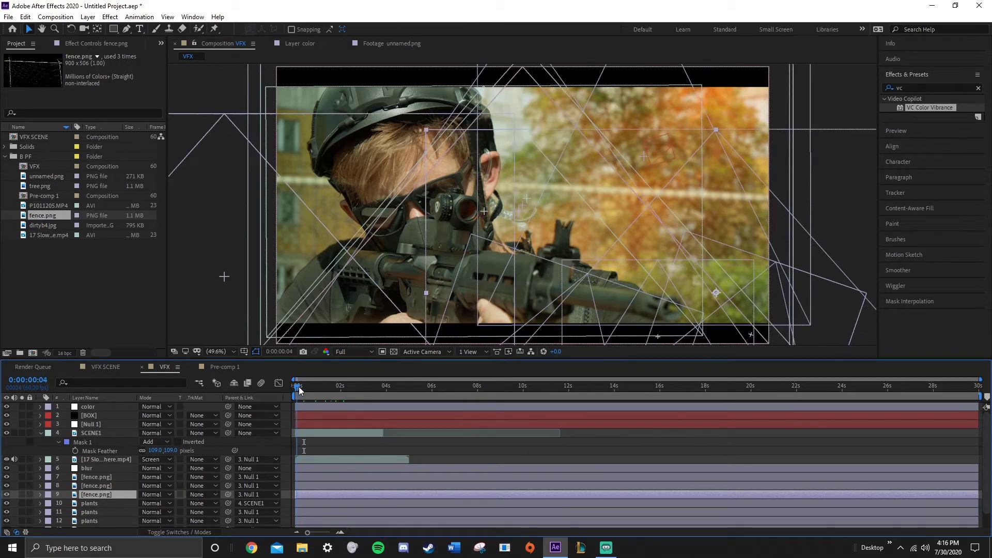
{"action": "left_click_drag", "start_coordinate": [308, 387], "coordinate": [314, 388]}
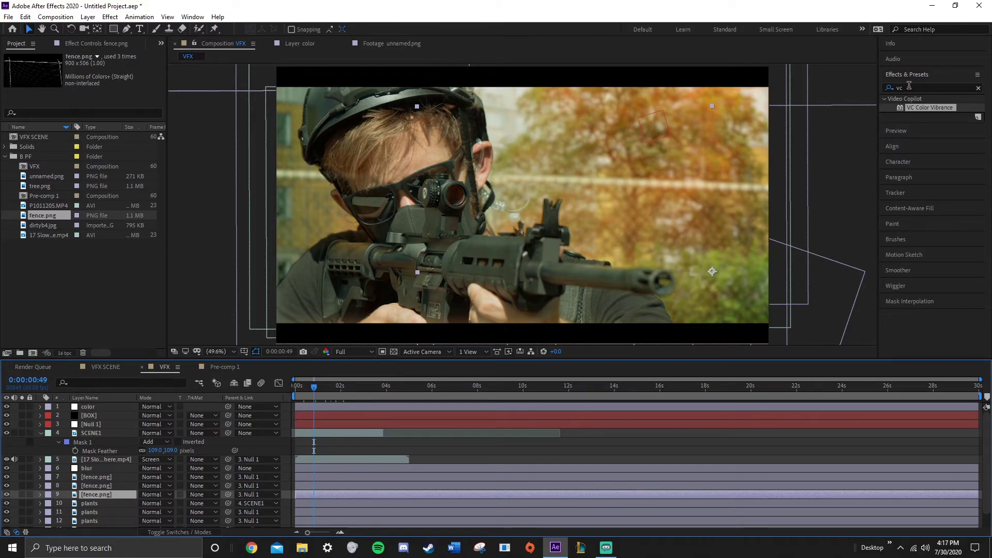
Find the Turbulent Displace effect with the search "turb", apply it to the TREE layer and solo that layer.
{"action": "left_click", "coordinate": [911, 87]}
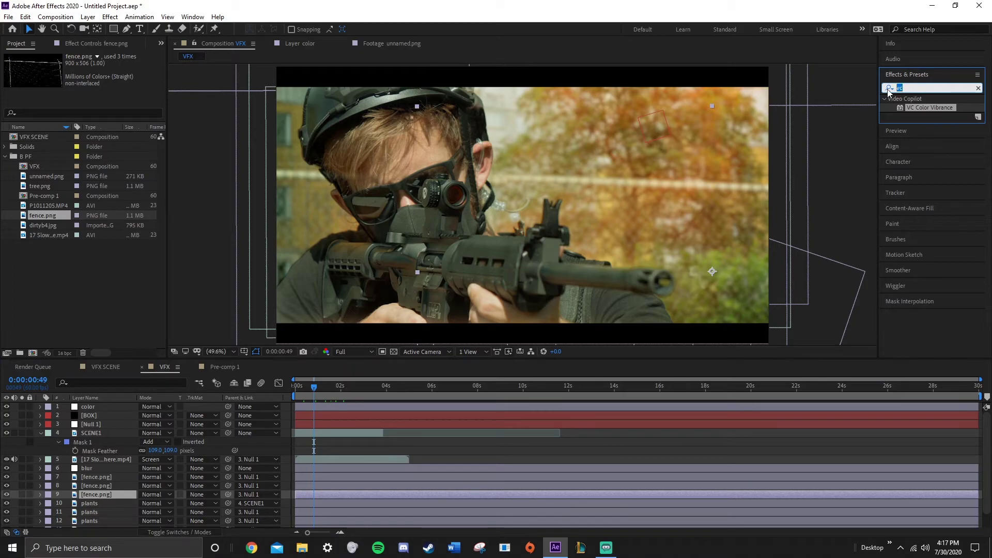
{"action": "key", "text": "BackSpace"}
{"action": "left_click", "coordinate": [889, 89]}
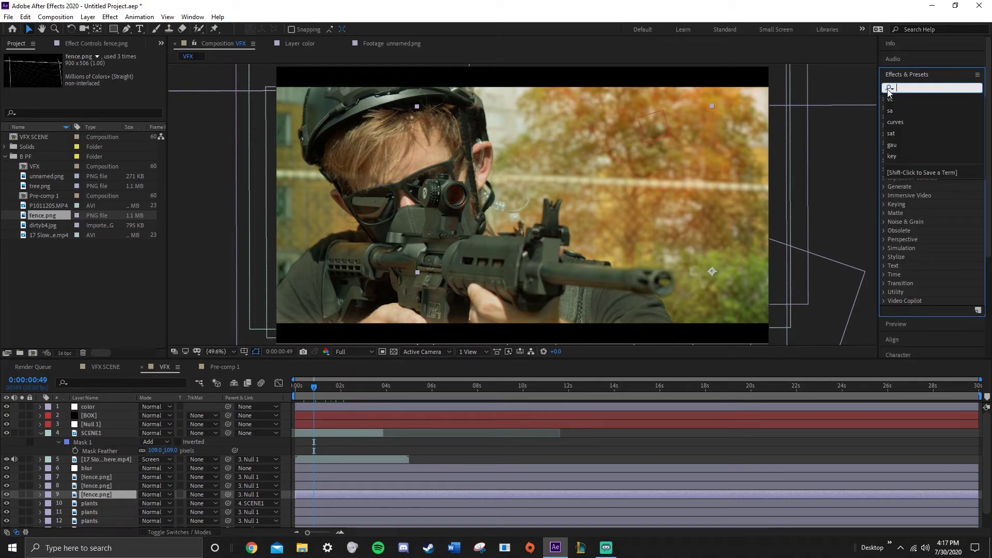
{"action": "type", "text": "turb"}
{"action": "left_click", "coordinate": [887, 89]}
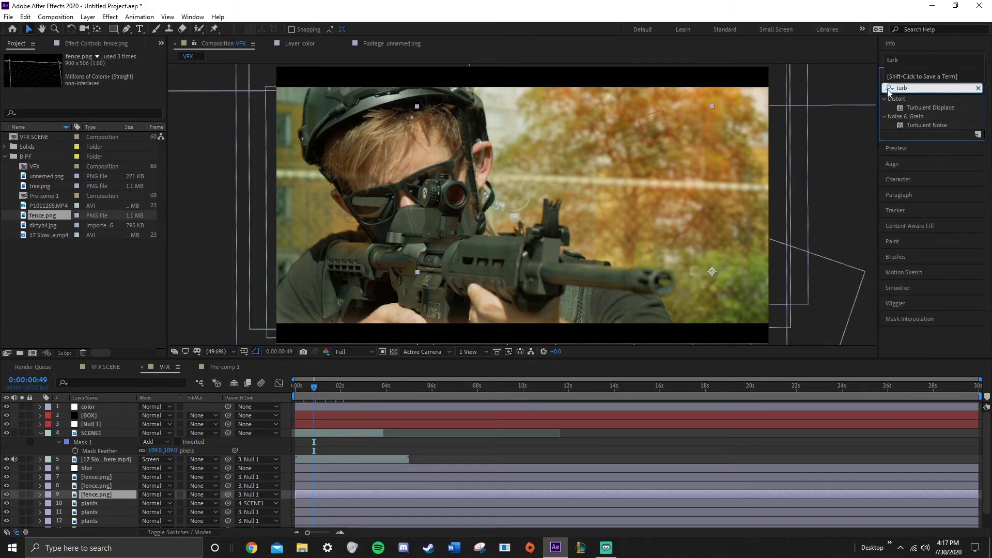
{"action": "scroll", "coordinate": [101, 492], "scroll_direction": "down", "scroll_amount": 1}
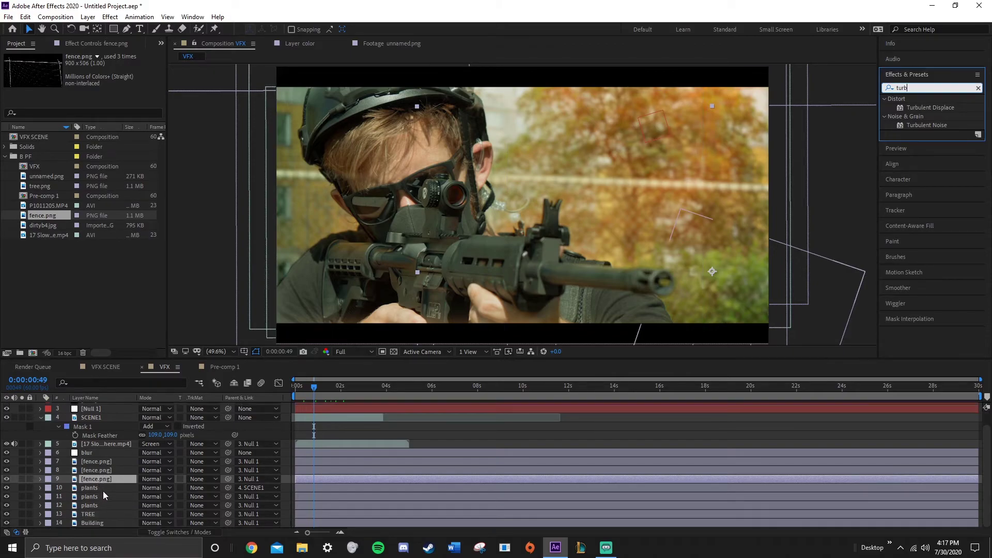
{"action": "left_click", "coordinate": [101, 511]}
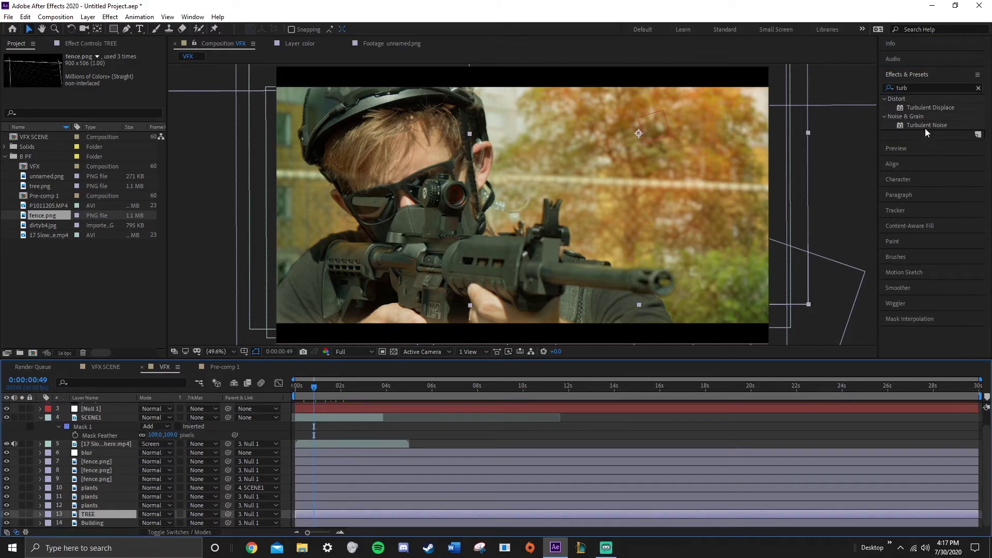
{"action": "double_click", "coordinate": [920, 108]}
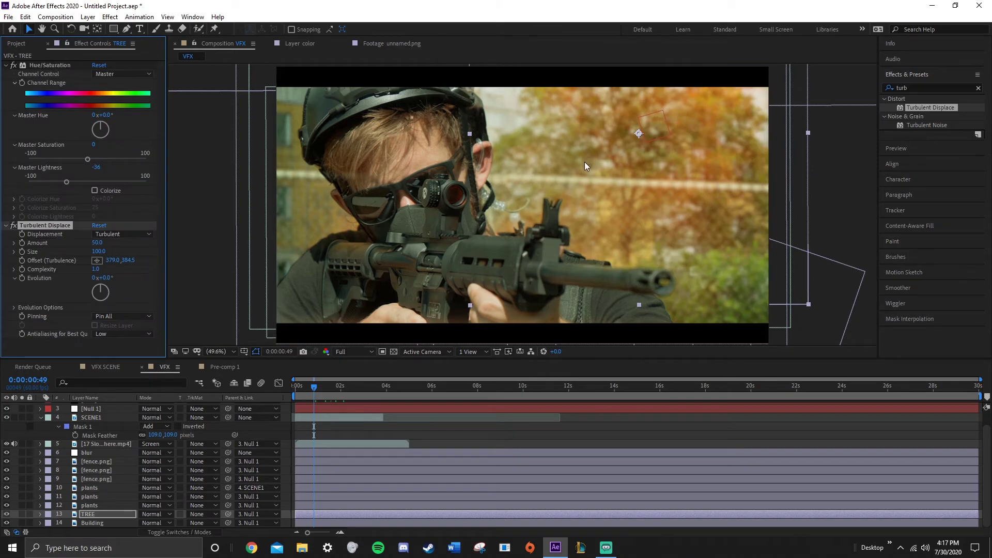
{"action": "left_click", "coordinate": [22, 514]}
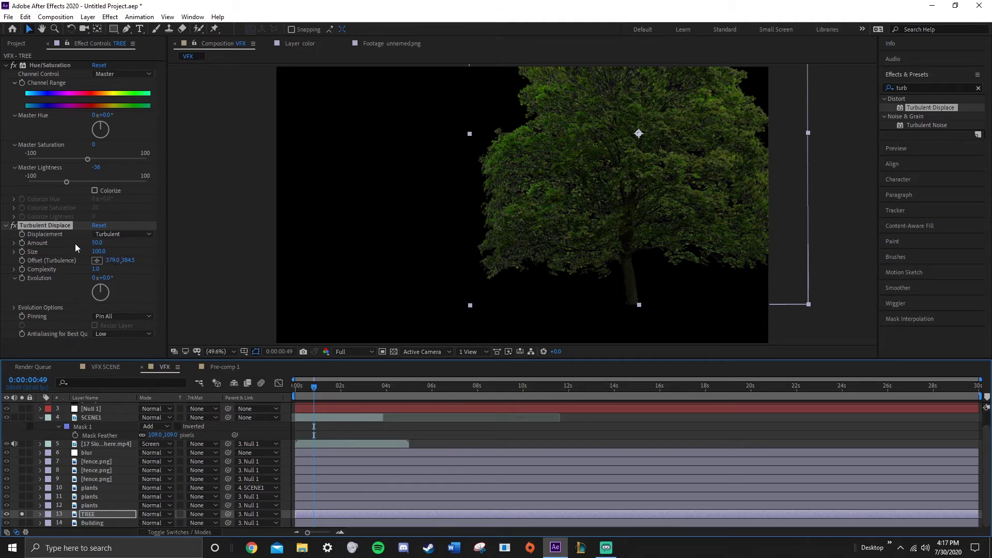
Try the Bulge, Twist and Turbulent Smoother displacement types on the tree and return to Turbulent.
{"action": "left_click", "coordinate": [118, 236]}
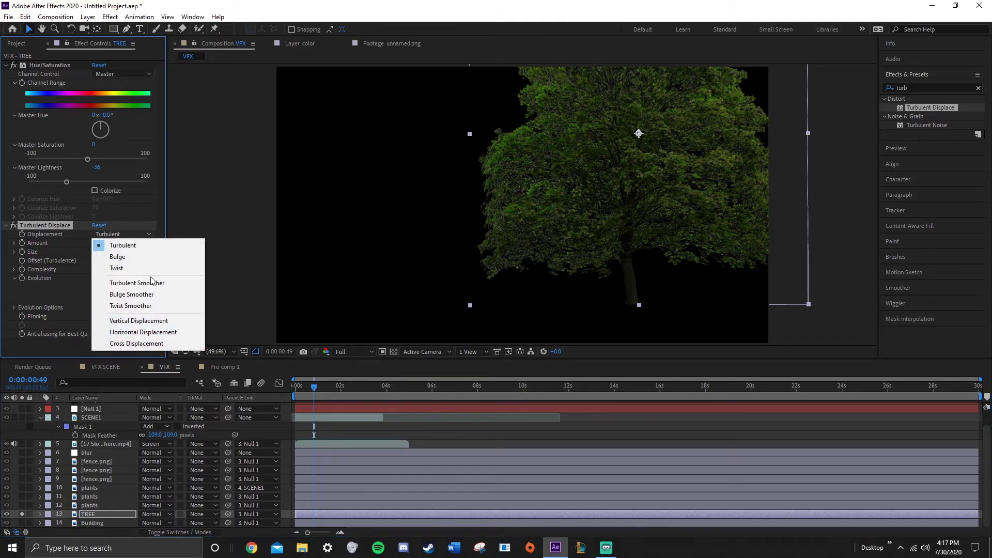
{"action": "left_click", "coordinate": [129, 256]}
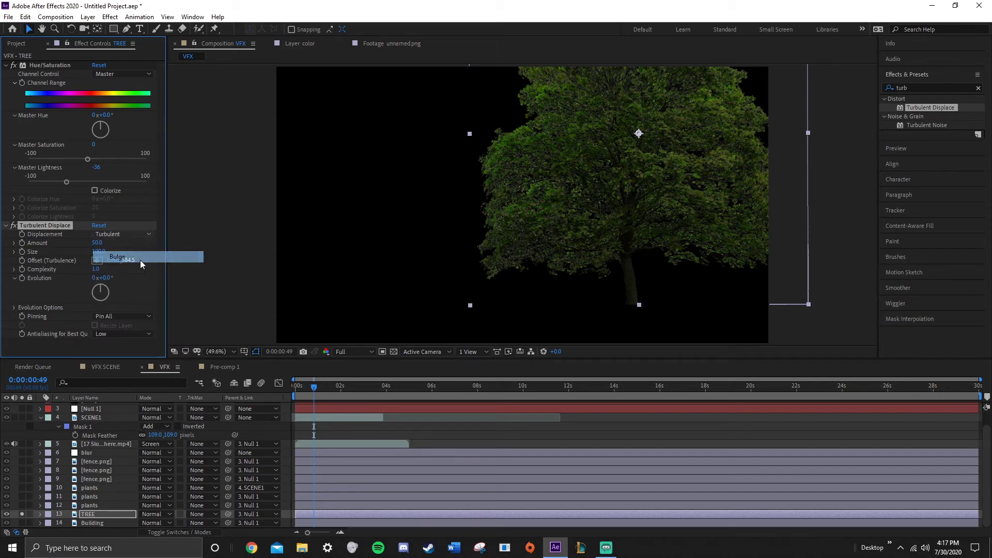
{"action": "left_click", "coordinate": [124, 235]}
{"action": "left_click", "coordinate": [123, 269]}
{"action": "left_click", "coordinate": [113, 236]}
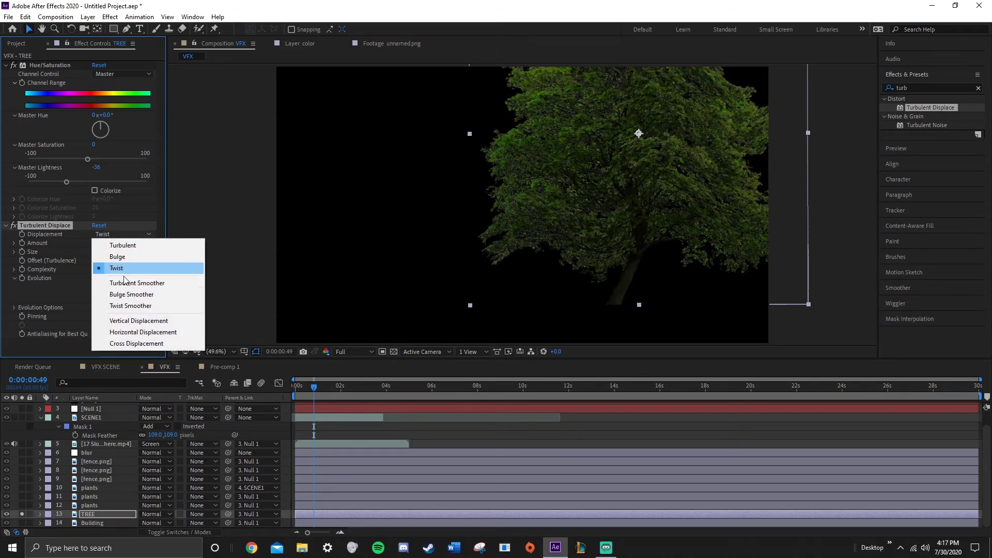
{"action": "left_click", "coordinate": [125, 280]}
{"action": "left_click", "coordinate": [117, 235]}
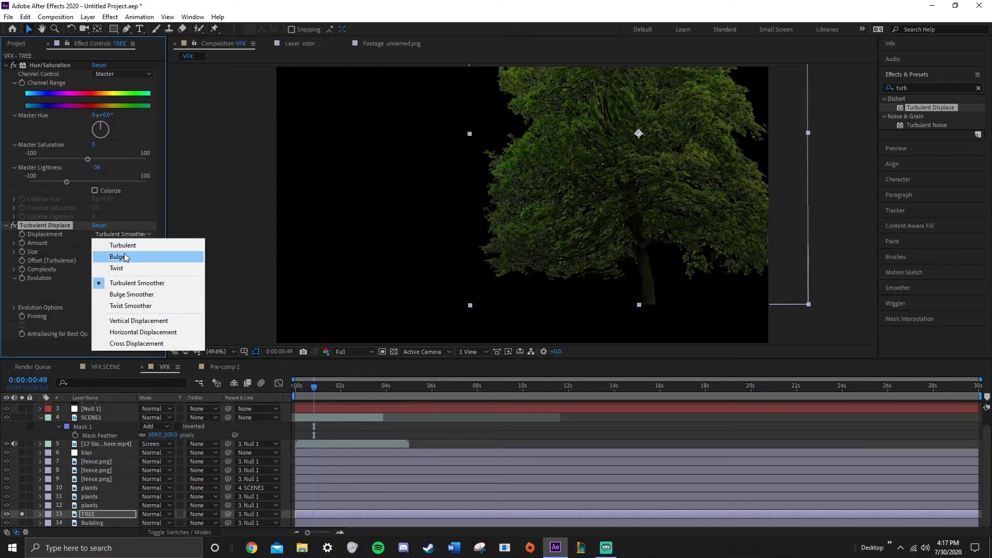
{"action": "left_click", "coordinate": [121, 241]}
Set the tree's Turbulent Displace Amount to 19 and Size to 2, and start keyframing Size at 0:00:00:00.
{"action": "left_click_drag", "start_coordinate": [99, 243], "coordinate": [52, 258]}
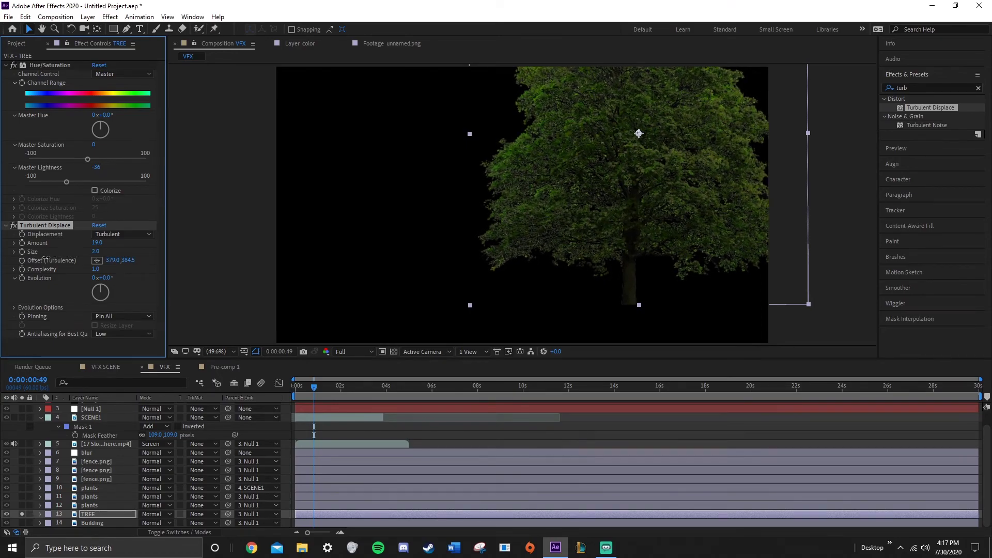
{"action": "mouse_move", "coordinate": [48, 260]}
{"action": "left_mouse_down"}
{"action": "mouse_move", "coordinate": [61, 260]}
{"action": "mouse_move", "coordinate": [52, 260]}
{"action": "left_mouse_up"}
{"action": "left_click_drag", "start_coordinate": [312, 389], "coordinate": [296, 387]}
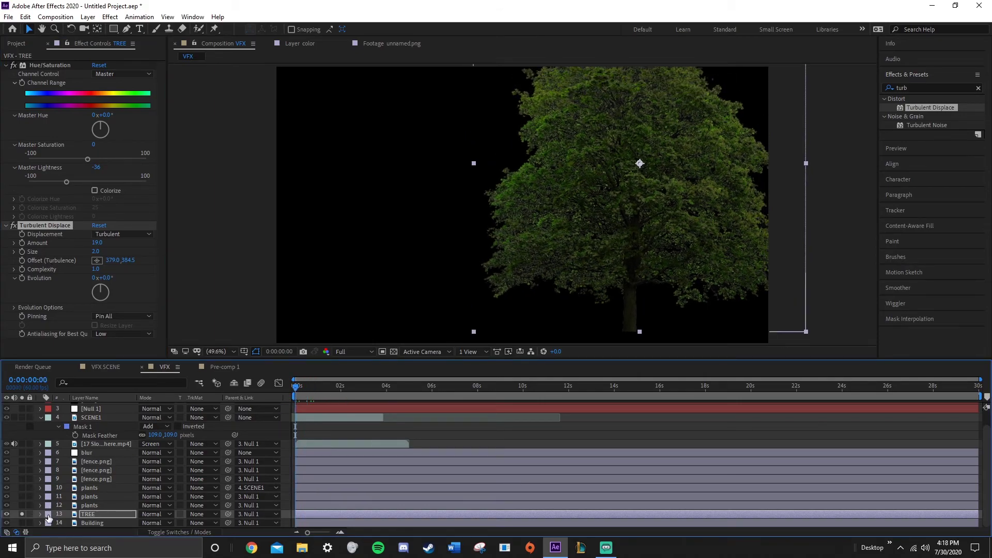
{"action": "left_click", "coordinate": [22, 252]}
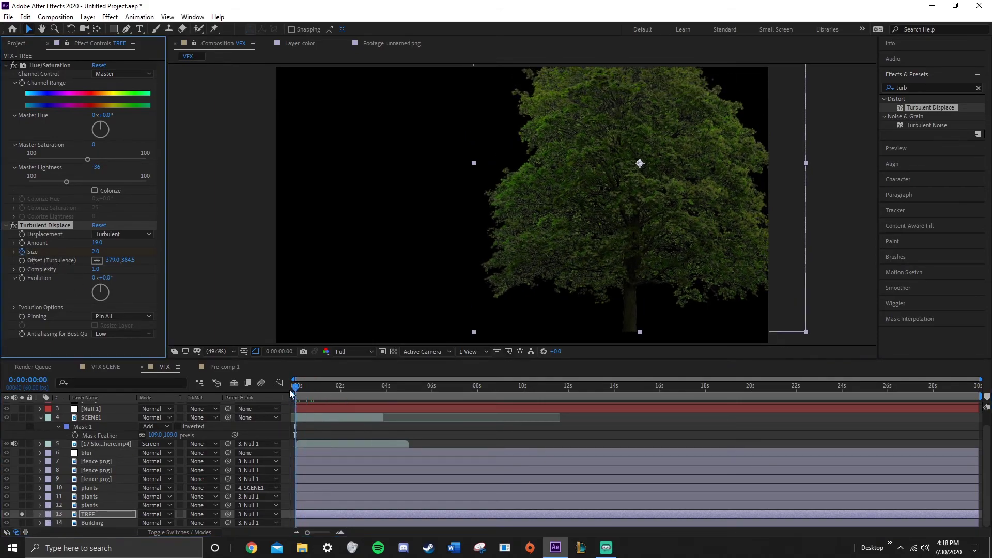
At 0:00:03:34, keyframe the tree's Turbulent Displace Size at 46 and raise the Amount to 24.
{"action": "left_click_drag", "start_coordinate": [296, 392], "coordinate": [376, 390]}
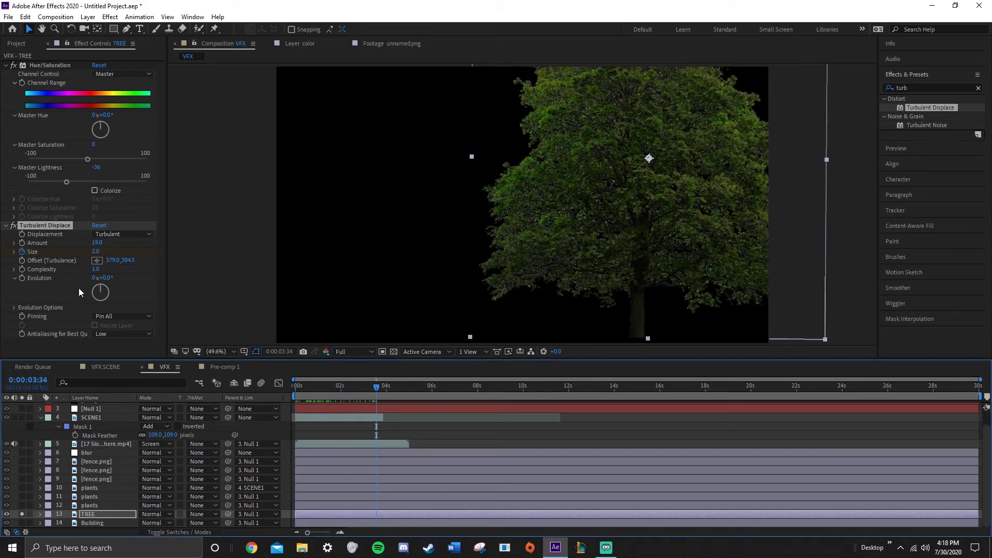
{"action": "left_click_drag", "start_coordinate": [93, 251], "coordinate": [125, 258]}
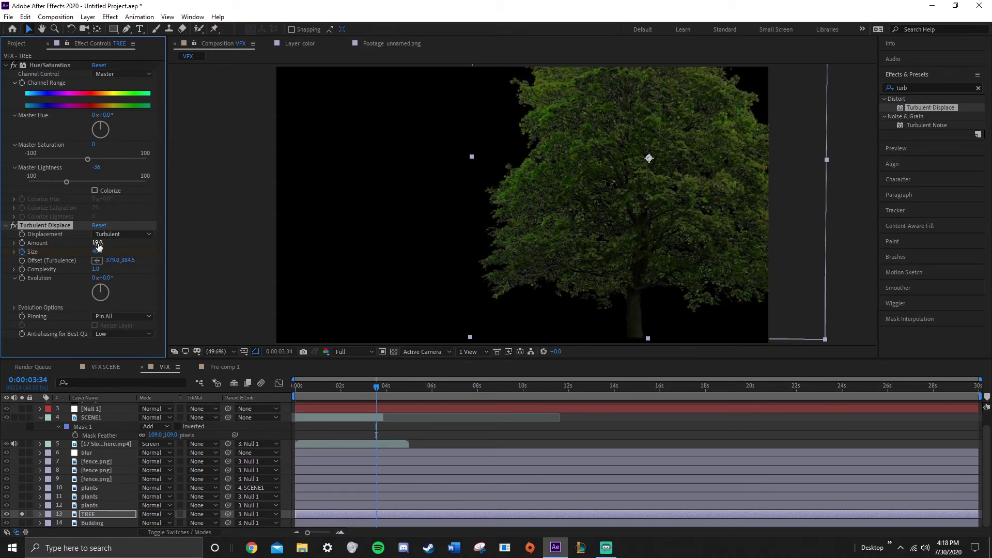
{"action": "left_click_drag", "start_coordinate": [101, 243], "coordinate": [102, 243]}
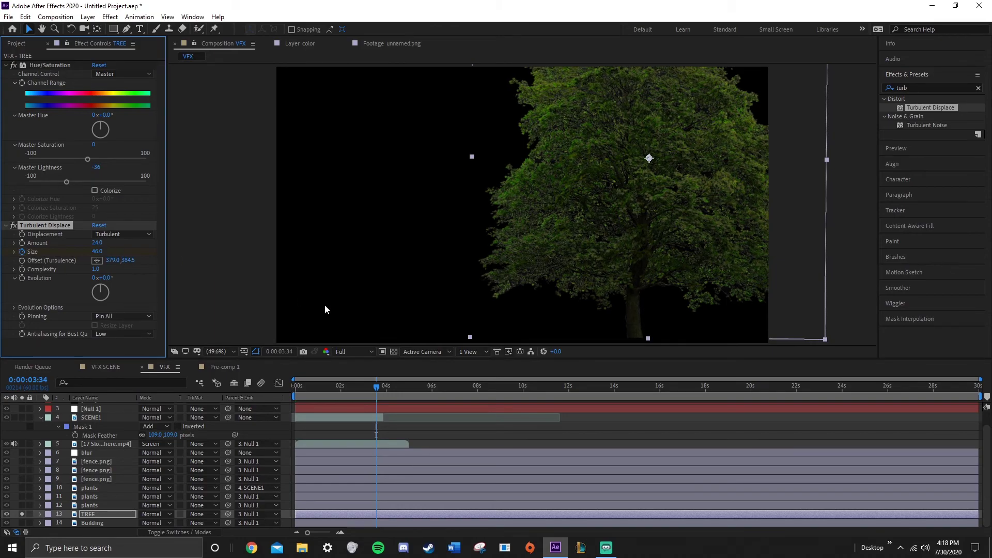
Check the tree's displacement back at 0:00:00:44 and unsolo the TREE layer to show the full composite.
{"action": "left_click_drag", "start_coordinate": [376, 388], "coordinate": [313, 390]}
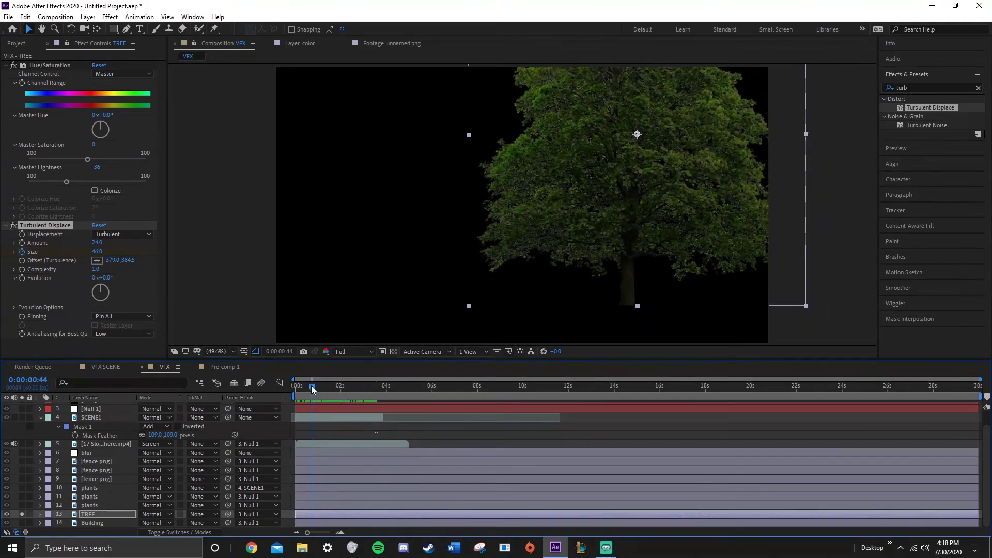
{"action": "left_click", "coordinate": [104, 367]}
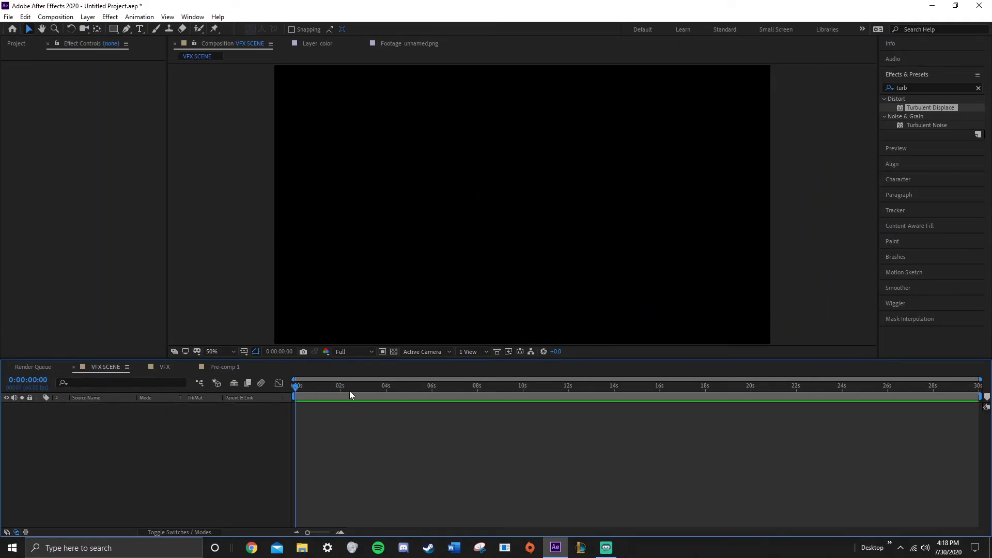
{"action": "left_click", "coordinate": [221, 367]}
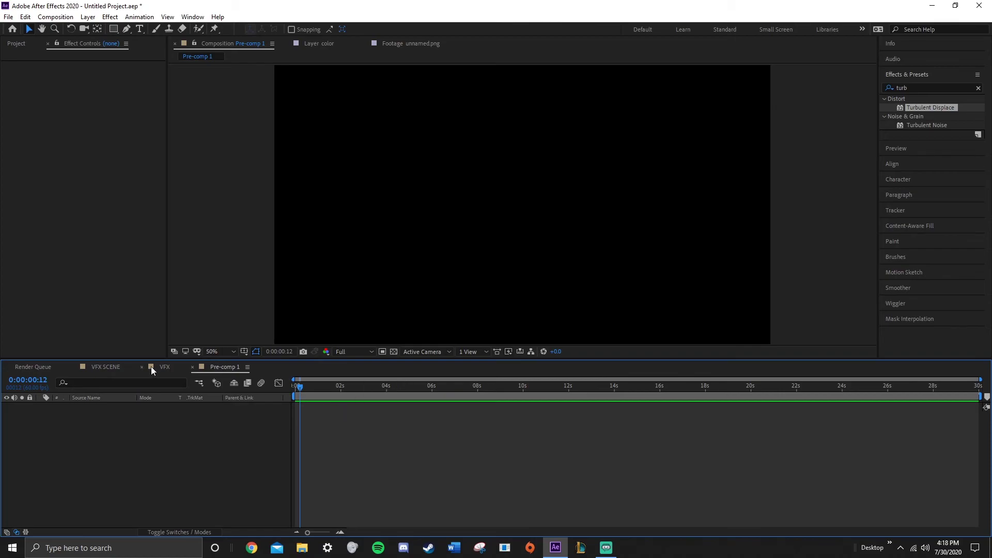
{"action": "left_click", "coordinate": [179, 370]}
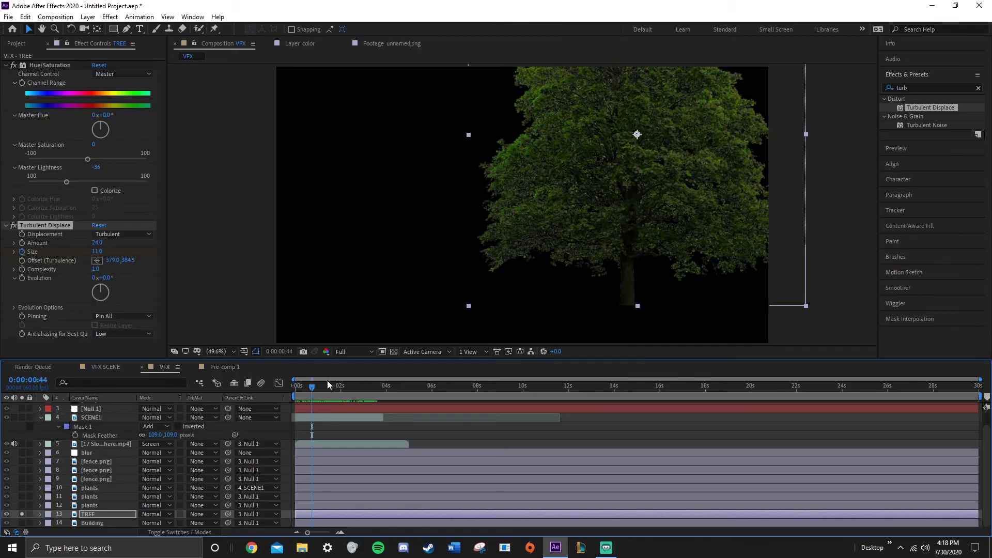
{"action": "left_click", "coordinate": [22, 514]}
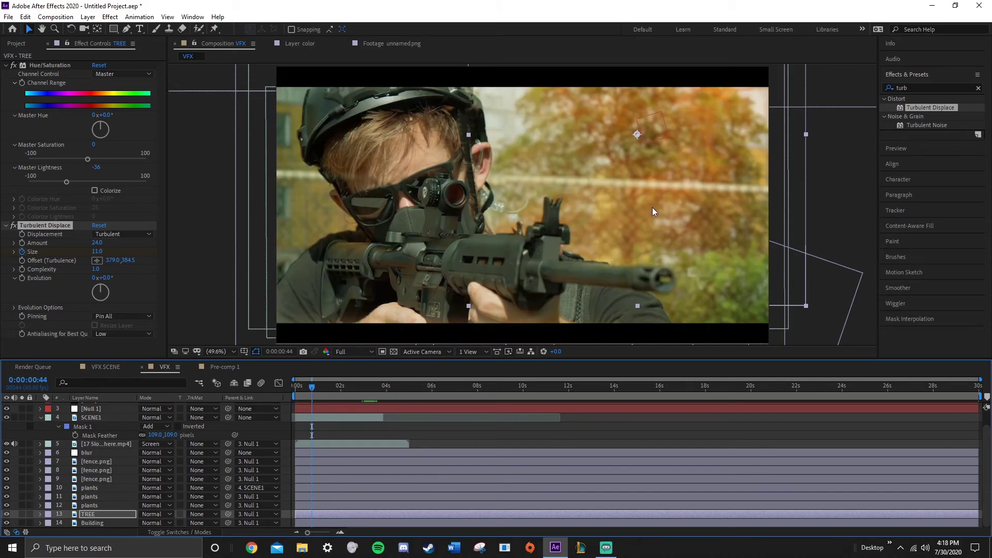